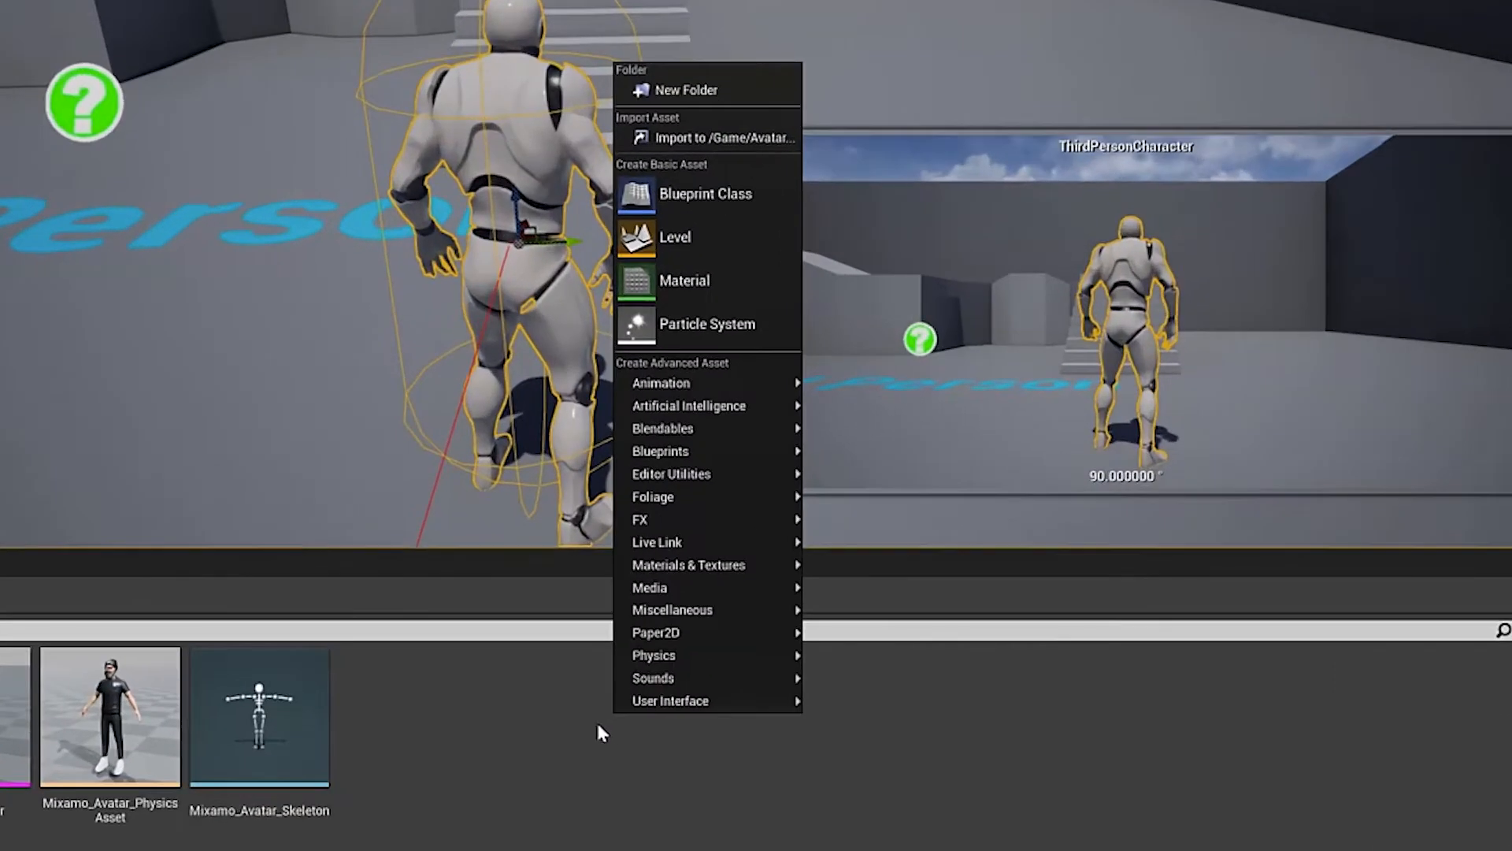
Create a Blueprint class in the Avatar folder with Character as its parent class and name it MyCharacter.
{"action": "left_click", "coordinate": [715, 206]}
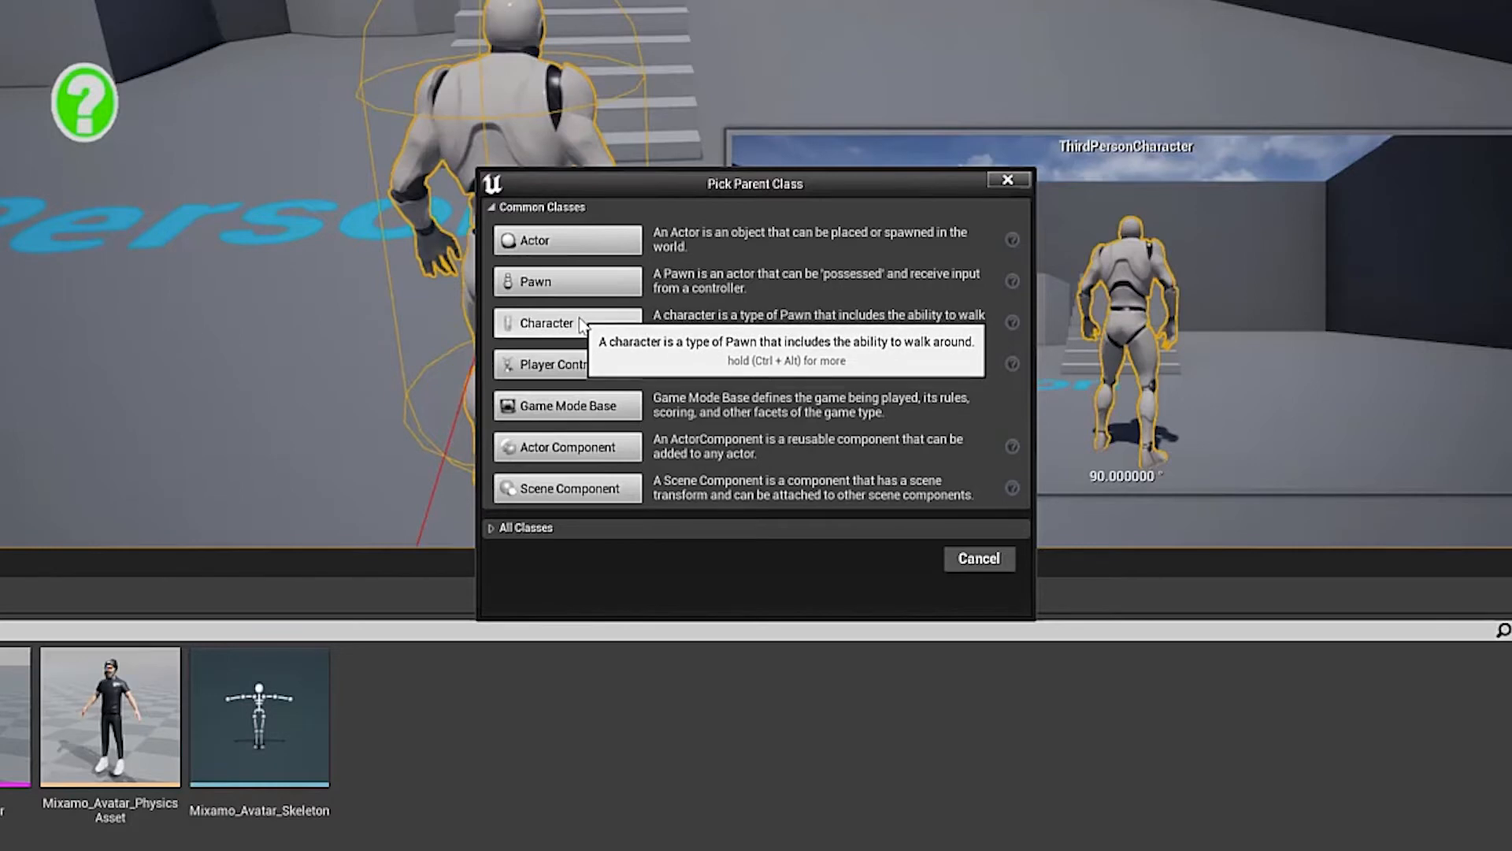
{"action": "left_click", "coordinate": [568, 323]}
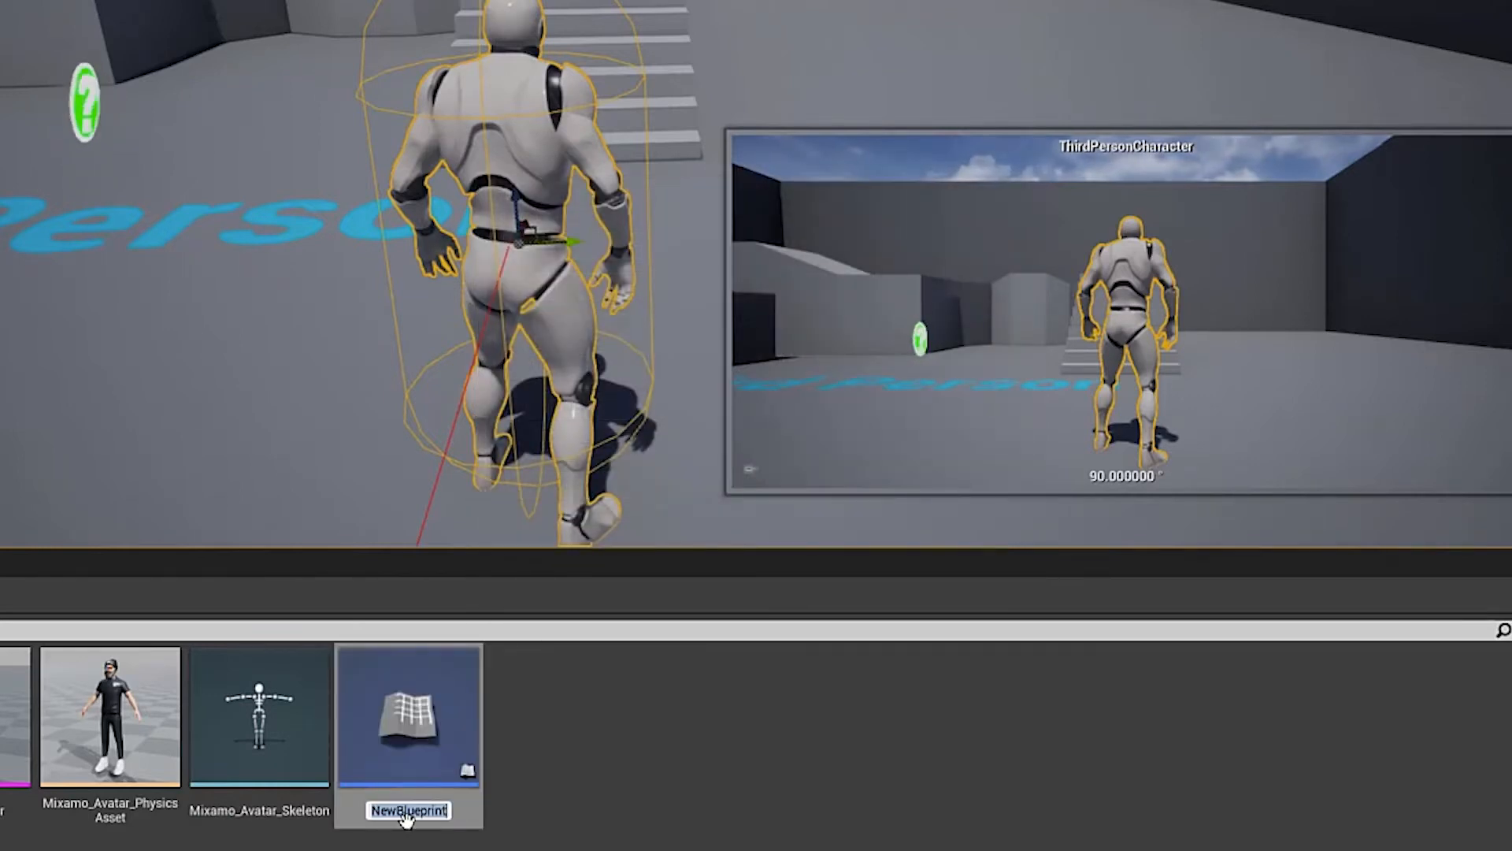
{"action": "type", "text": "MyC"}
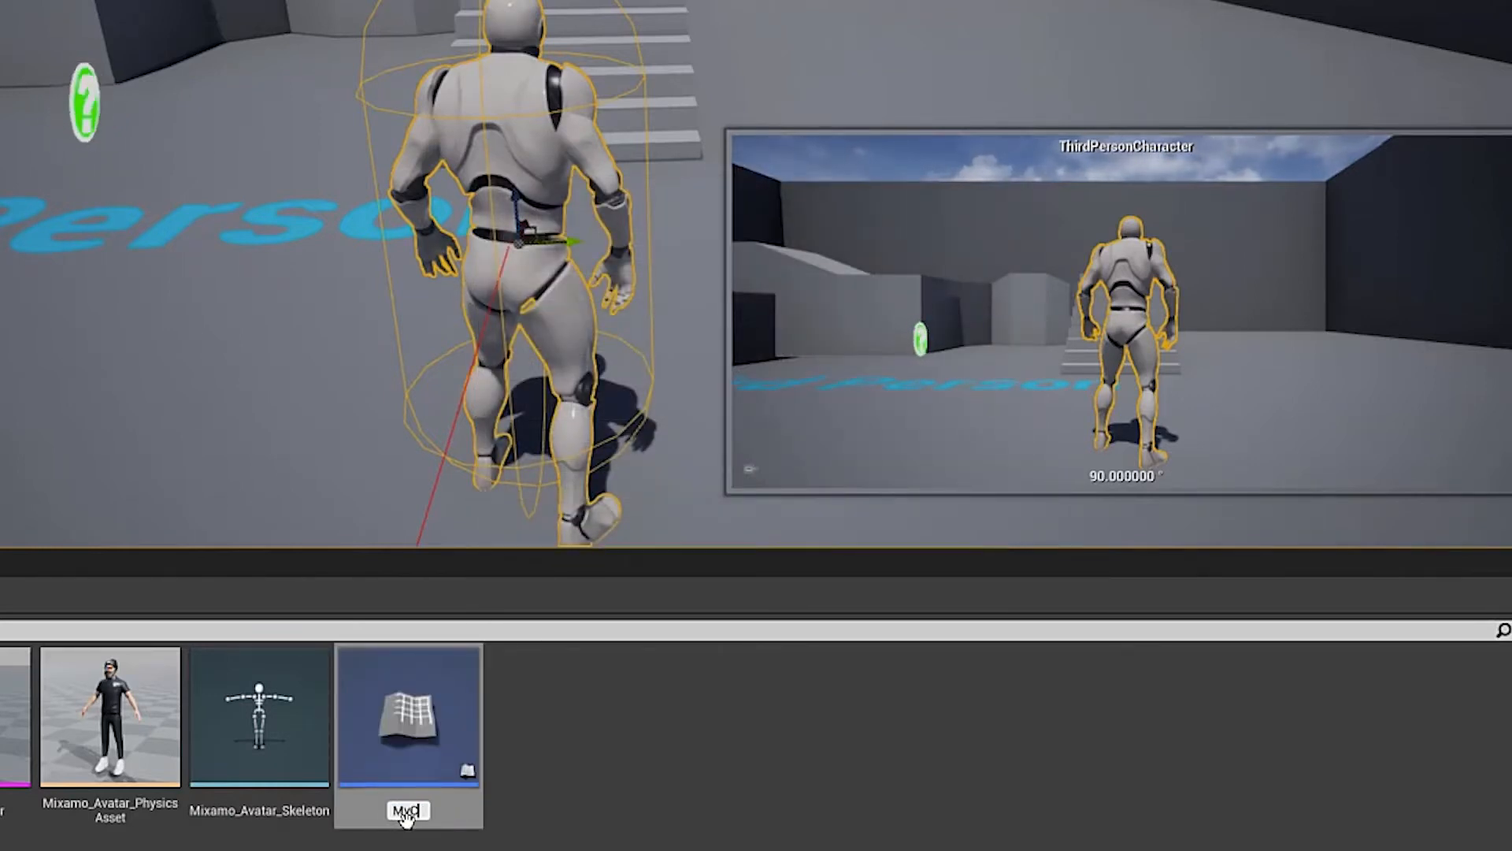
{"action": "type", "text": "haracter"}
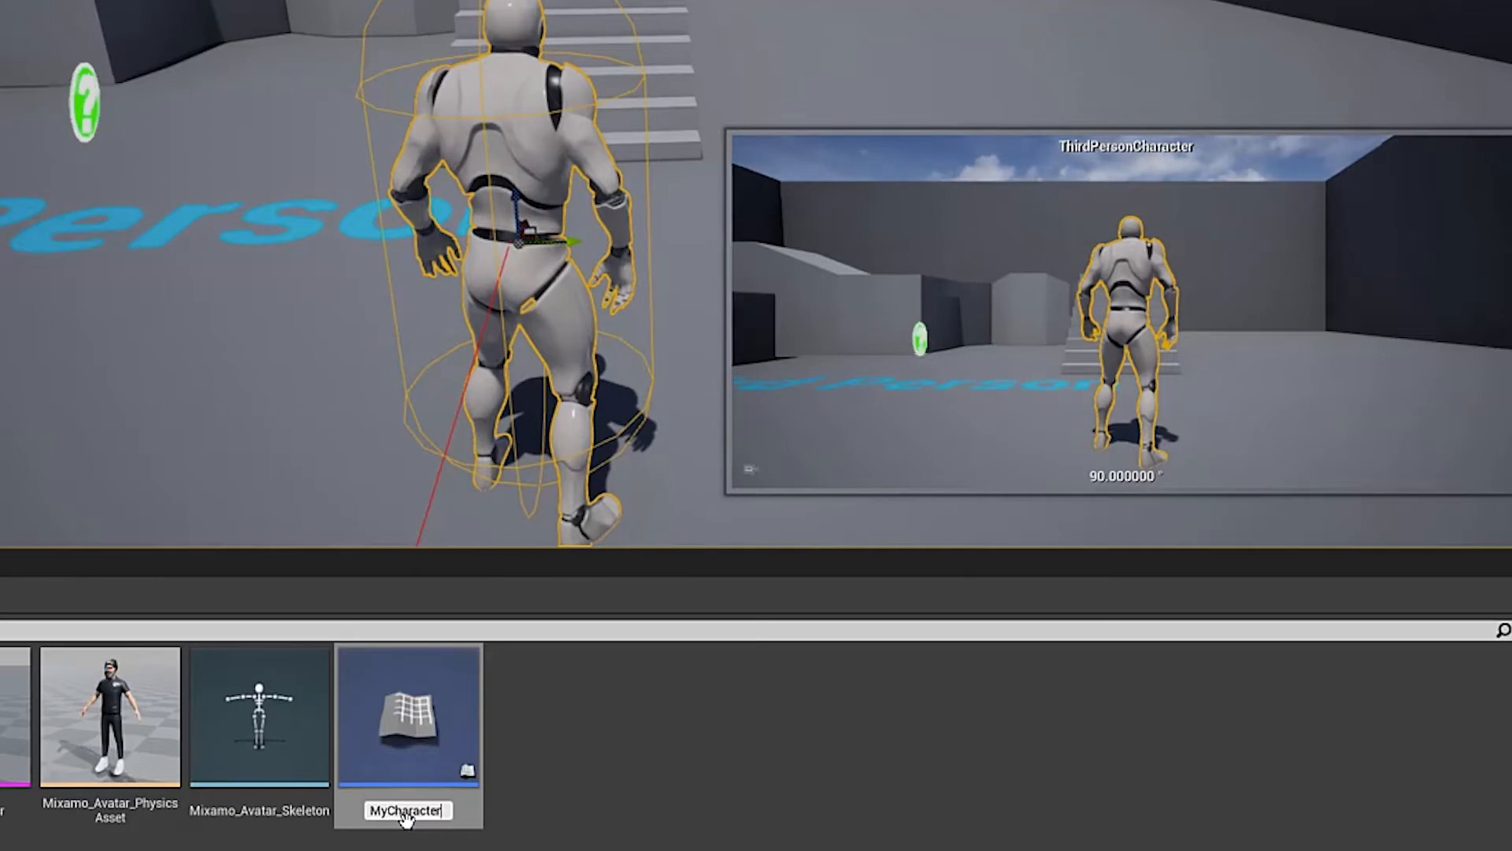
{"action": "key", "text": "Return"}
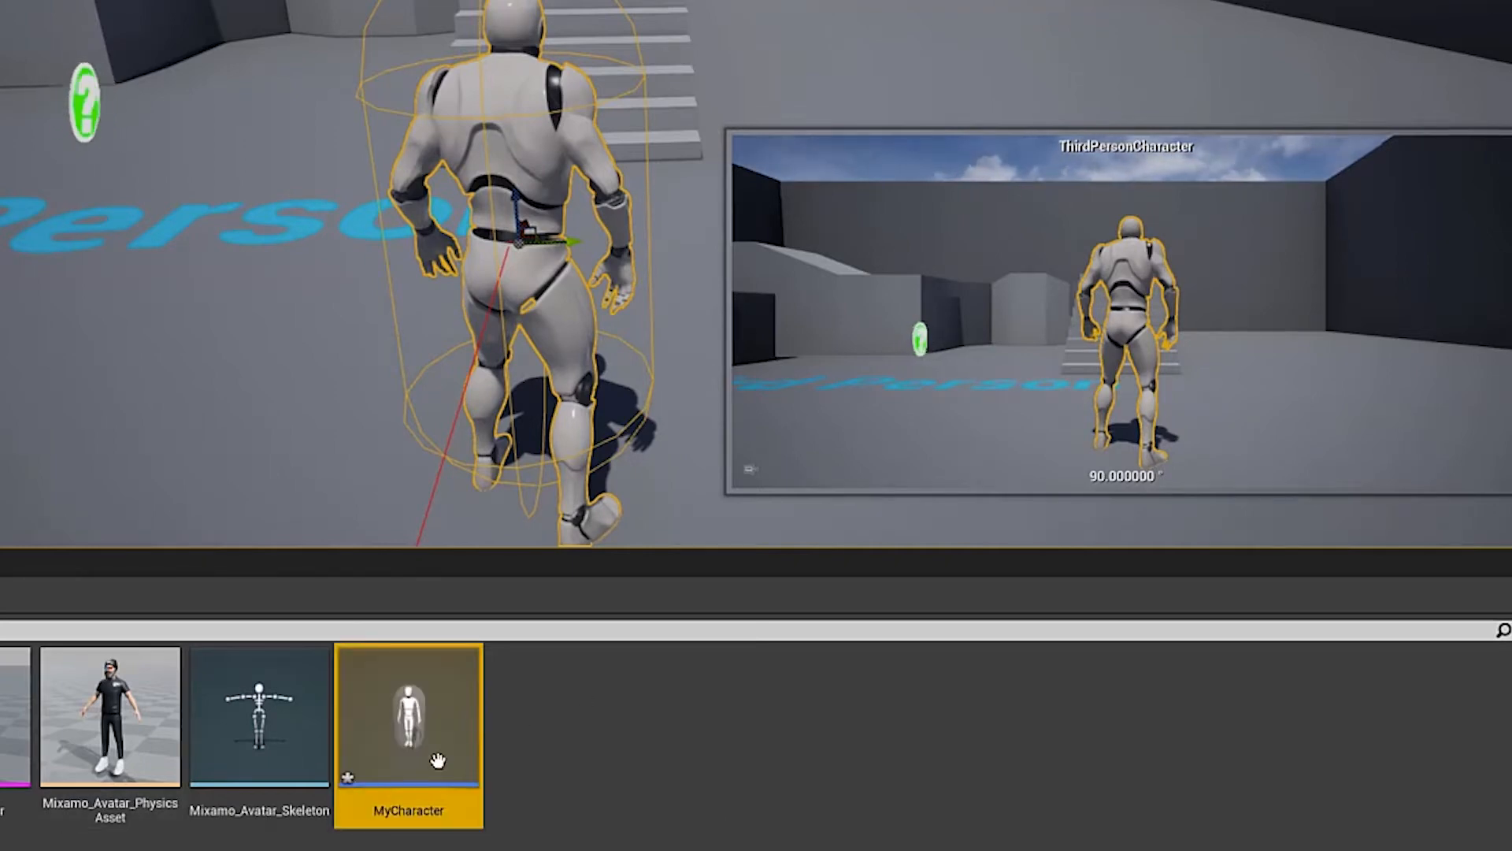
Open the MyCharacter blueprint and assign Mixamo_Avatar as the skeletal mesh of its Mesh component.
{"action": "double_click", "coordinate": [416, 701]}
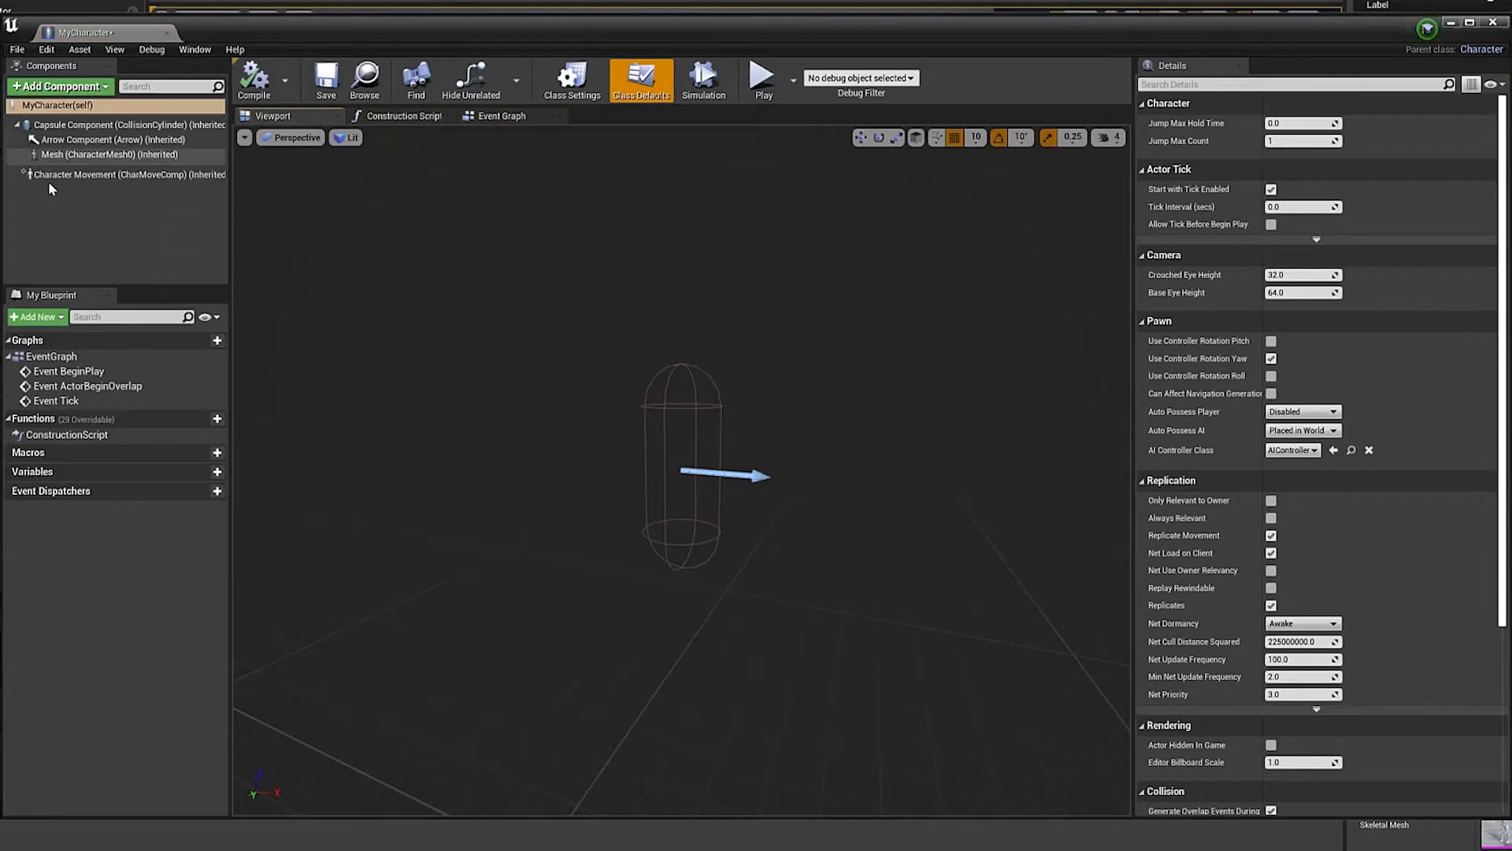
{"action": "mouse_move", "coordinate": [72, 181]}
{"action": "left_click", "coordinate": [71, 154]}
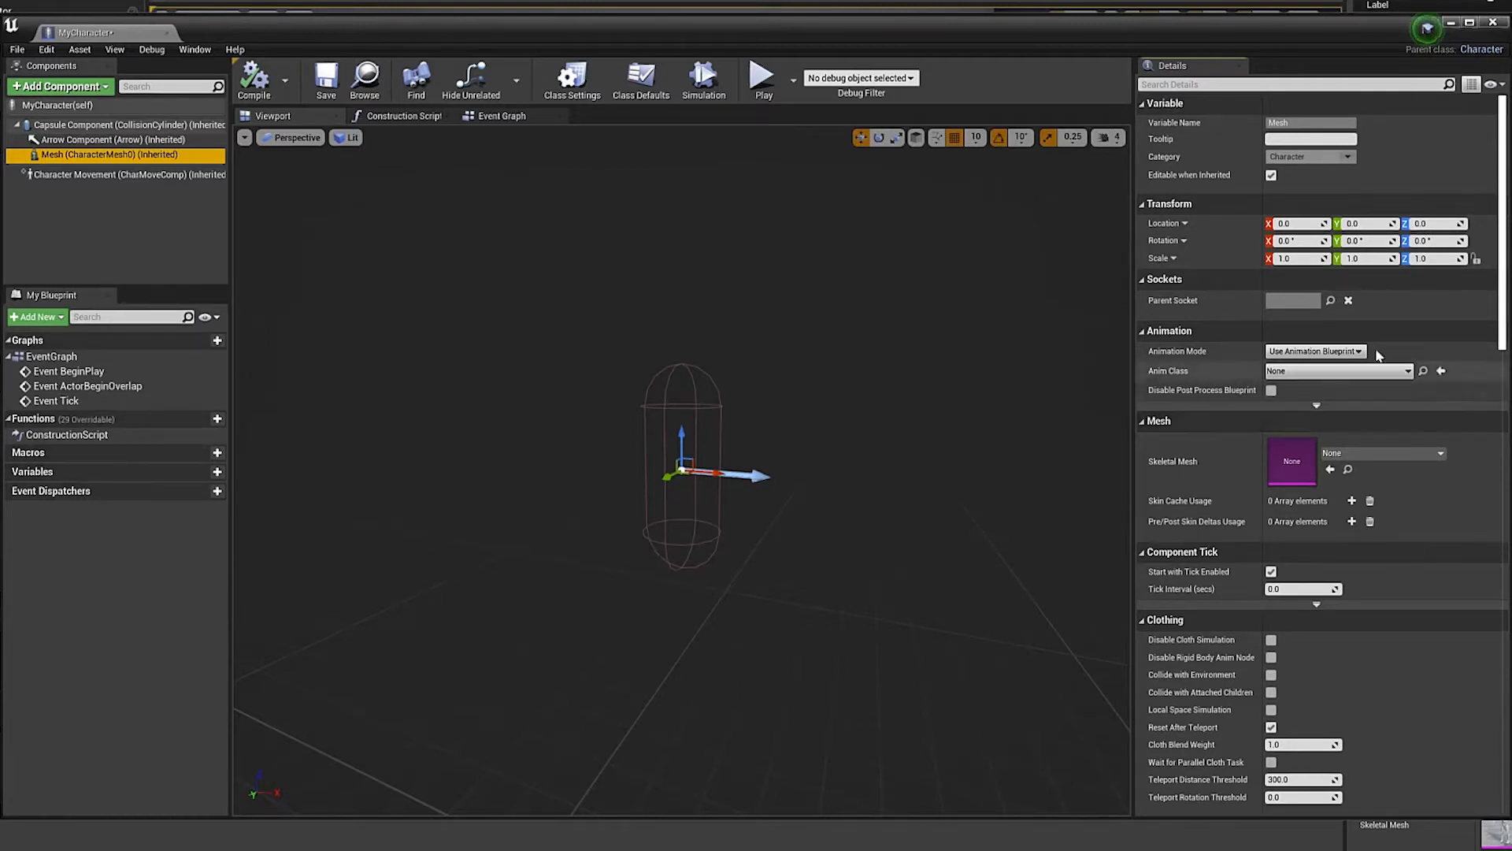
{"action": "left_click", "coordinate": [1355, 455]}
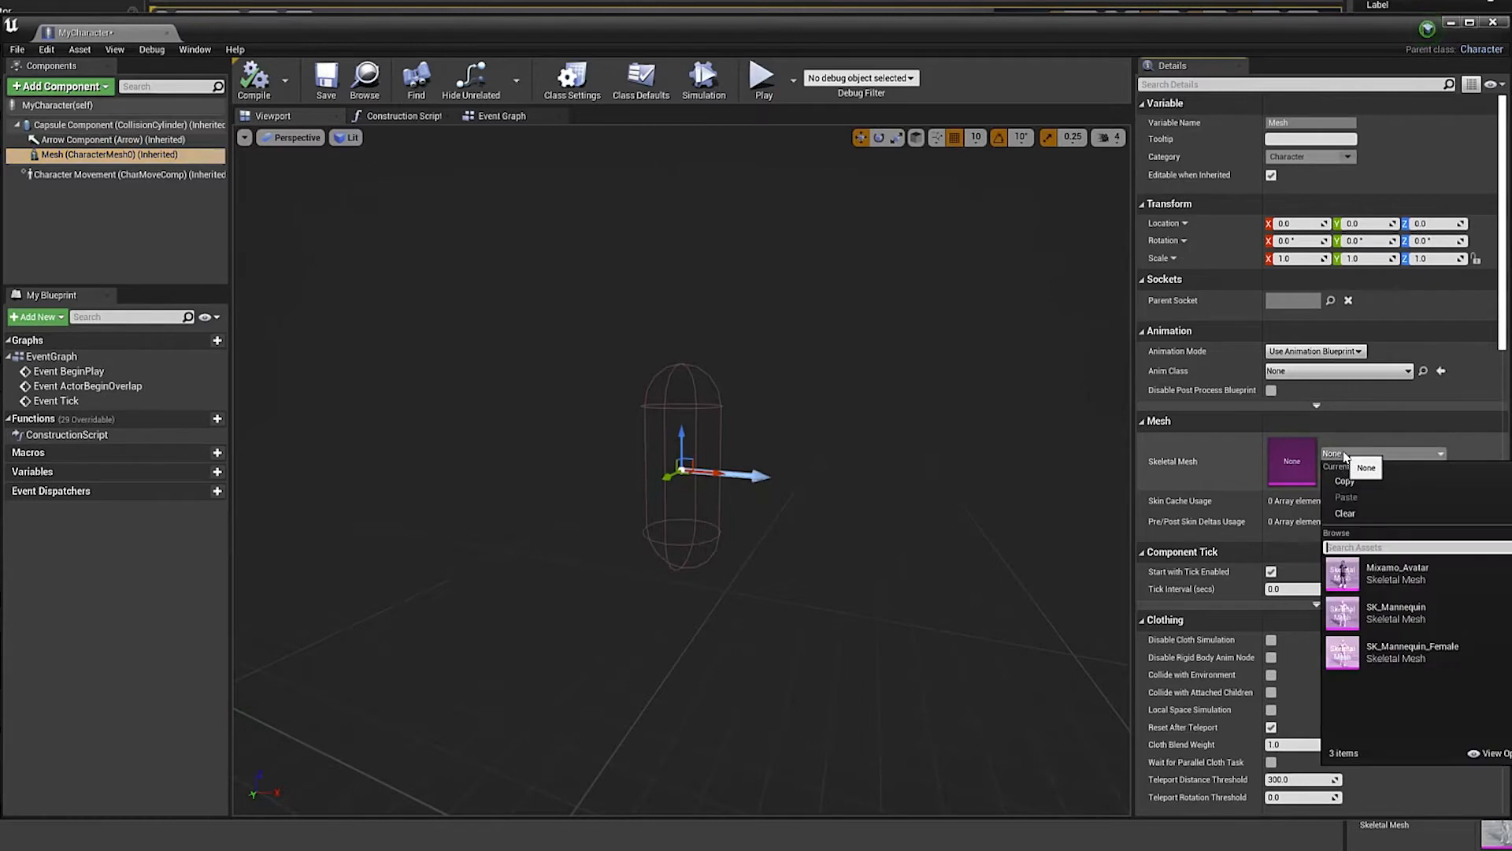
{"action": "left_click", "coordinate": [1367, 584]}
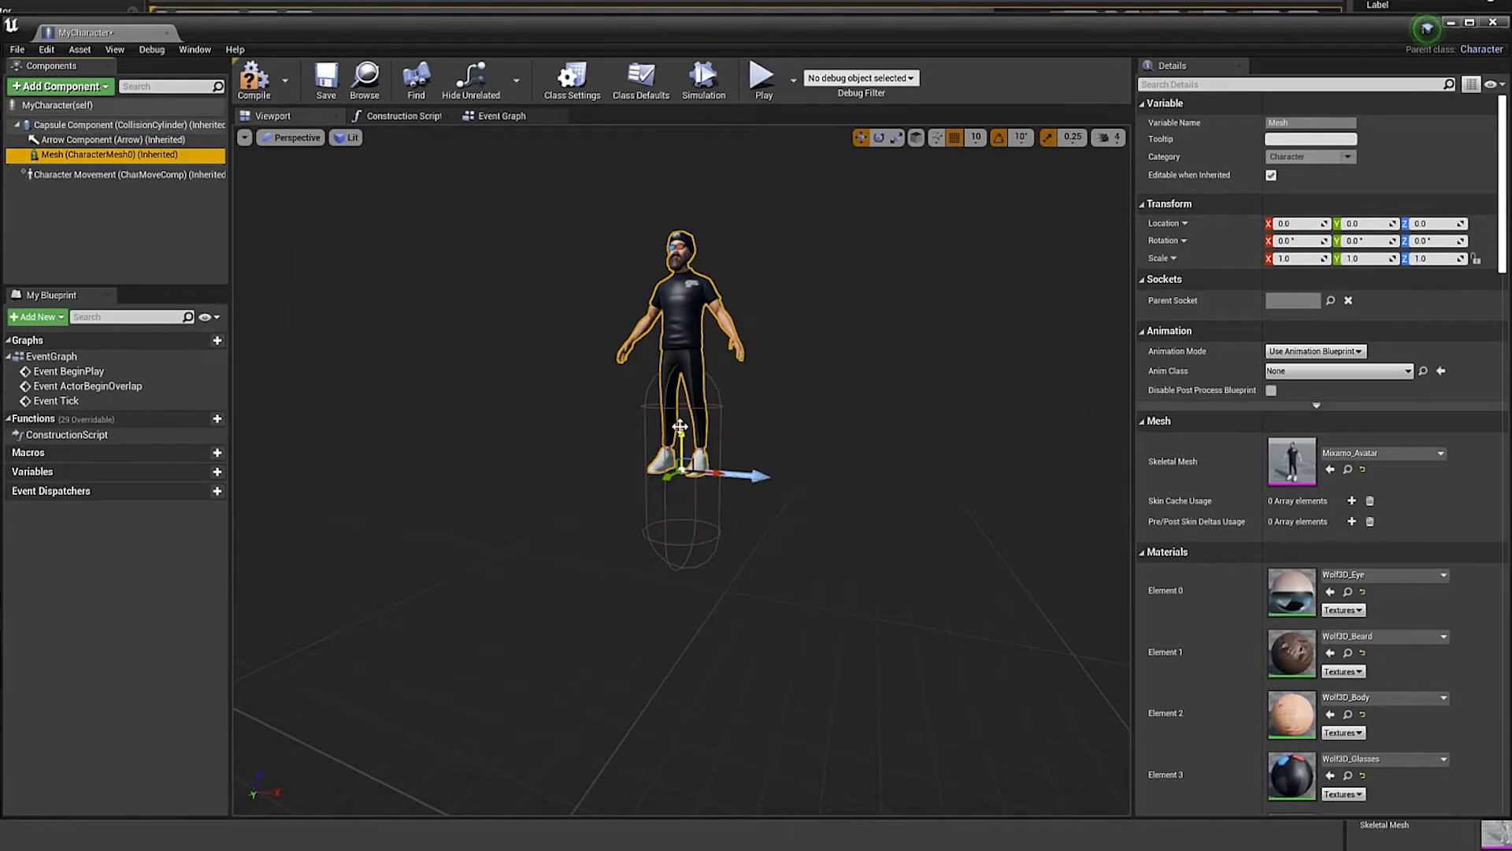
Lower the mesh to Z -90 and rotate it to about -90° on Z to face along the arrow, and compile and save the blueprint.
{"action": "left_click_drag", "start_coordinate": [680, 426], "coordinate": [686, 530]}
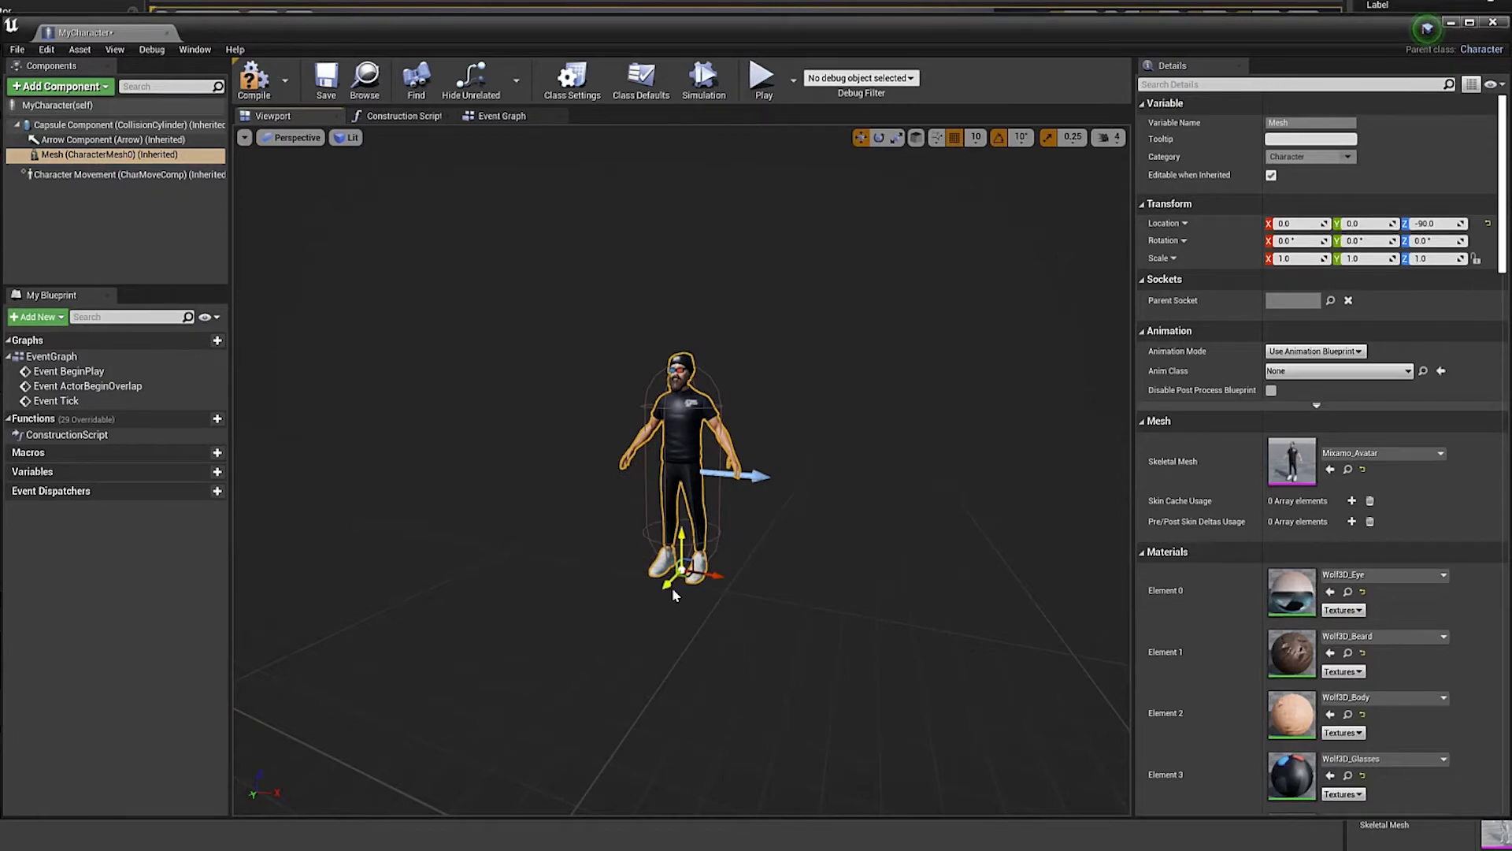
{"action": "key", "text": "e"}
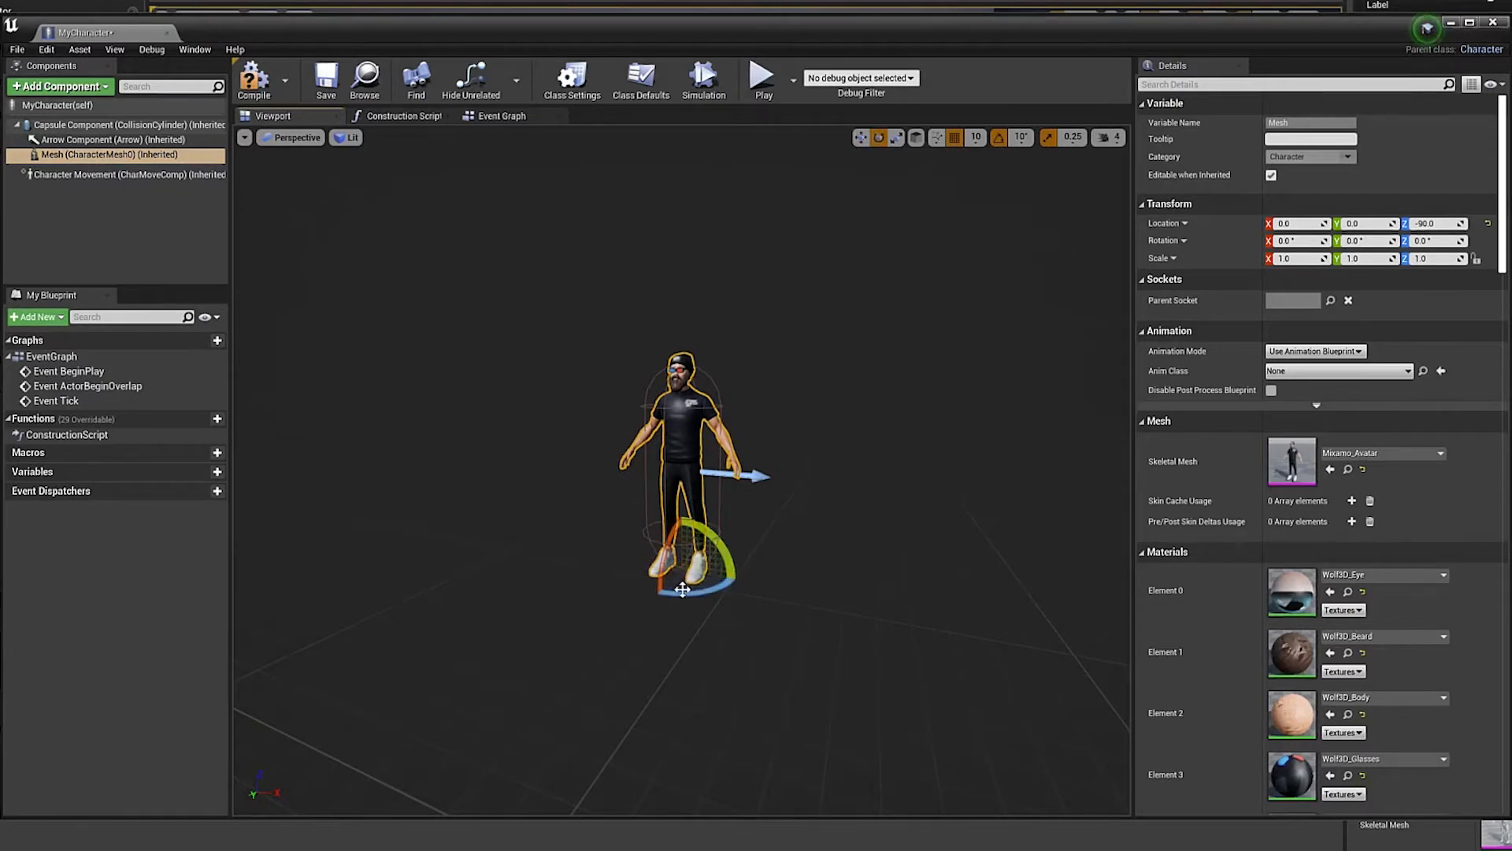
{"action": "left_click_drag", "start_coordinate": [687, 596], "coordinate": [692, 551]}
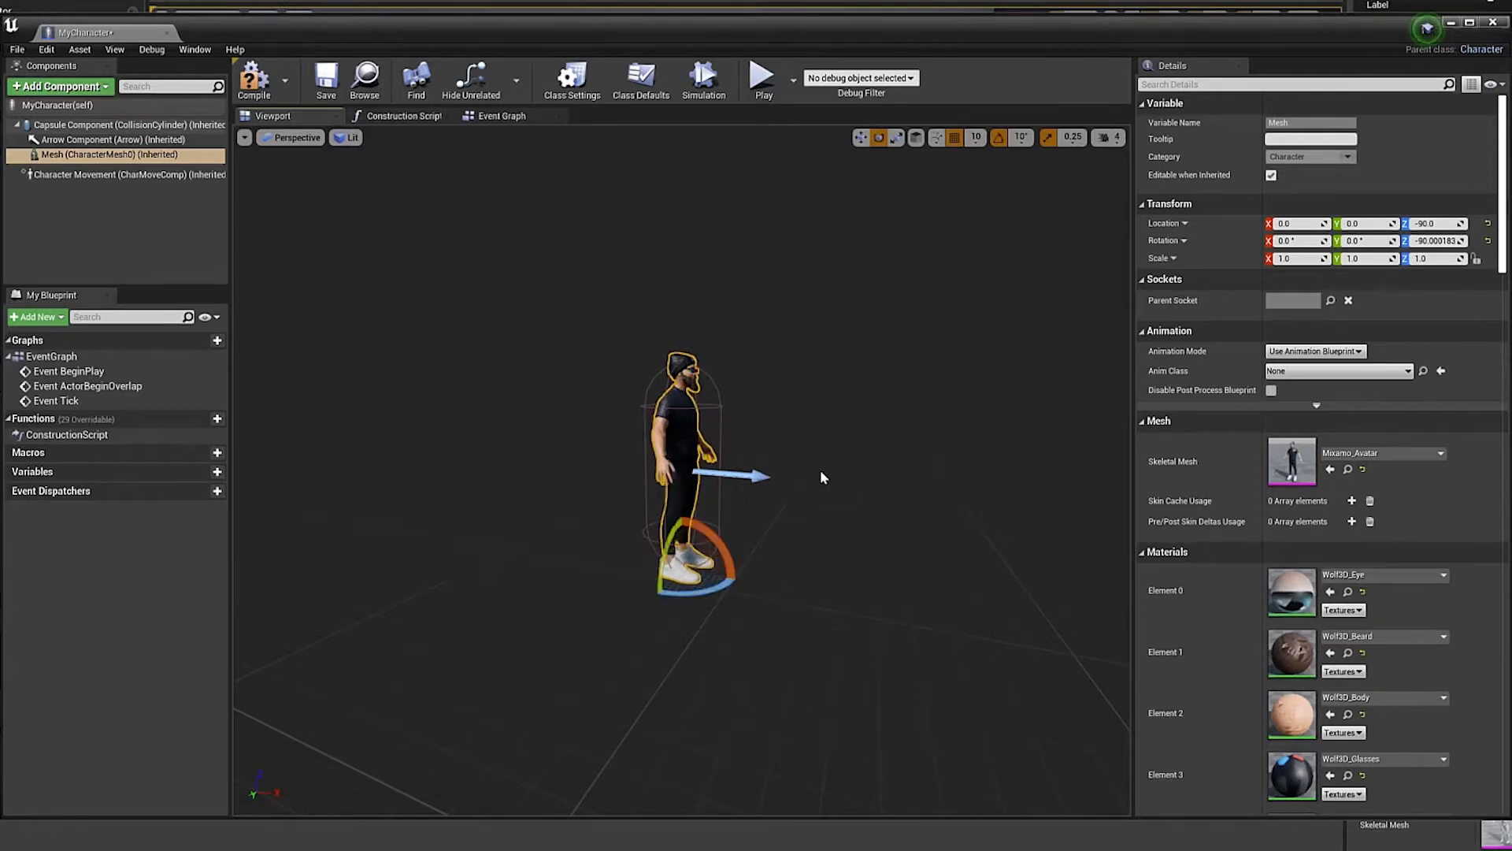
{"action": "mouse_move", "coordinate": [822, 477]}
{"action": "left_mouse_down"}
{"action": "mouse_move", "coordinate": [776, 481]}
{"action": "mouse_move", "coordinate": [847, 480]}
{"action": "left_mouse_up"}
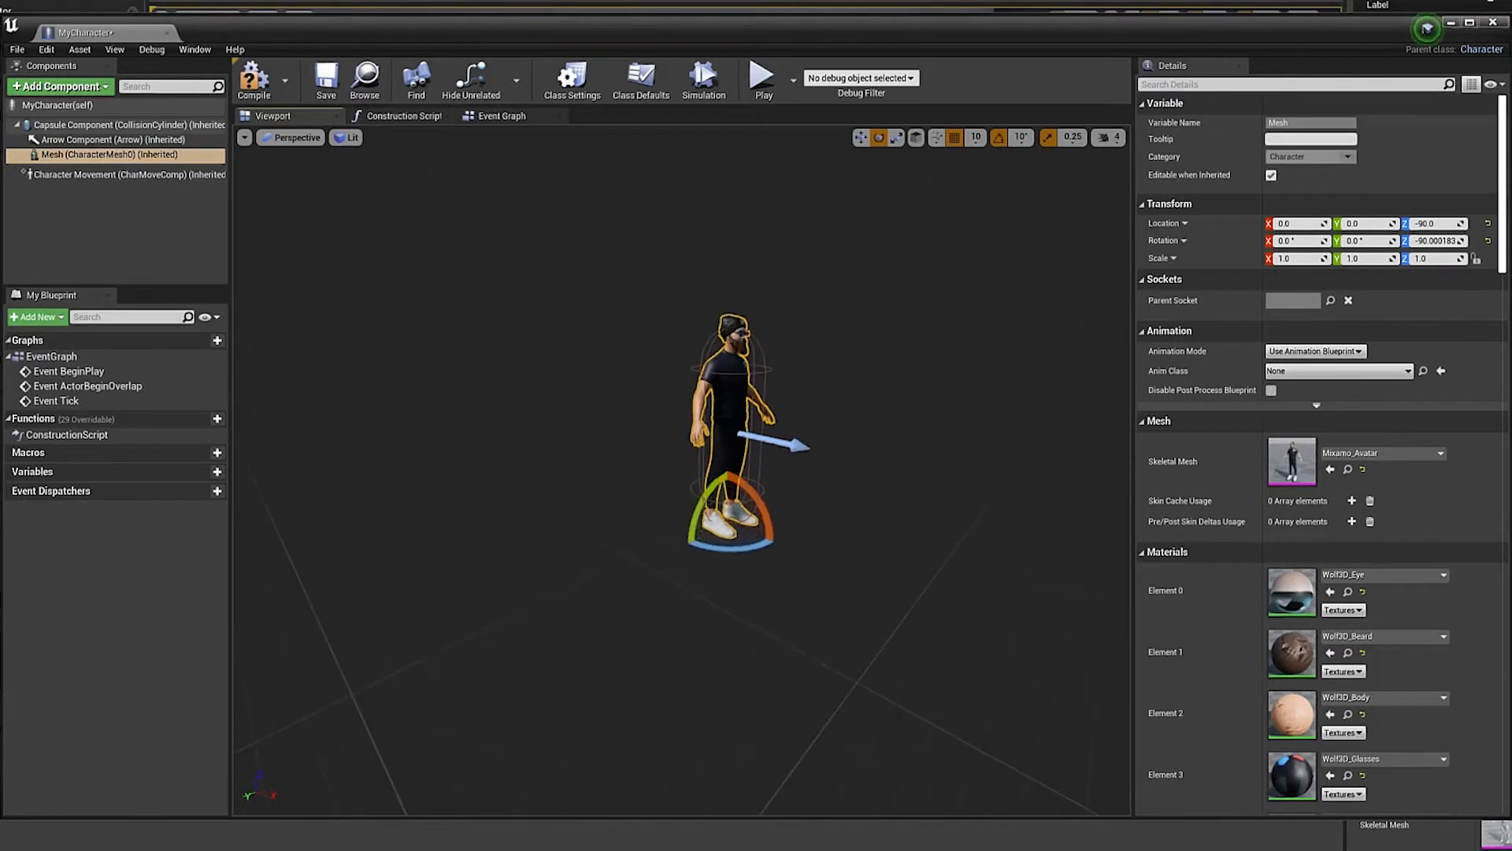
{"action": "mouse_move", "coordinate": [800, 494]}
{"action": "right_mouse_down"}
{"action": "mouse_move", "coordinate": [799, 475]}
{"action": "mouse_move", "coordinate": [839, 473]}
{"action": "mouse_move", "coordinate": [770, 494]}
{"action": "mouse_move", "coordinate": [786, 498]}
{"action": "right_mouse_up"}
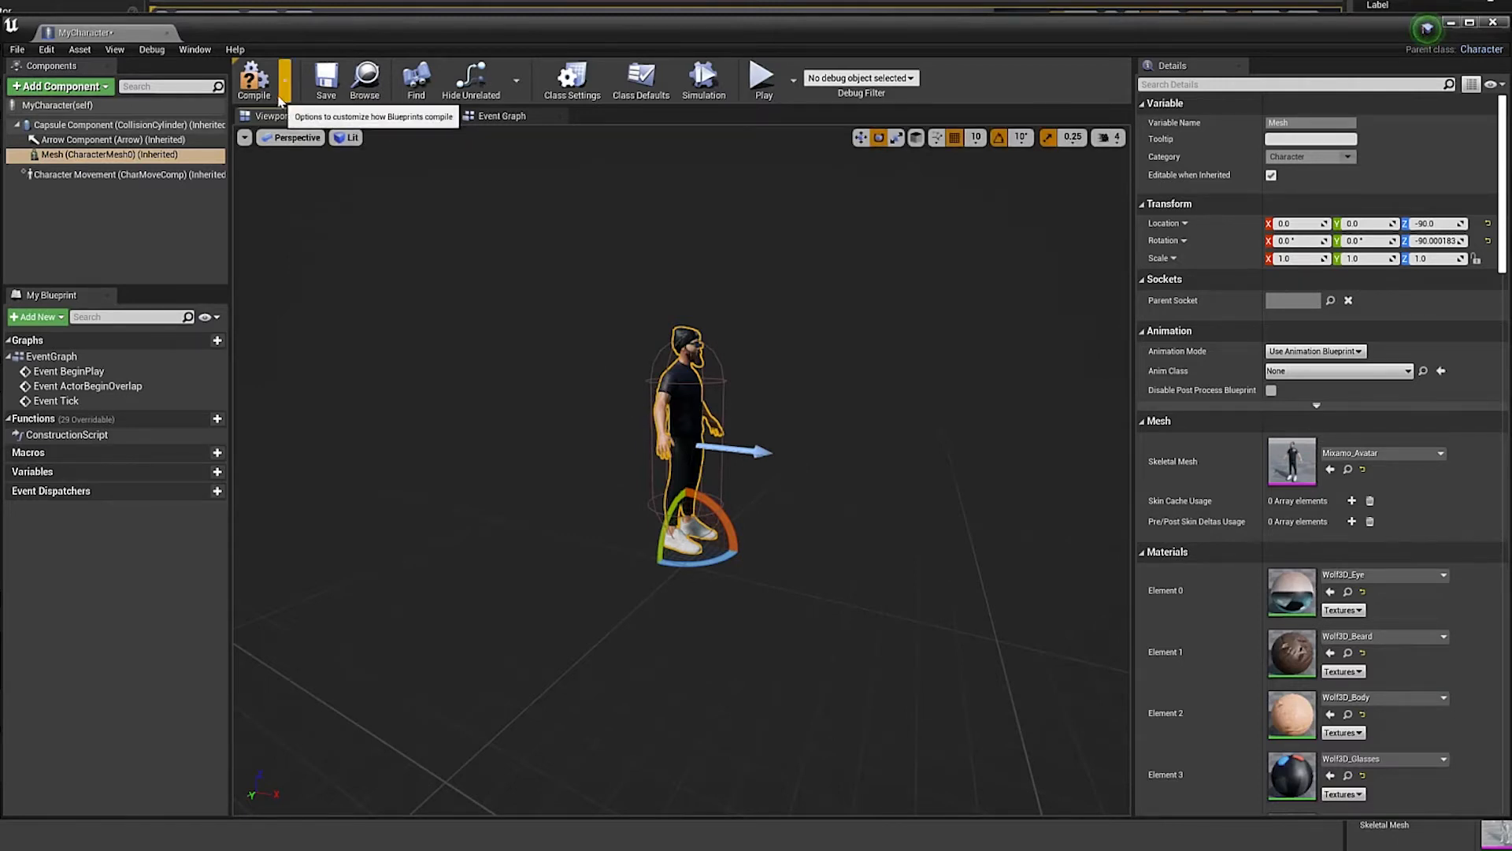
{"action": "left_click", "coordinate": [254, 78]}
{"action": "left_click", "coordinate": [326, 88]}
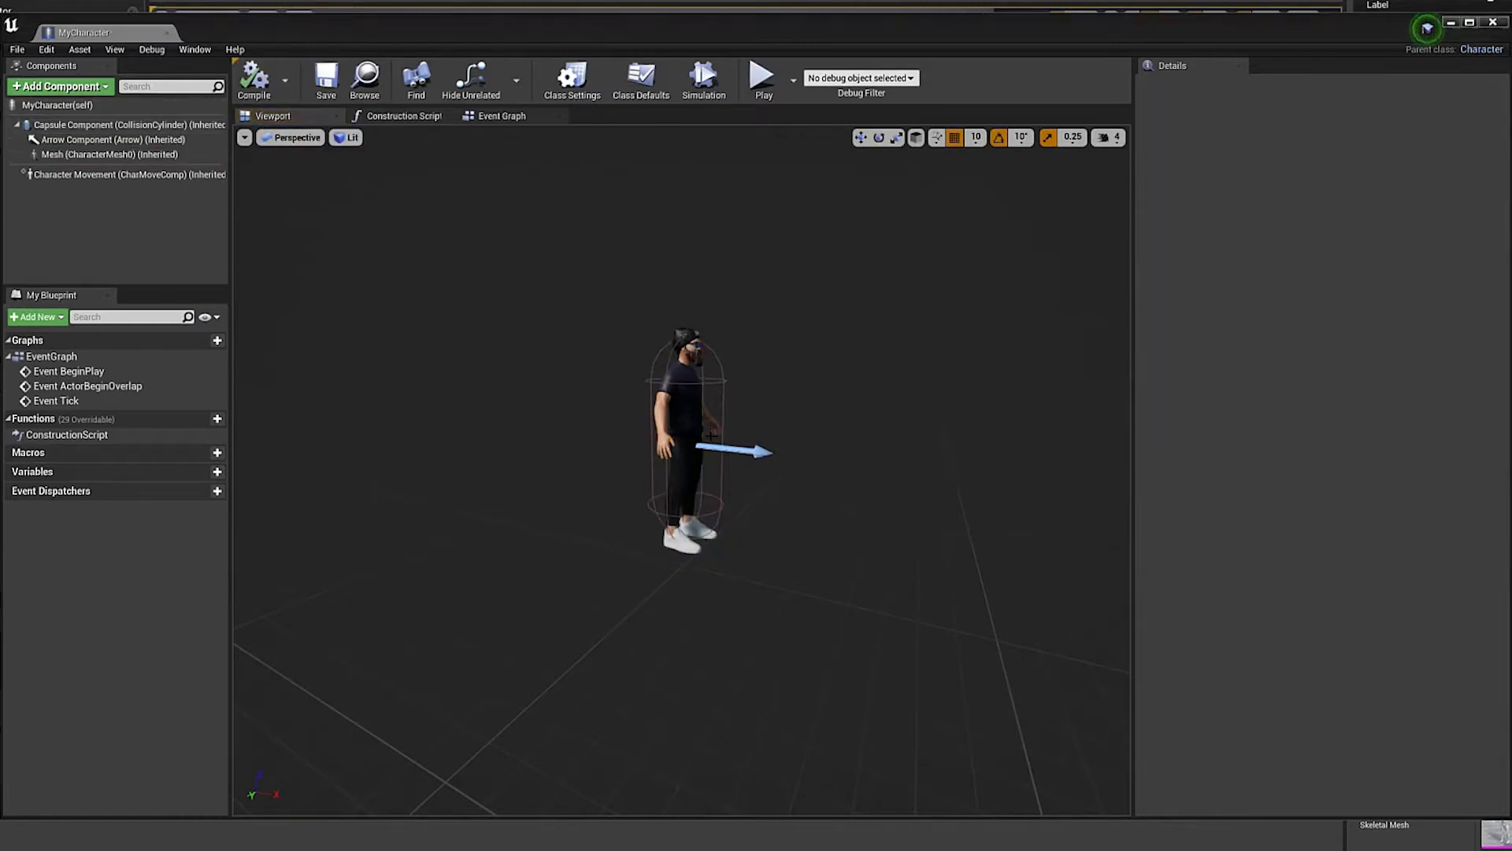
Set the mesh's animation mode to Use Animation Asset and choose Idle as the animation to play.
{"action": "left_click", "coordinate": [665, 408]}
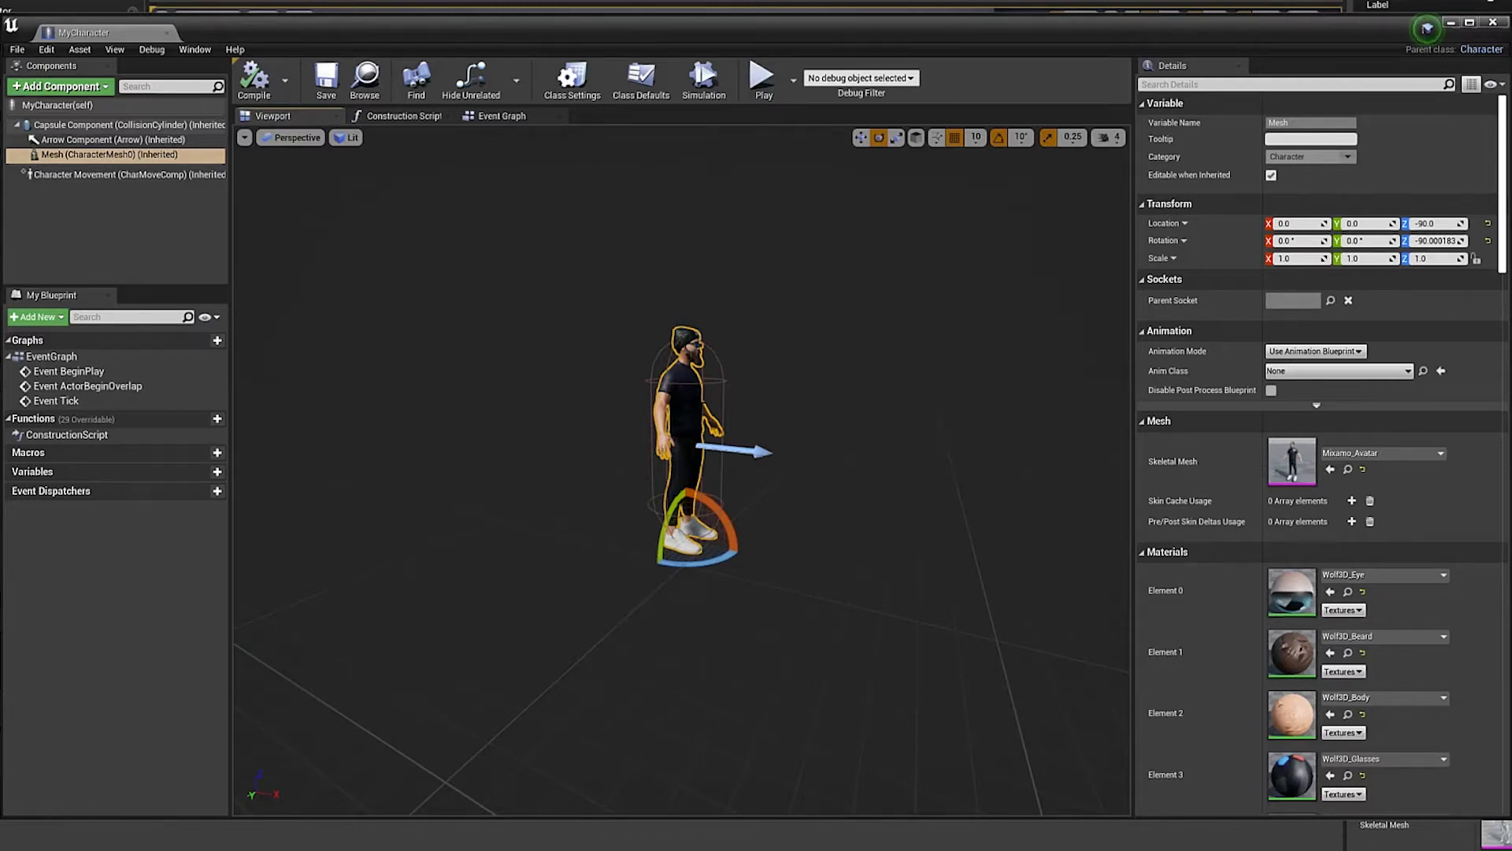
{"action": "left_click", "coordinate": [1339, 352]}
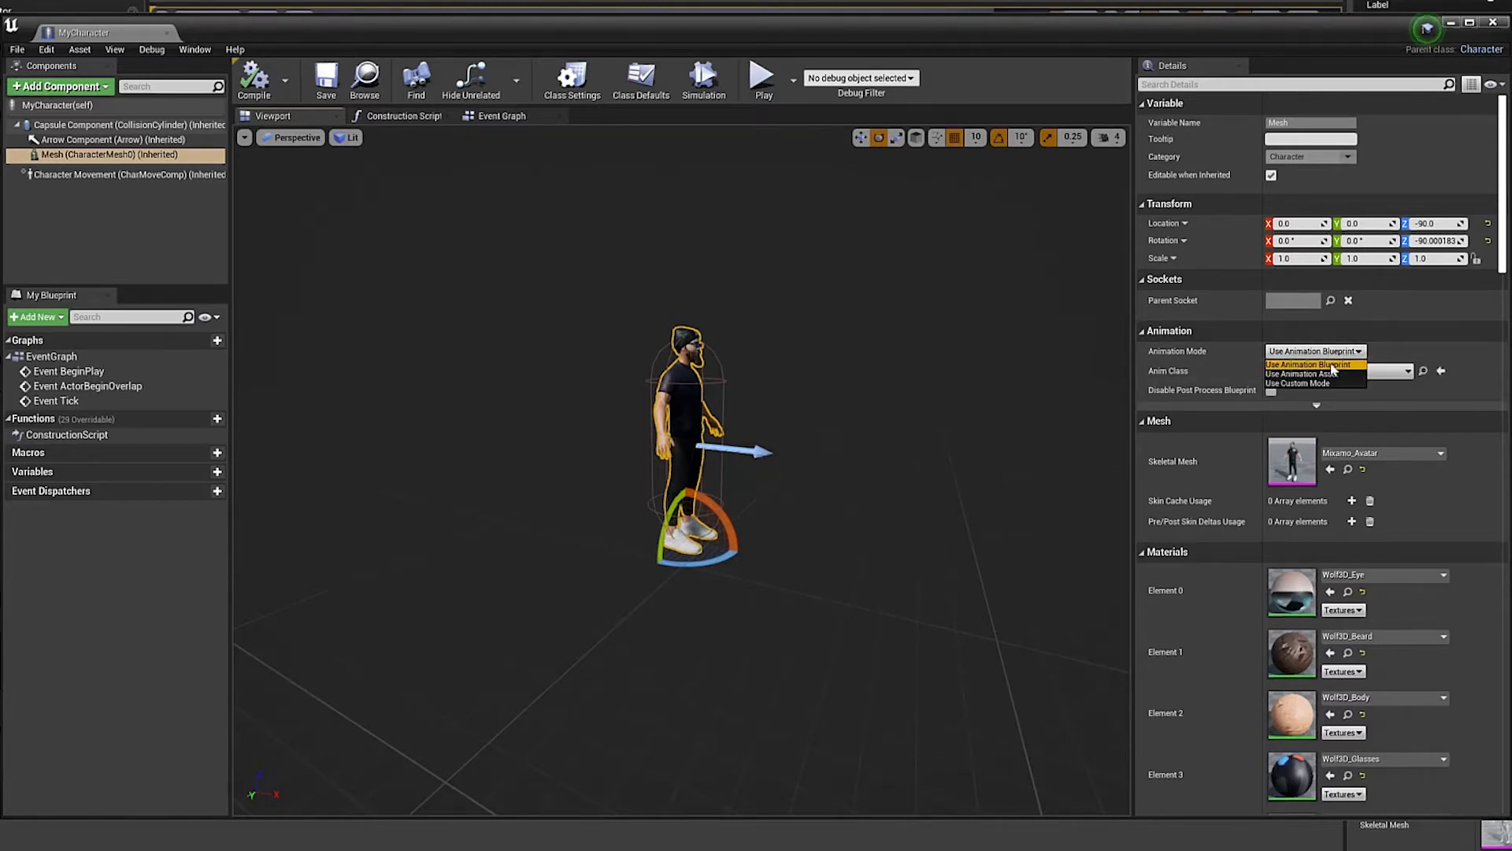
{"action": "left_click", "coordinate": [1328, 375]}
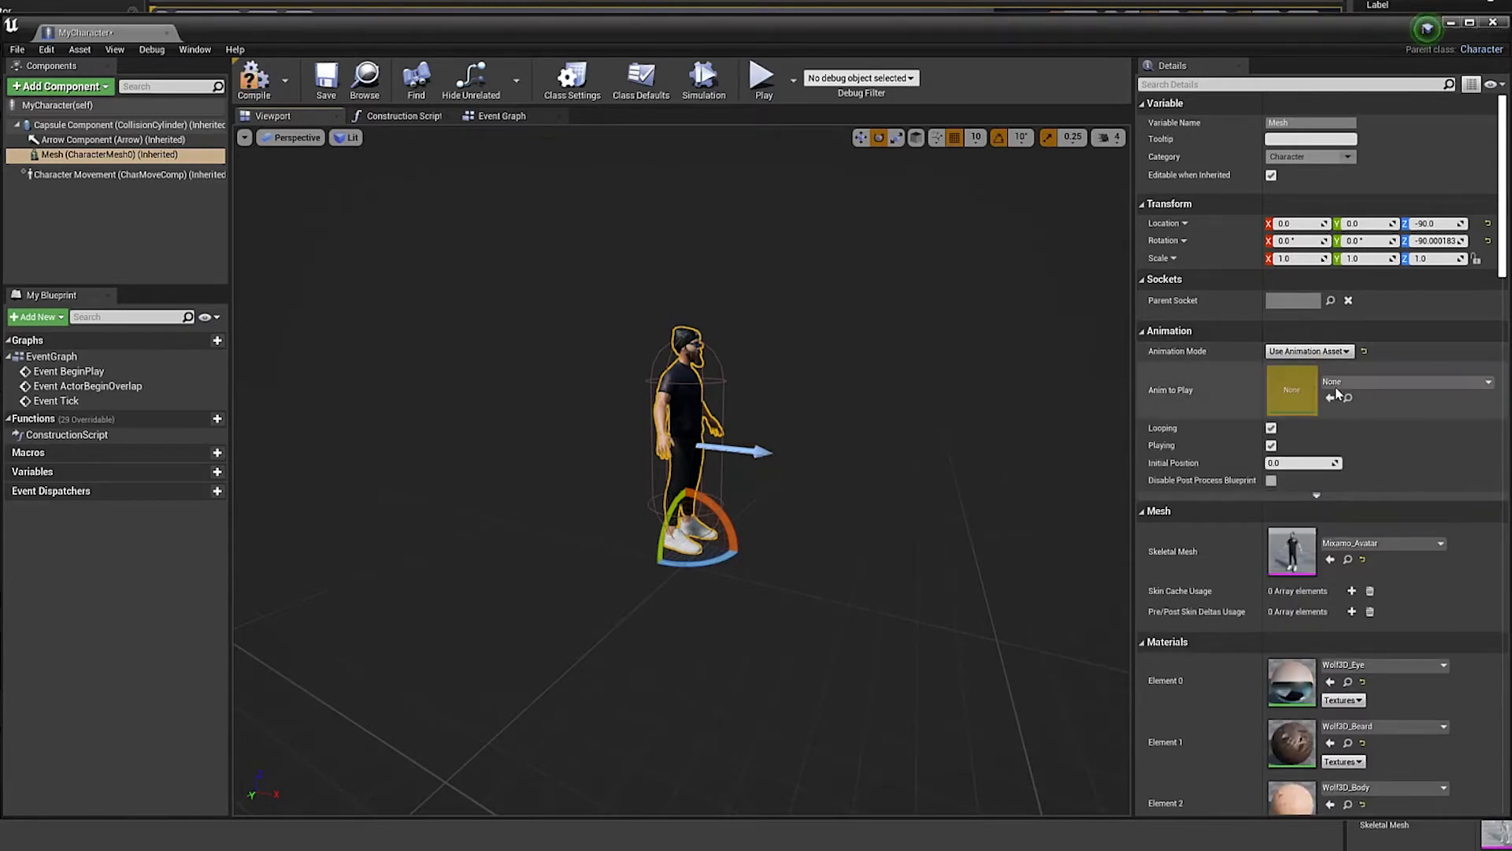
{"action": "left_click", "coordinate": [1343, 382]}
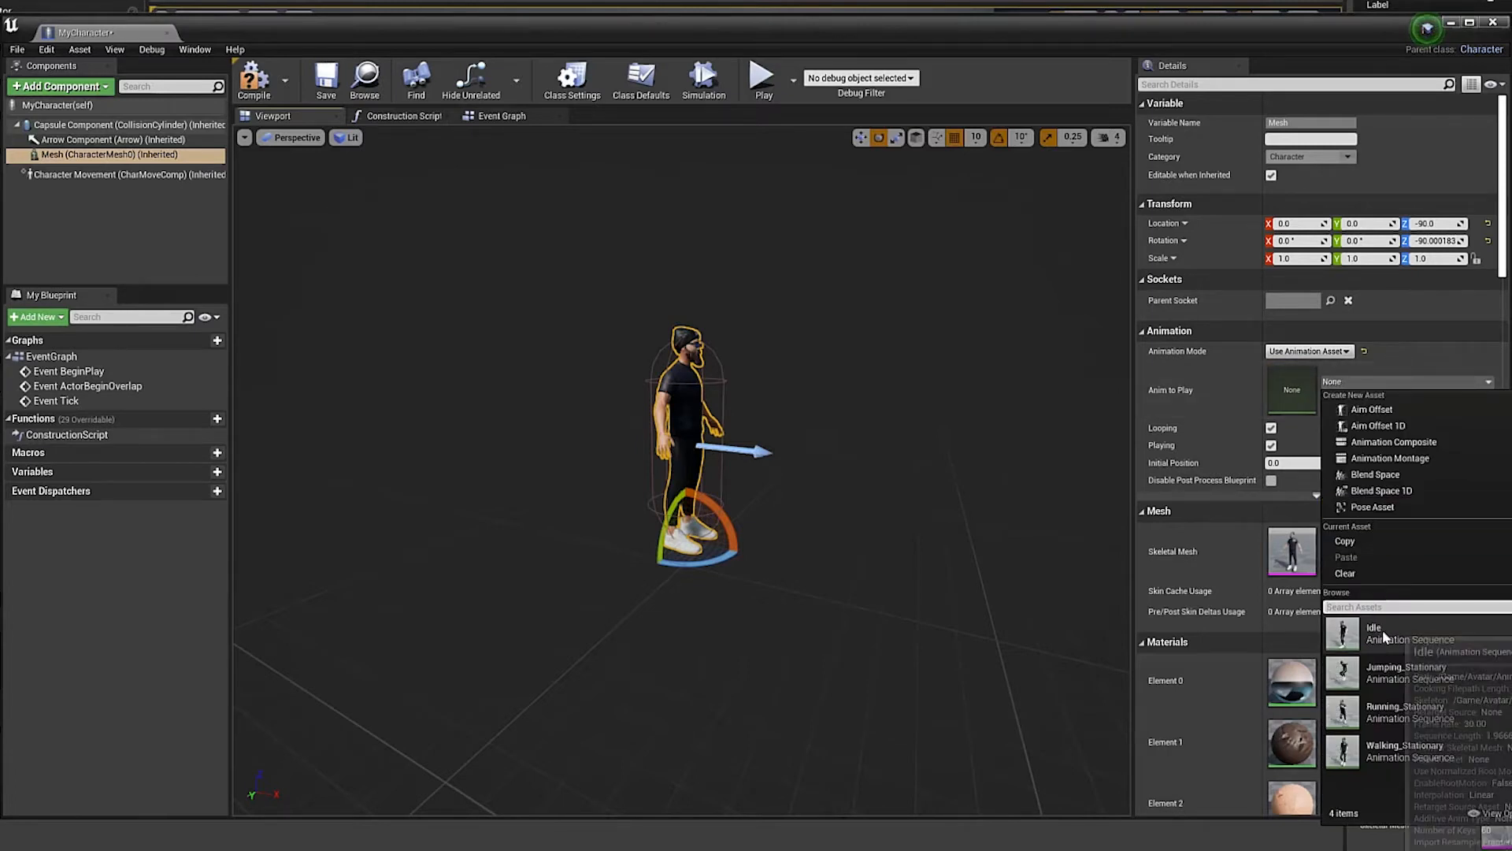
{"action": "left_click", "coordinate": [1367, 632]}
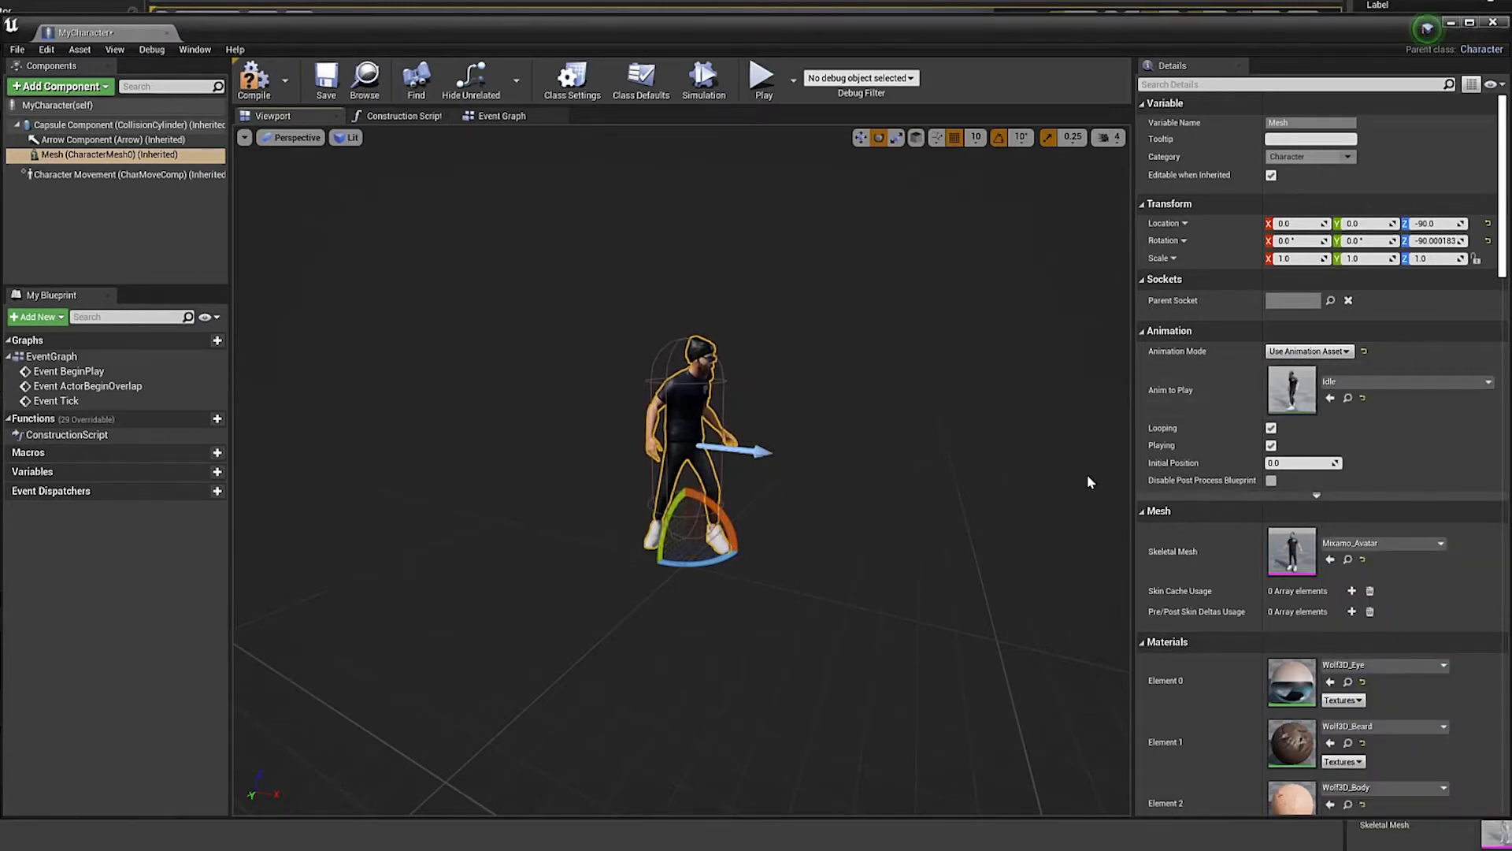
Preview the Jumping_Stationary, Running_Stationary and Walking_Stationary animations on the mesh, and set the animation back to Idle.
{"action": "left_click", "coordinate": [1371, 382]}
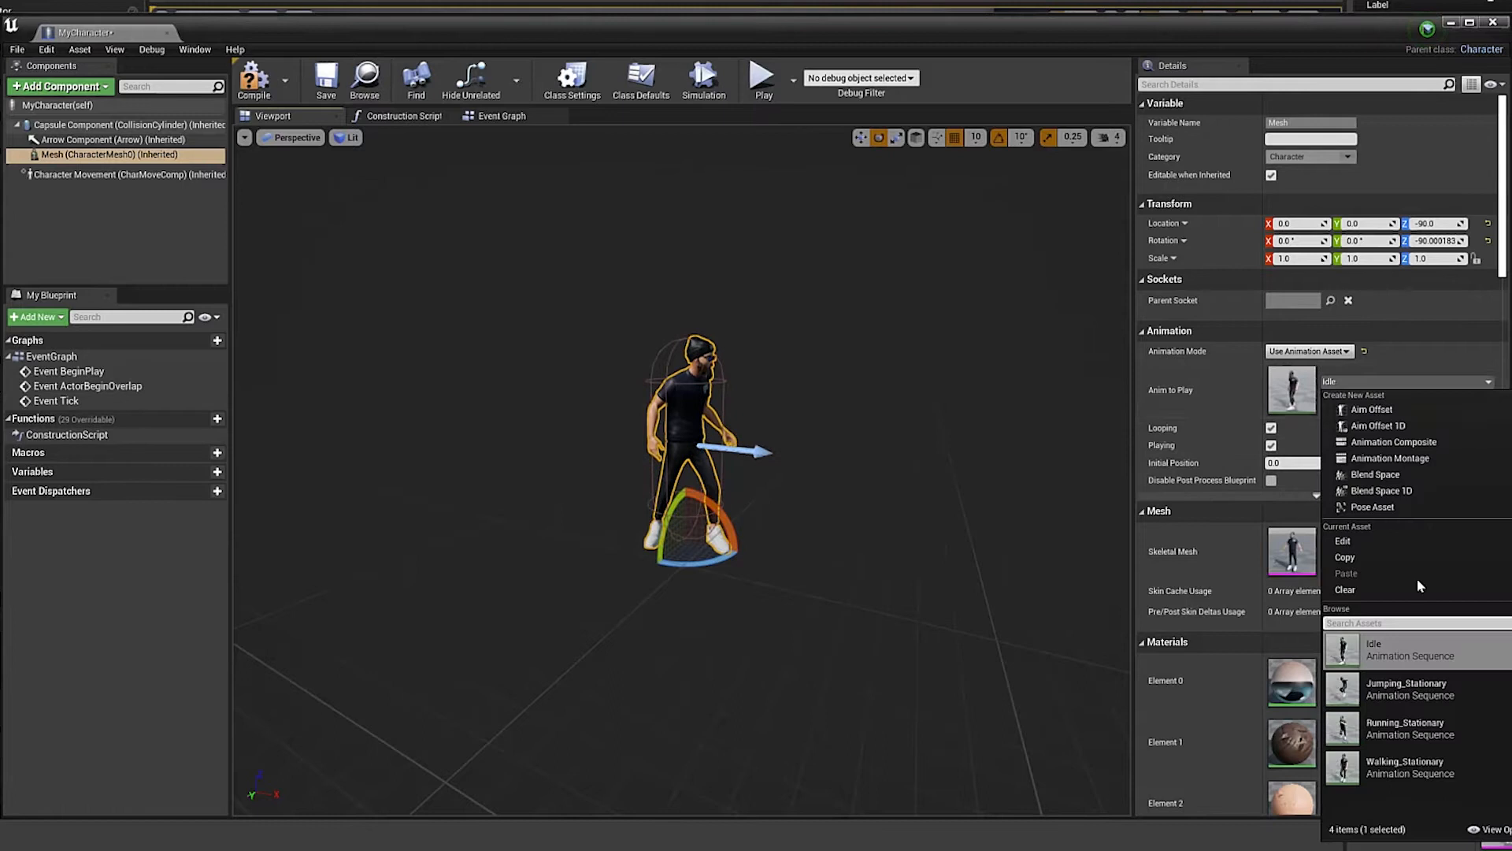
{"action": "left_click", "coordinate": [1387, 688]}
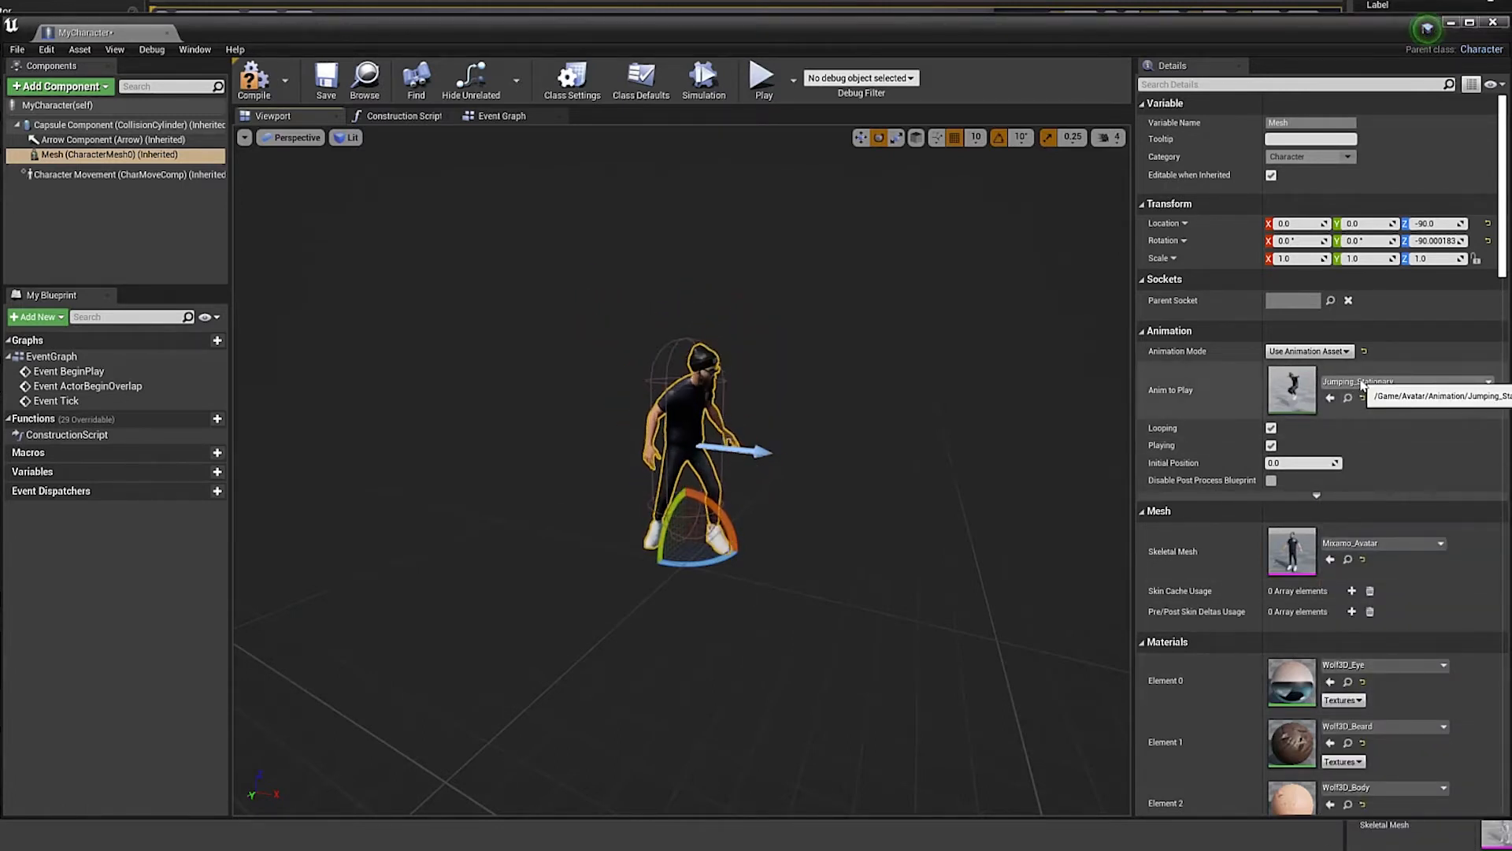
{"action": "left_click", "coordinate": [1362, 384]}
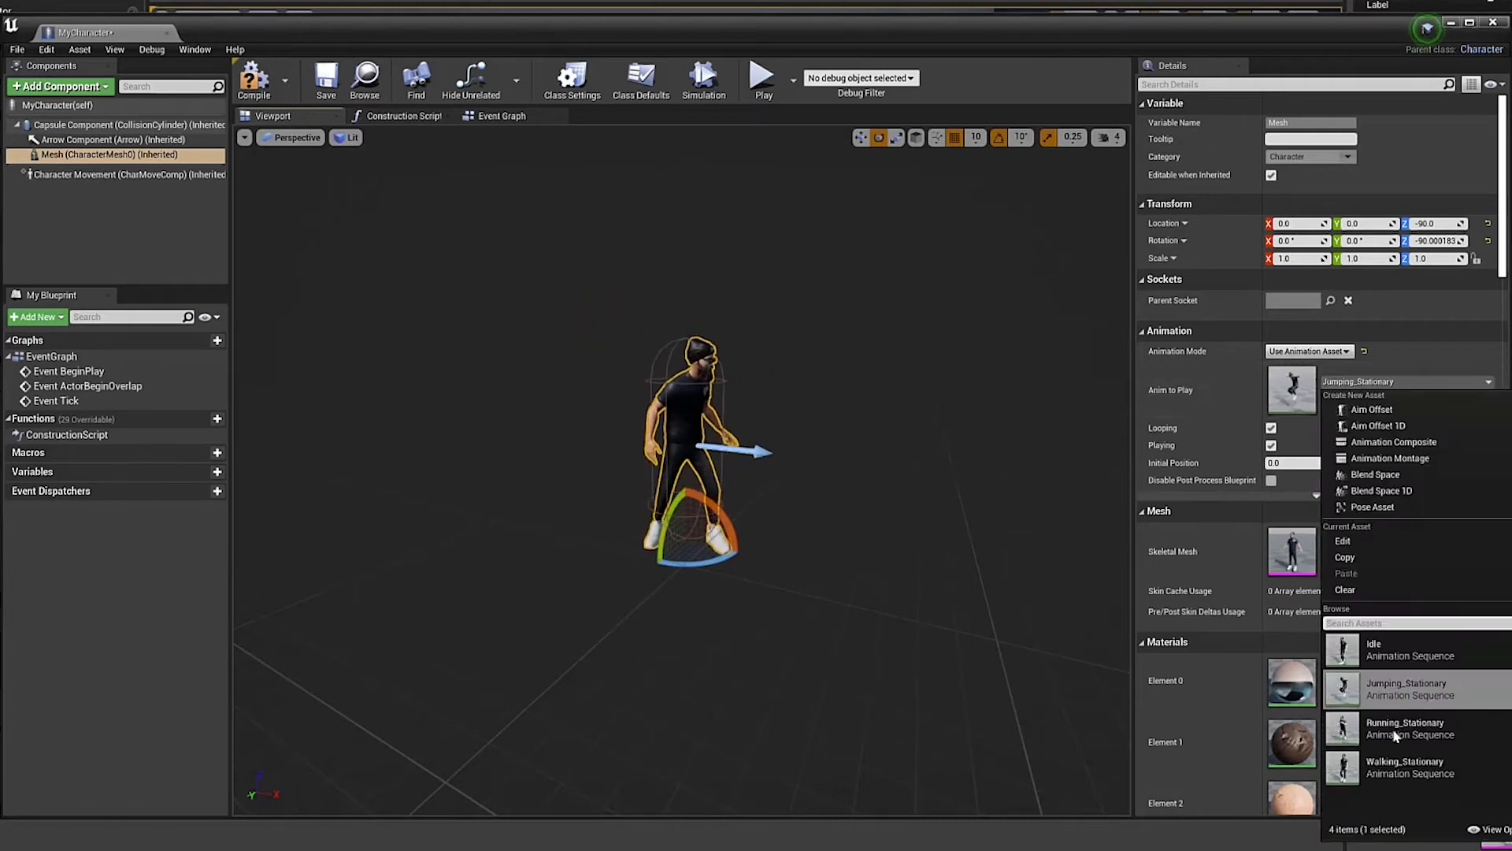
{"action": "left_click", "coordinate": [1420, 737]}
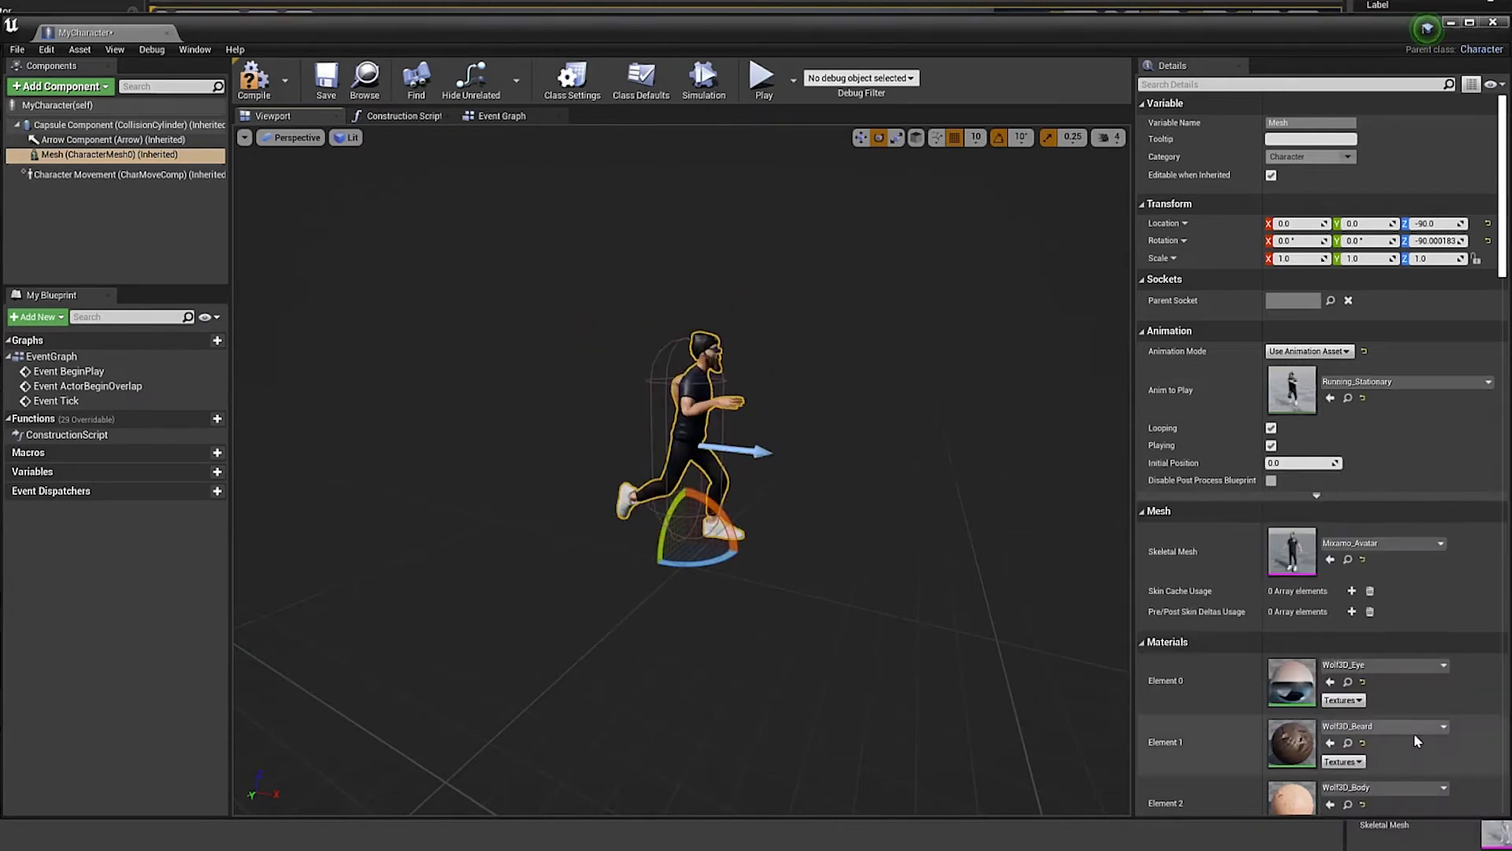
{"action": "left_click", "coordinate": [1376, 384]}
{"action": "left_click", "coordinate": [1387, 492]}
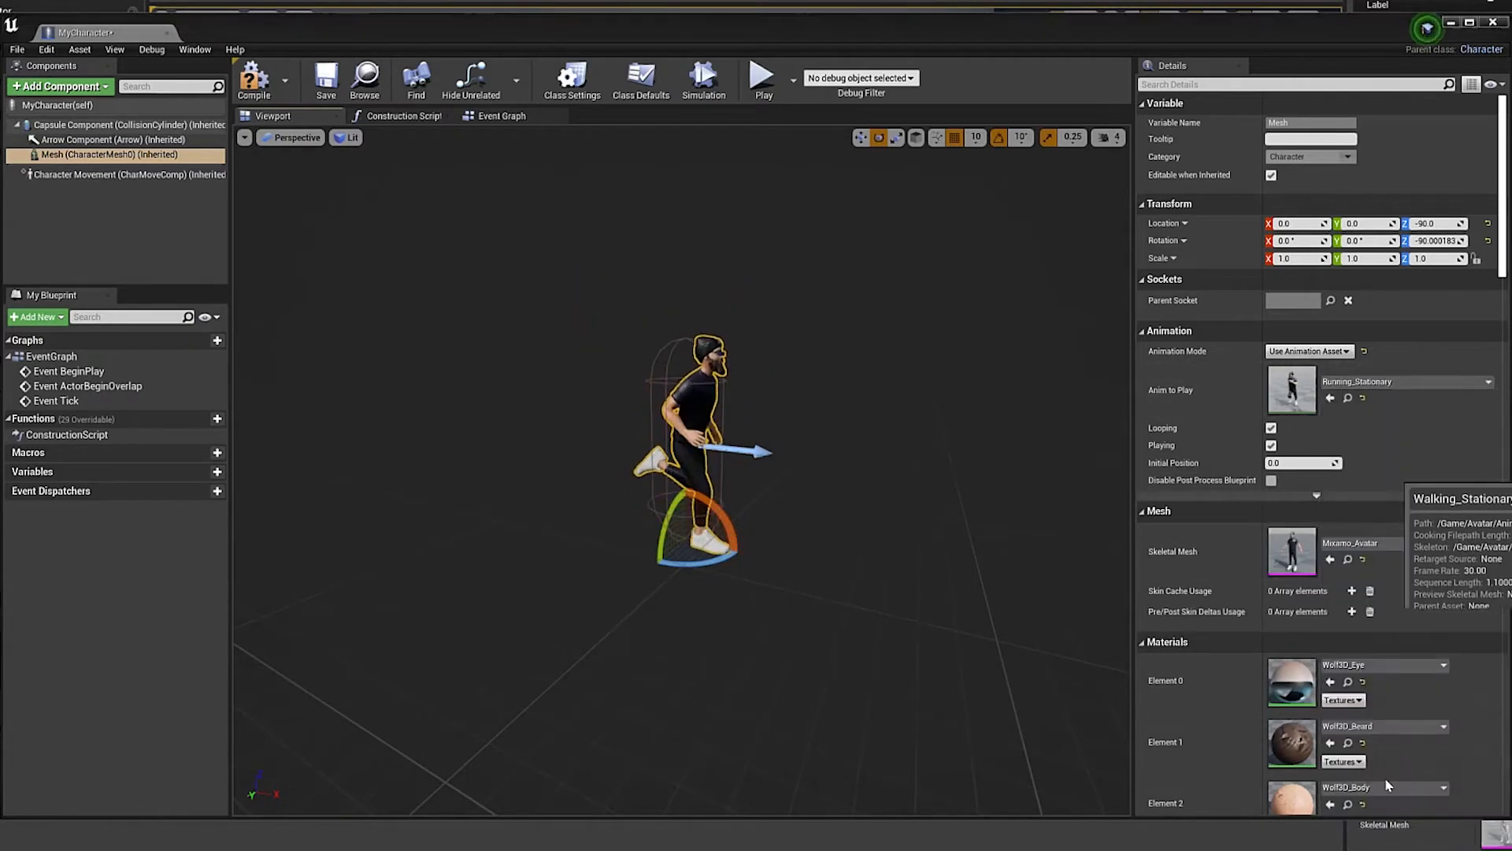
{"action": "left_click", "coordinate": [1377, 381]}
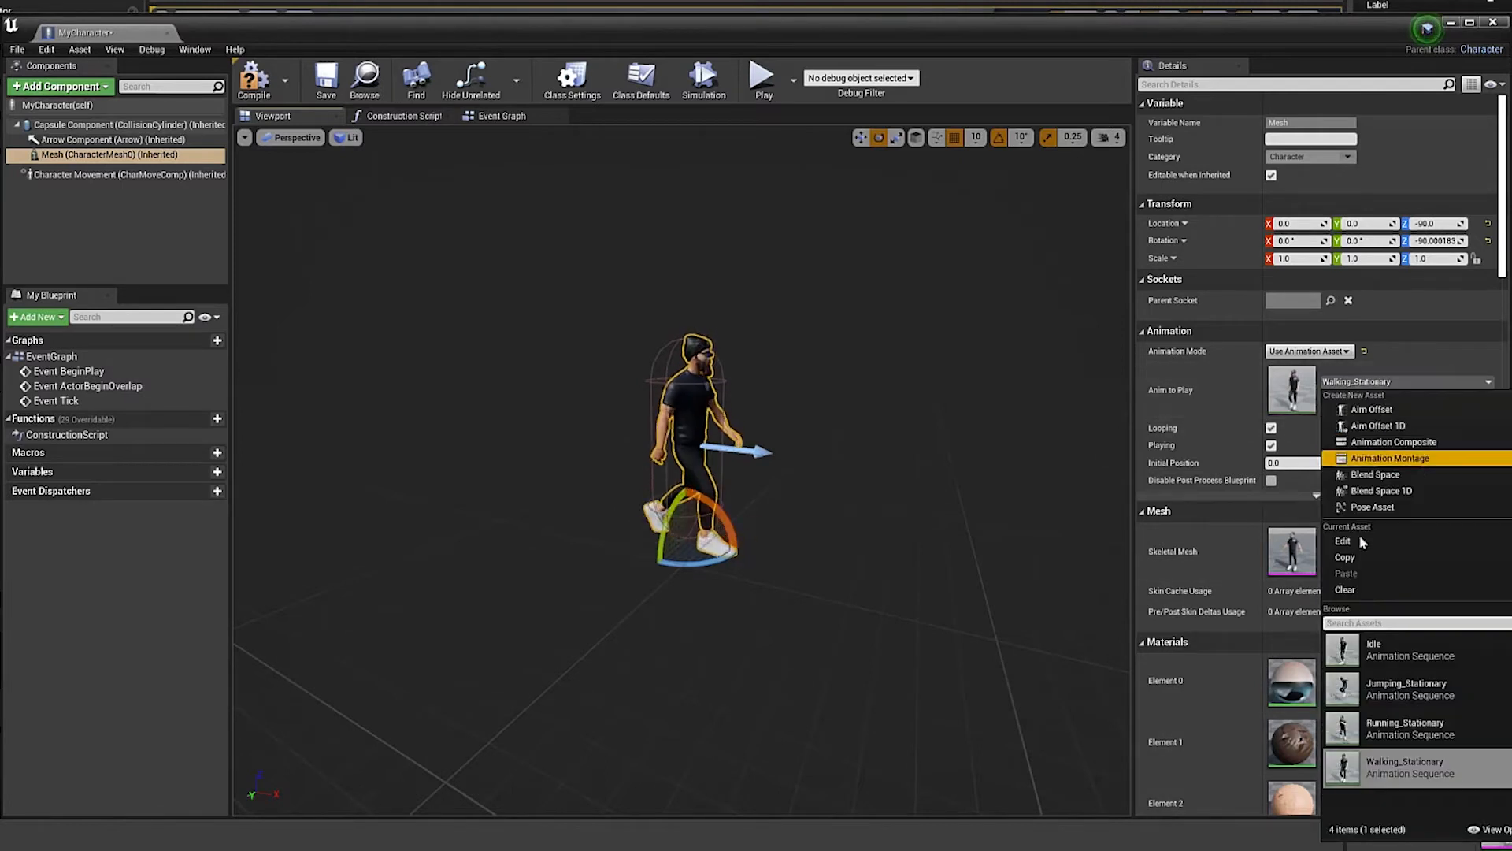
{"action": "left_click", "coordinate": [1373, 654]}
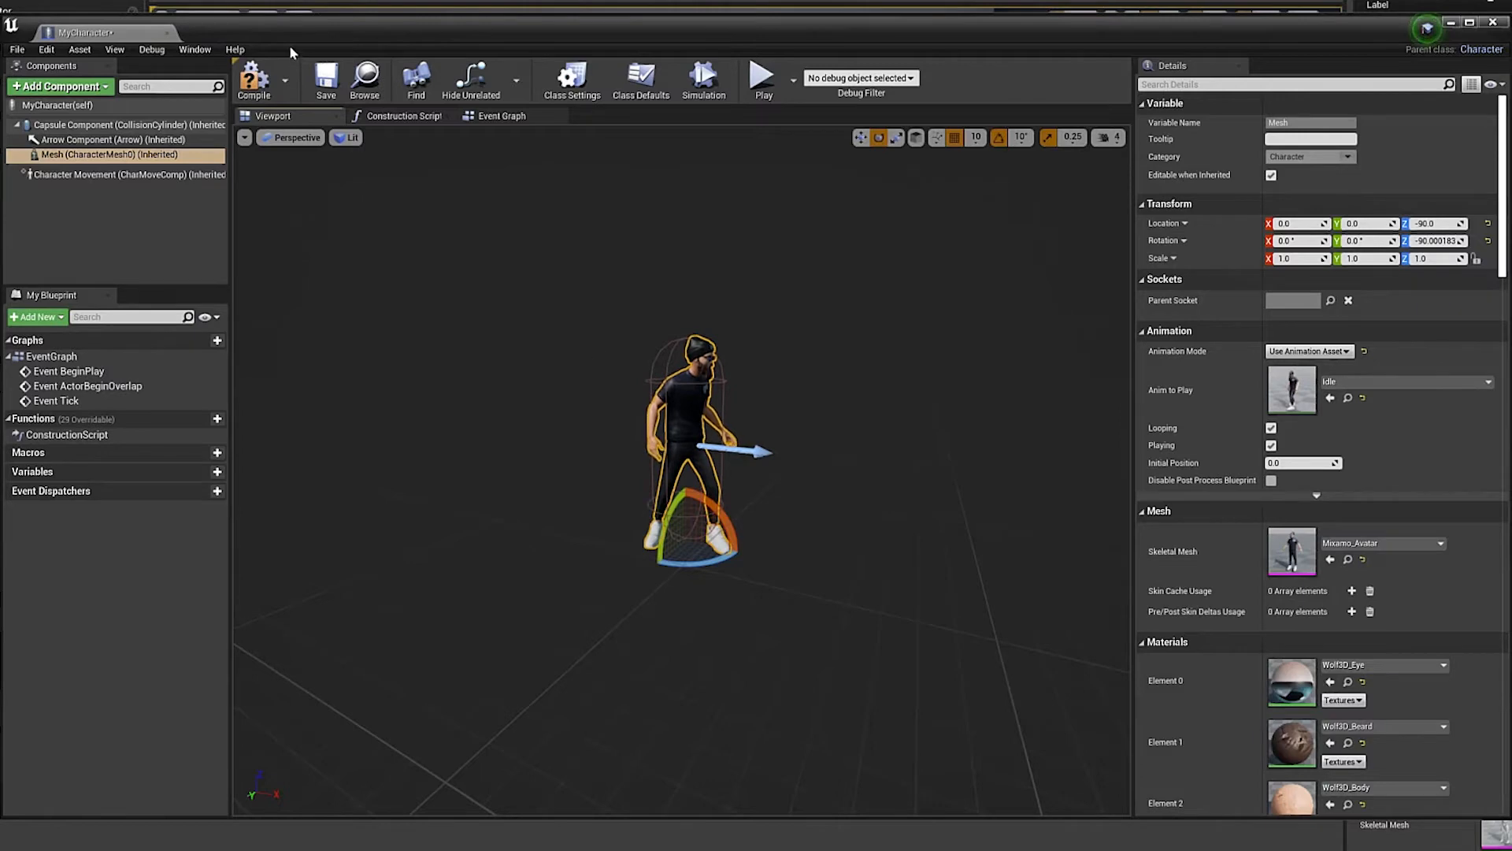
Compile the MyCharacter blueprint and dock its editor window as a tab beside the level editor.
{"action": "left_click", "coordinate": [255, 78]}
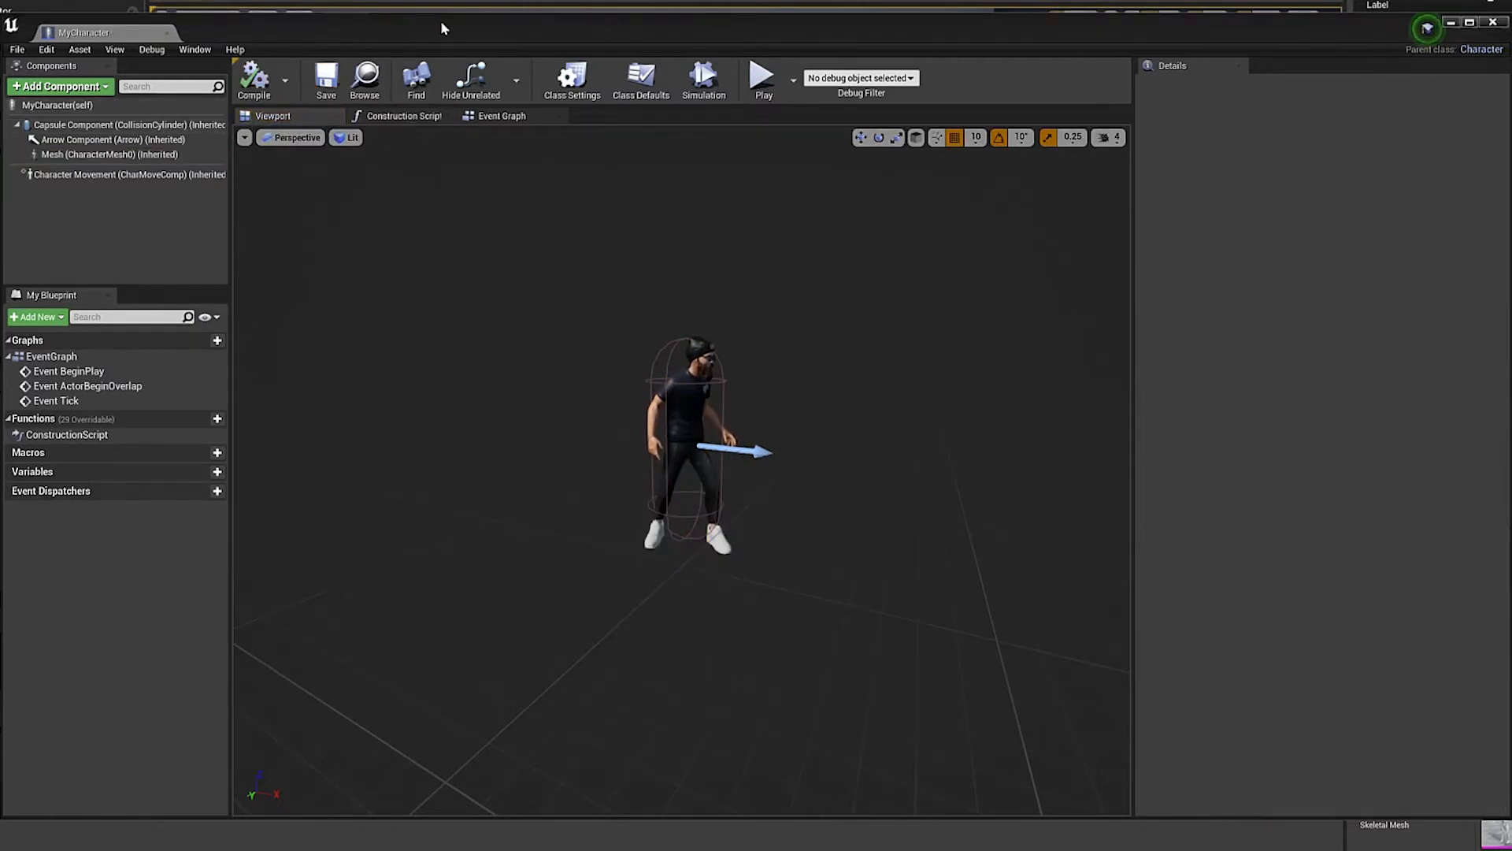
{"action": "left_click_drag", "start_coordinate": [441, 27], "coordinate": [632, 32]}
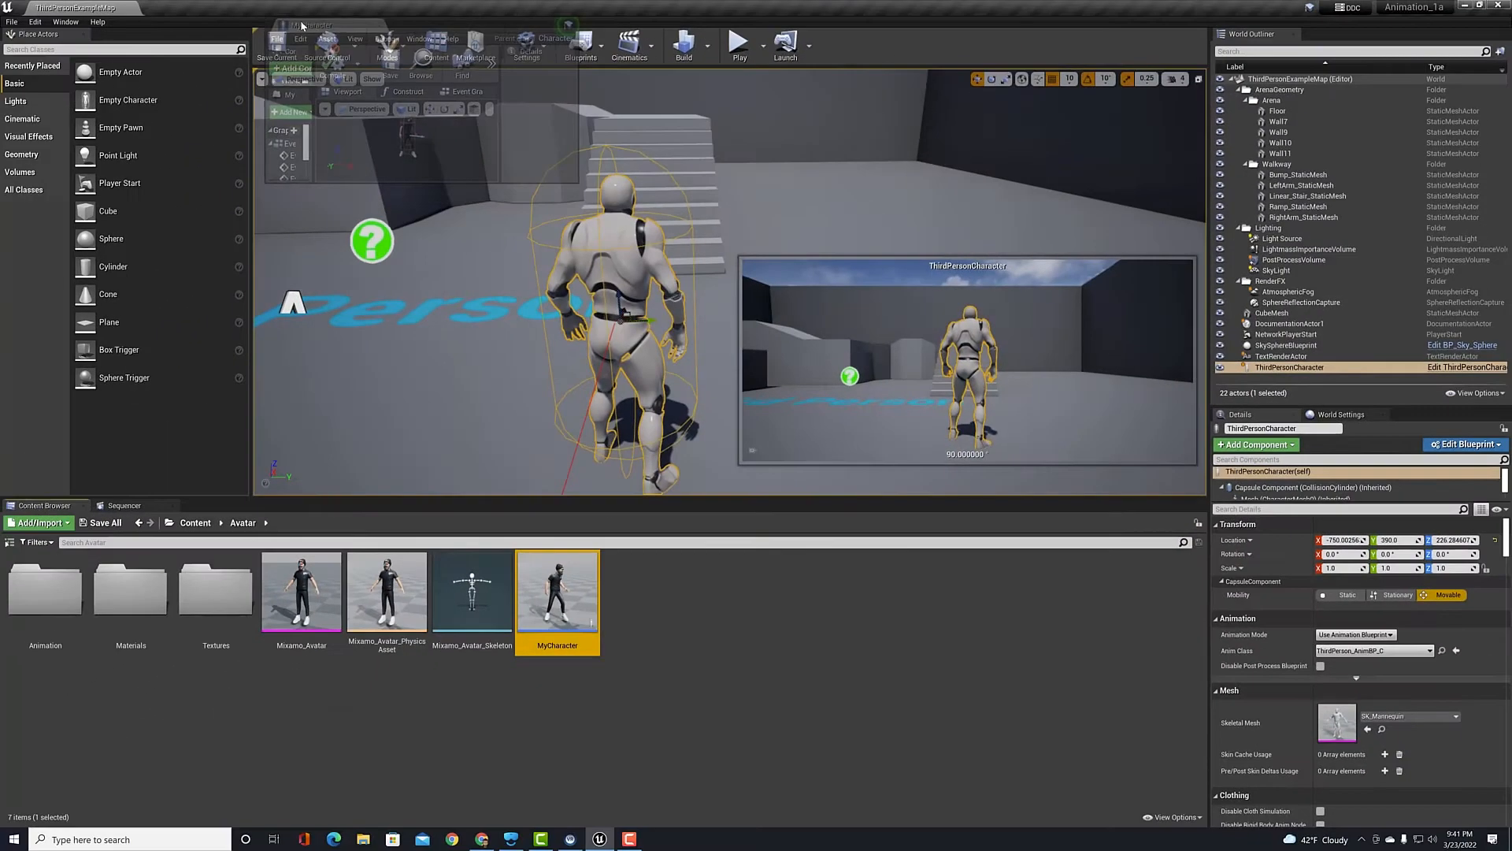
{"action": "left_click", "coordinate": [228, 7]}
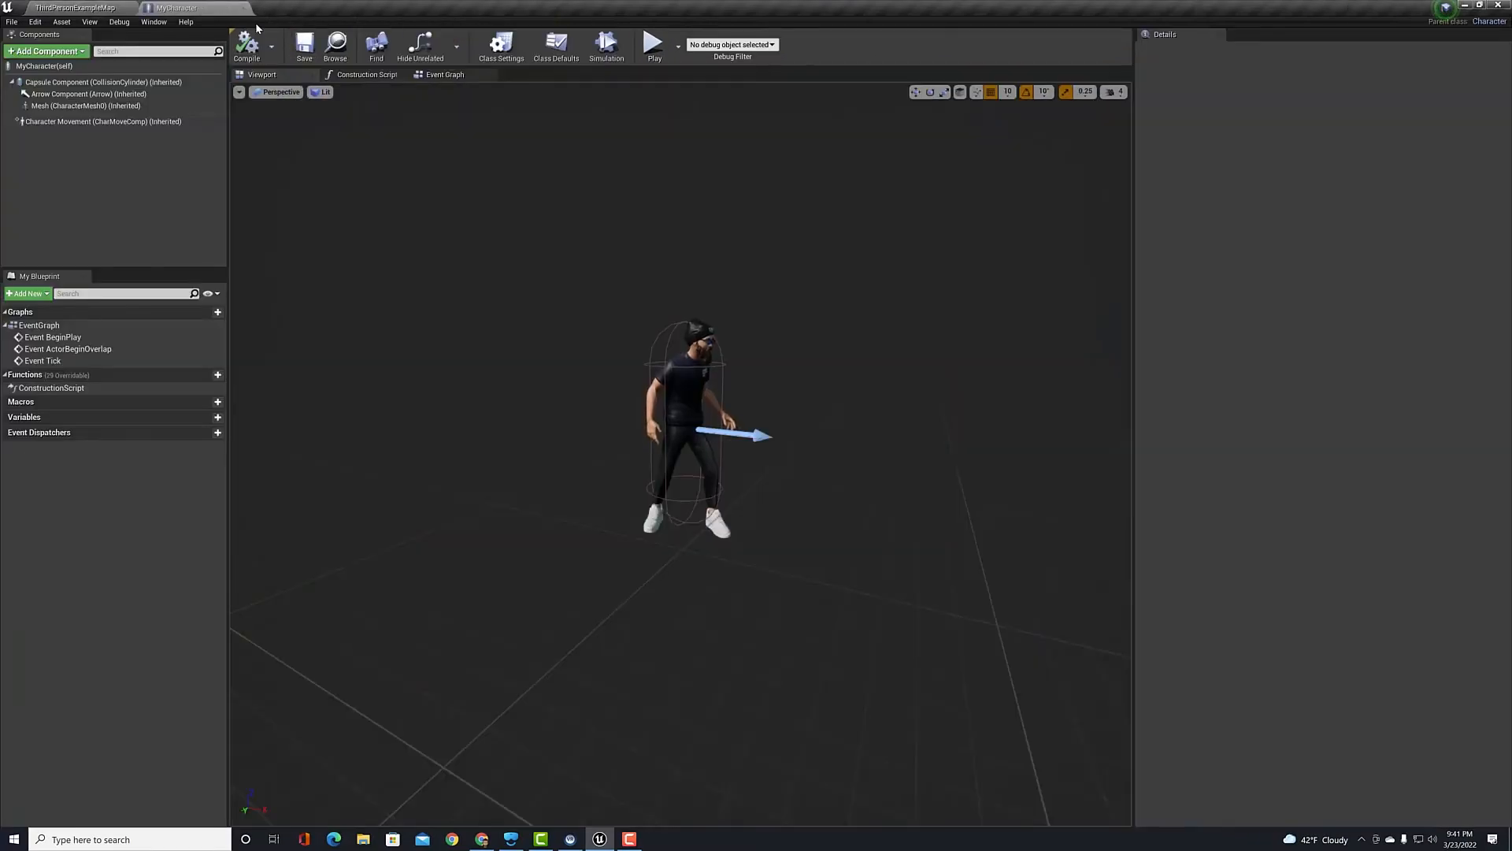
Return to the ThirdPersonExampleMap level and delete the ThirdPersonCharacter and NetworkPlayerStart actors.
{"action": "left_click", "coordinate": [75, 8]}
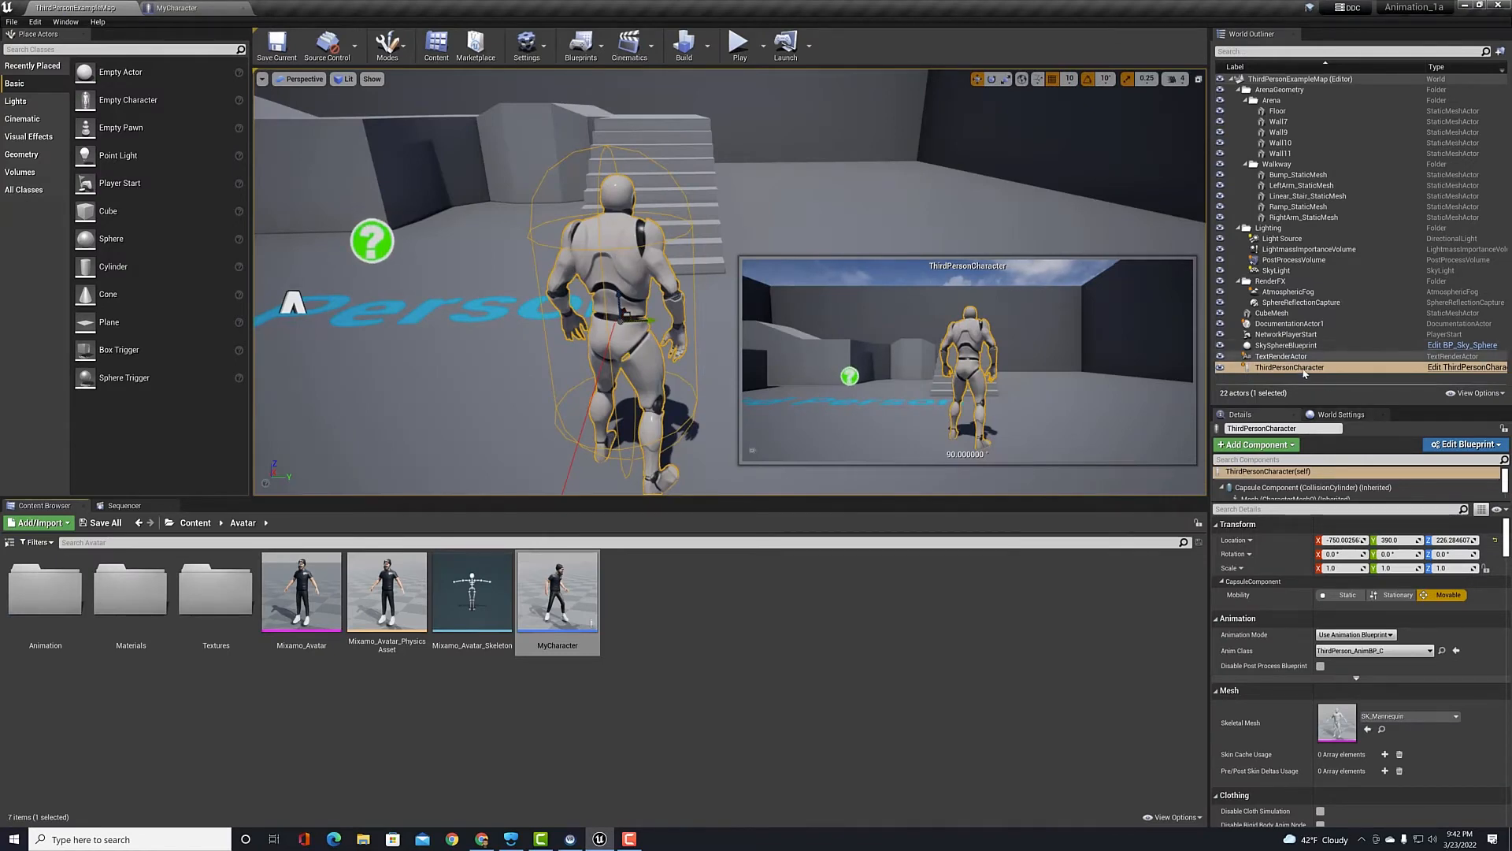
{"action": "left_click", "coordinate": [1305, 369]}
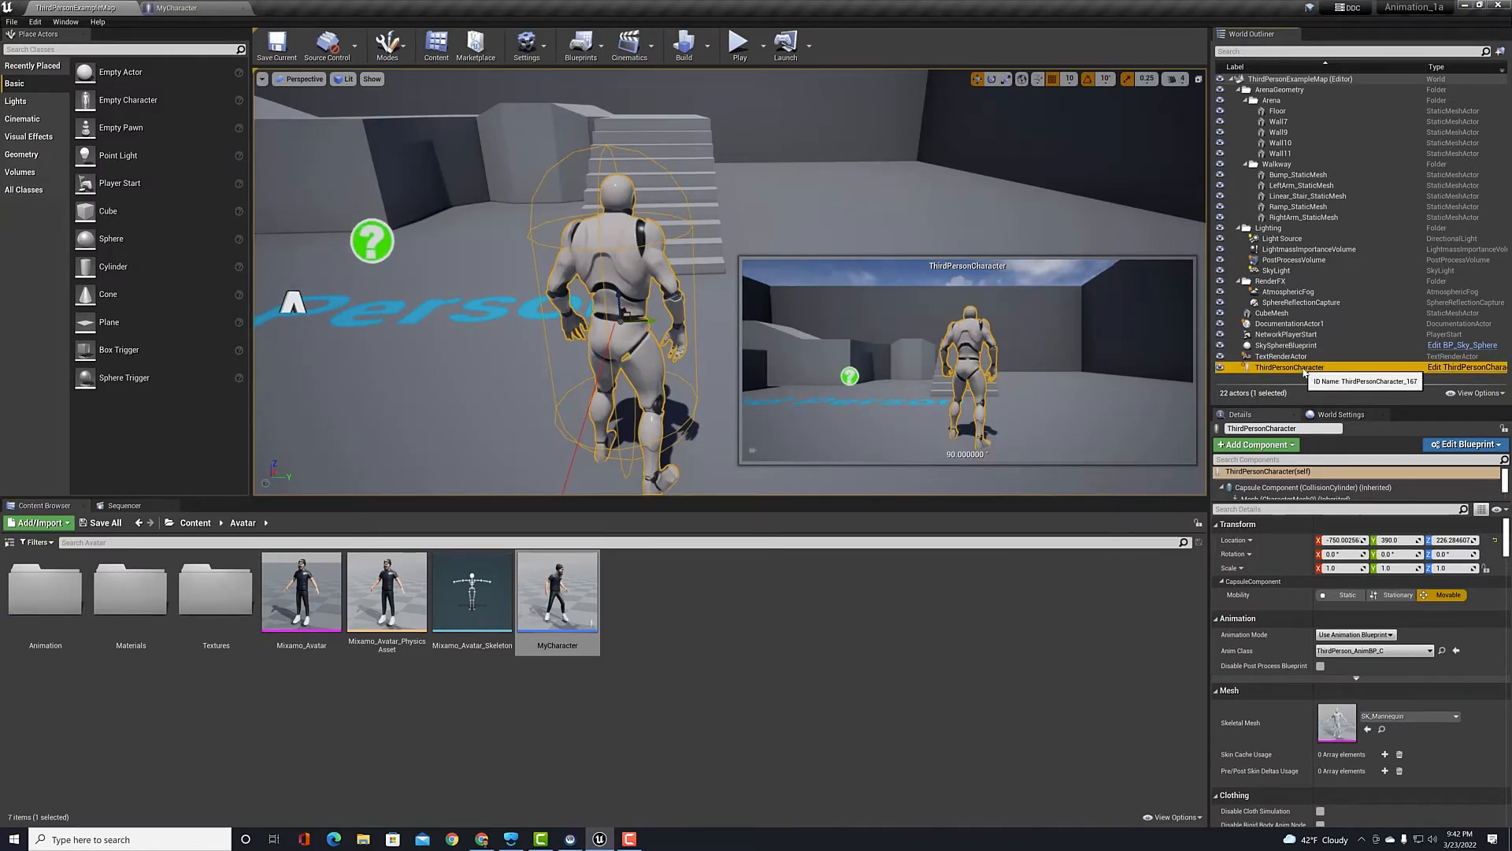
{"action": "key", "text": "Delete"}
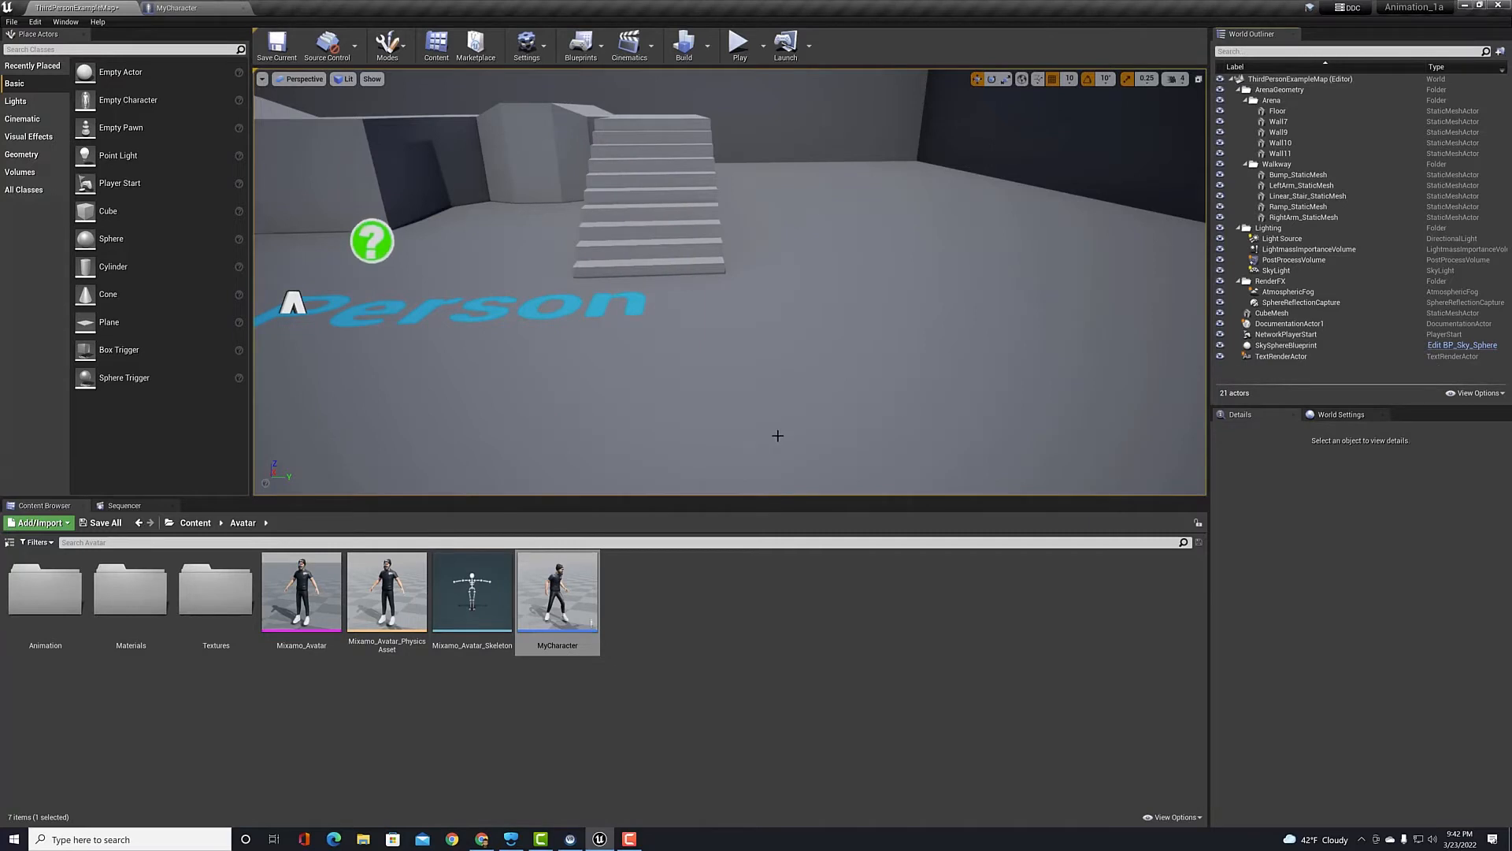
{"action": "left_click", "coordinate": [1279, 337]}
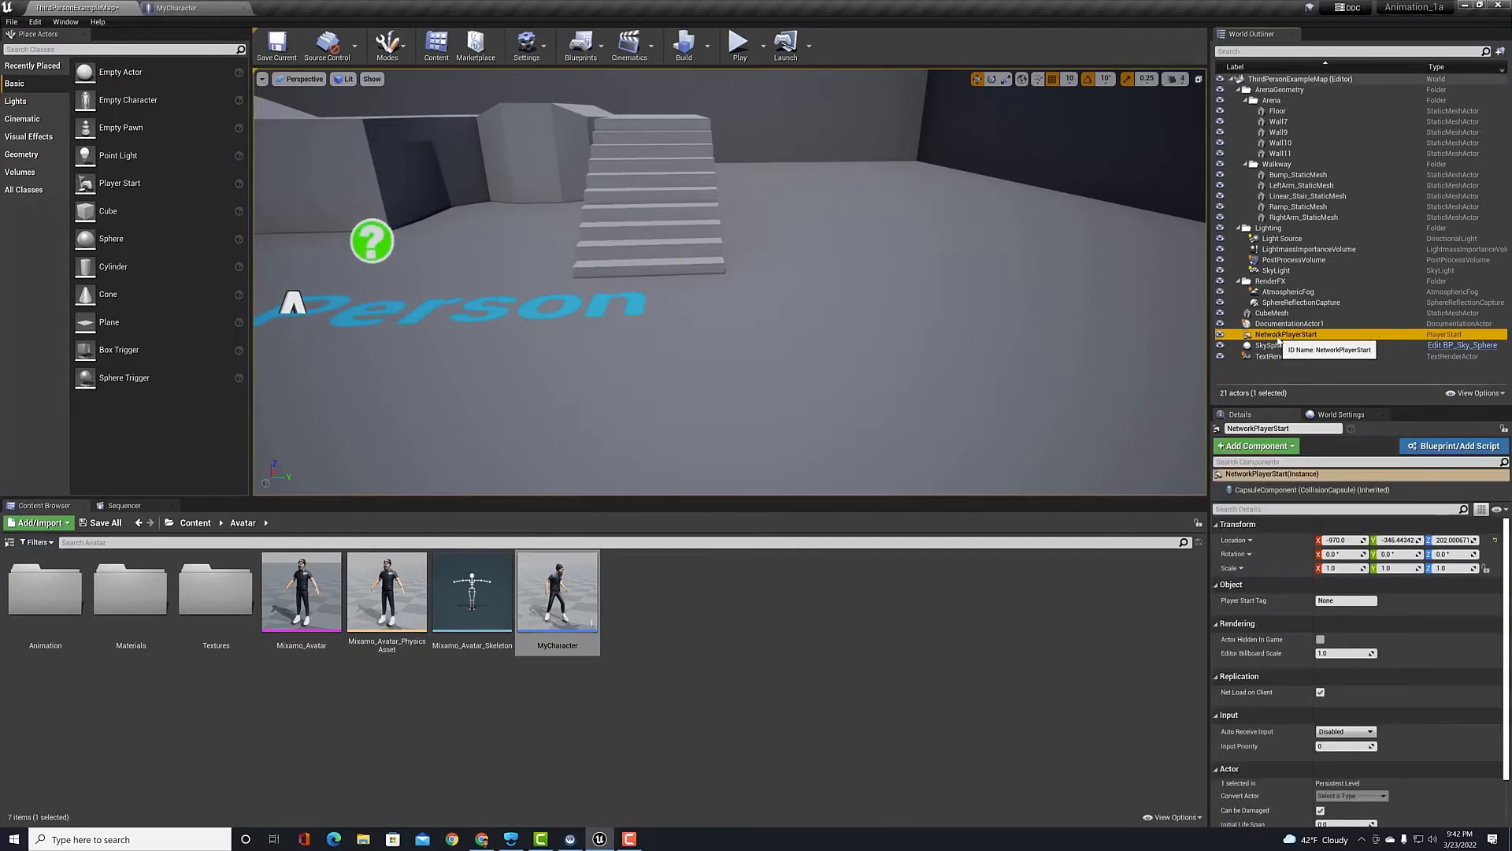
{"action": "key", "text": "Delete"}
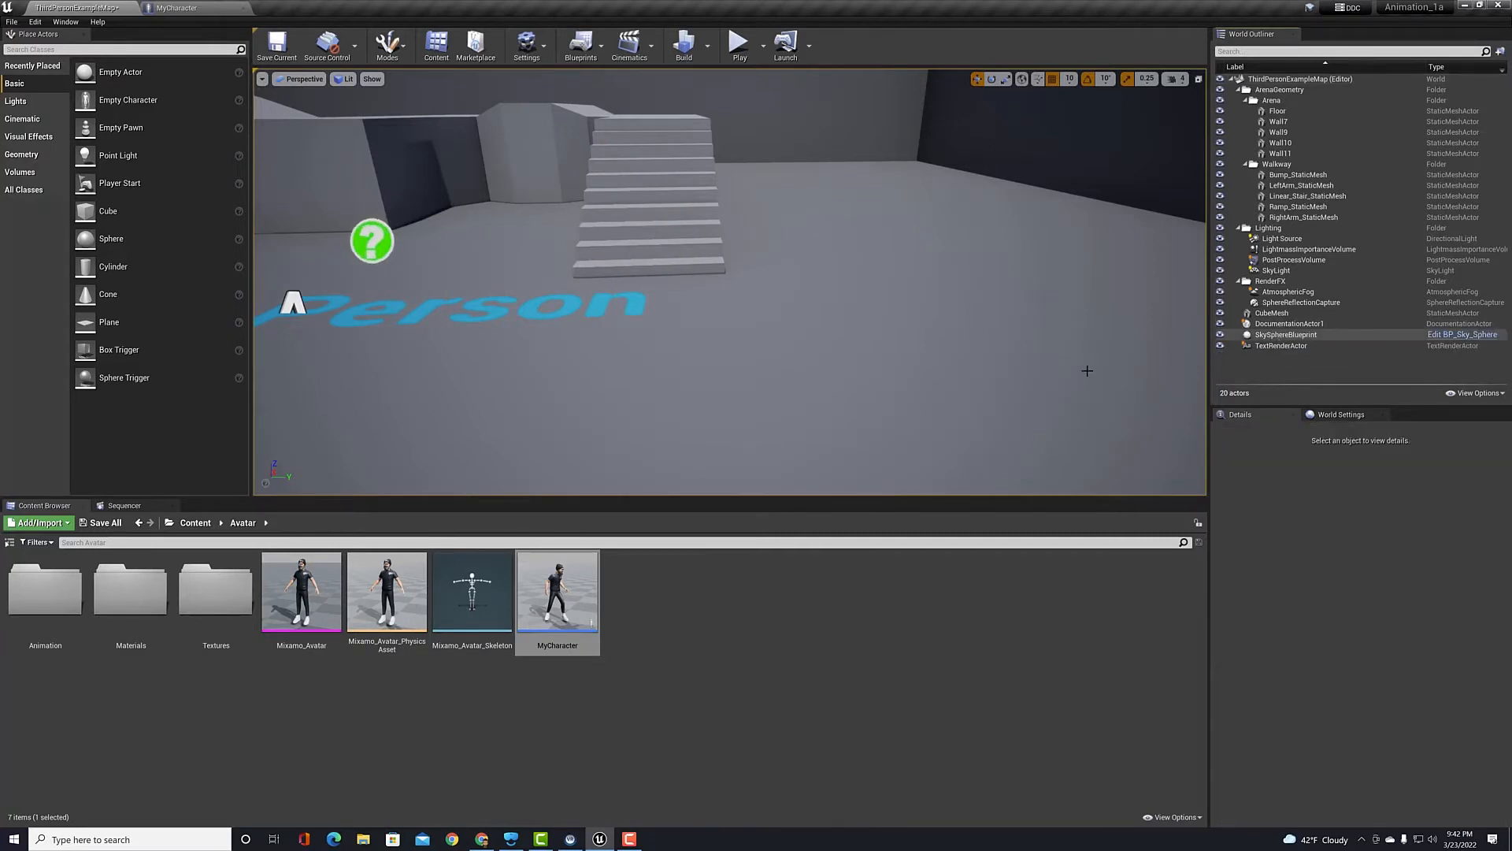
Place the MyCharacter blueprint in the level on the open floor in front of the staircase.
{"action": "left_click_drag", "start_coordinate": [558, 583], "coordinate": [642, 411]}
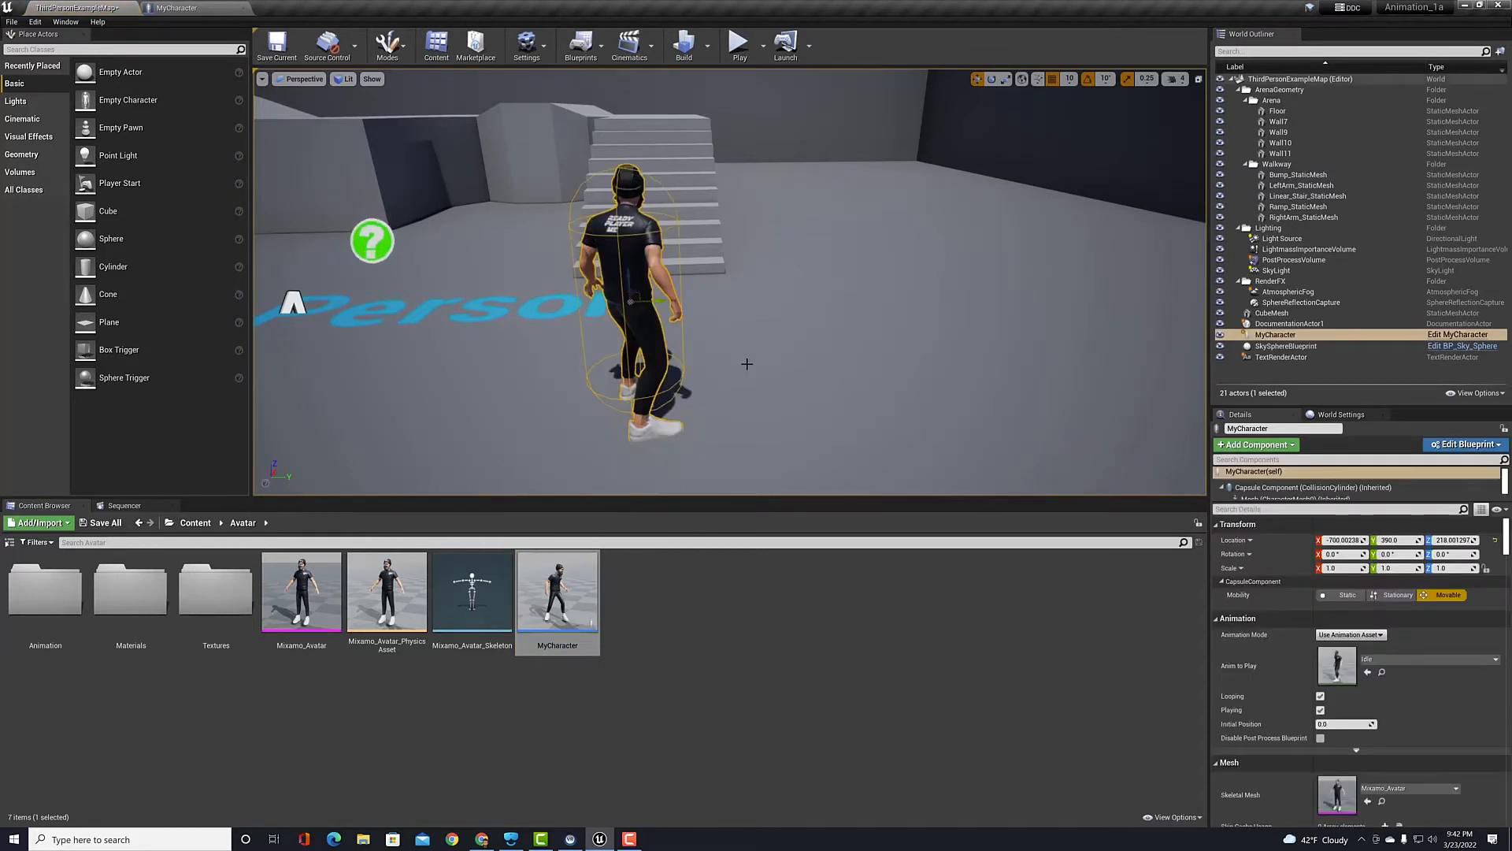
{"action": "scroll", "coordinate": [736, 374], "scroll_direction": "down", "scroll_amount": 2}
{"action": "scroll", "coordinate": [720, 367], "scroll_direction": "up", "scroll_amount": 1}
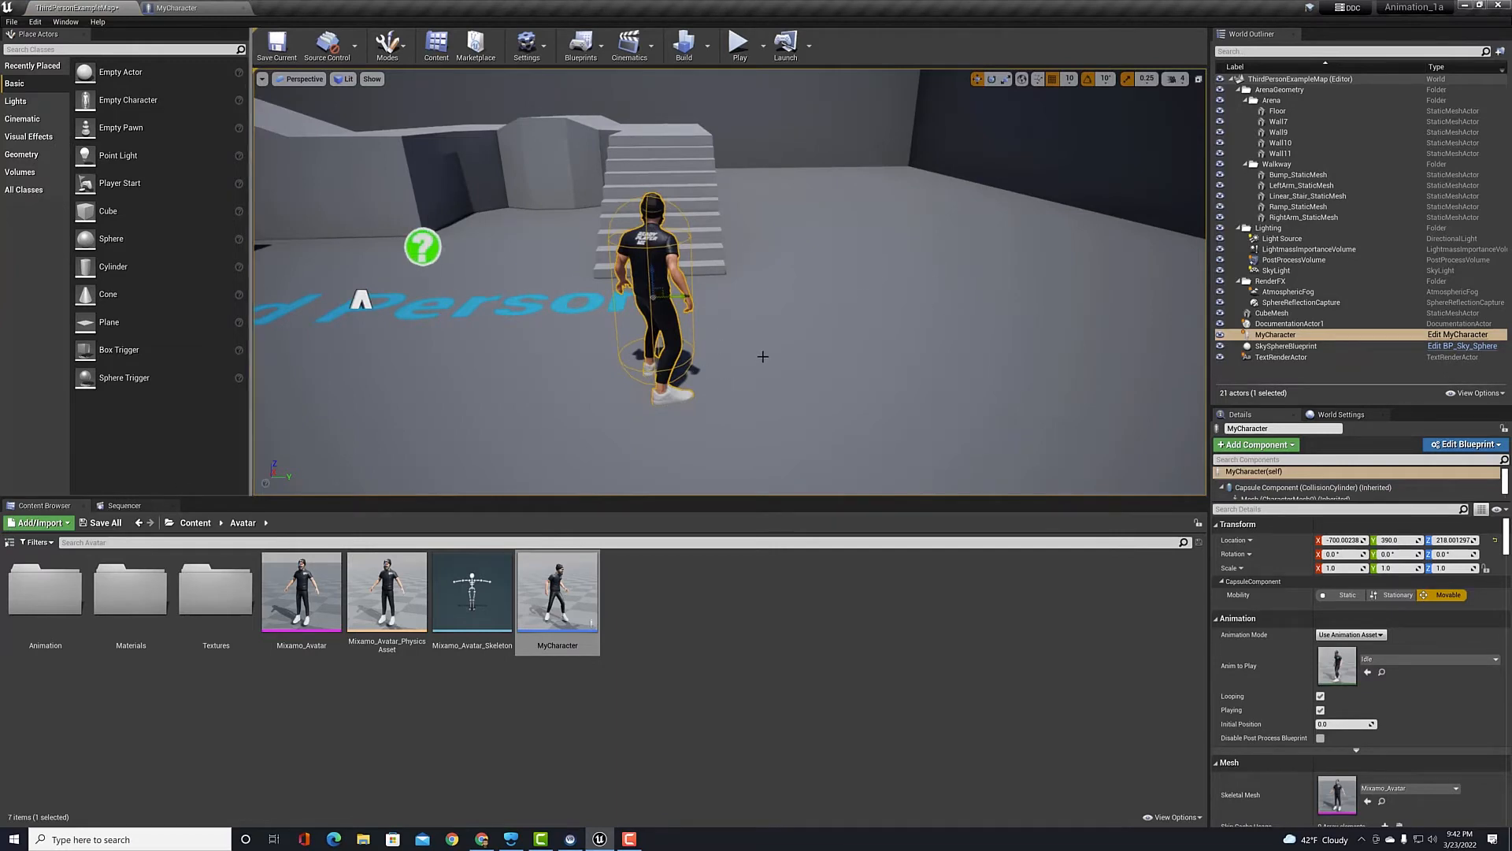
{"action": "left_click", "coordinate": [657, 634]}
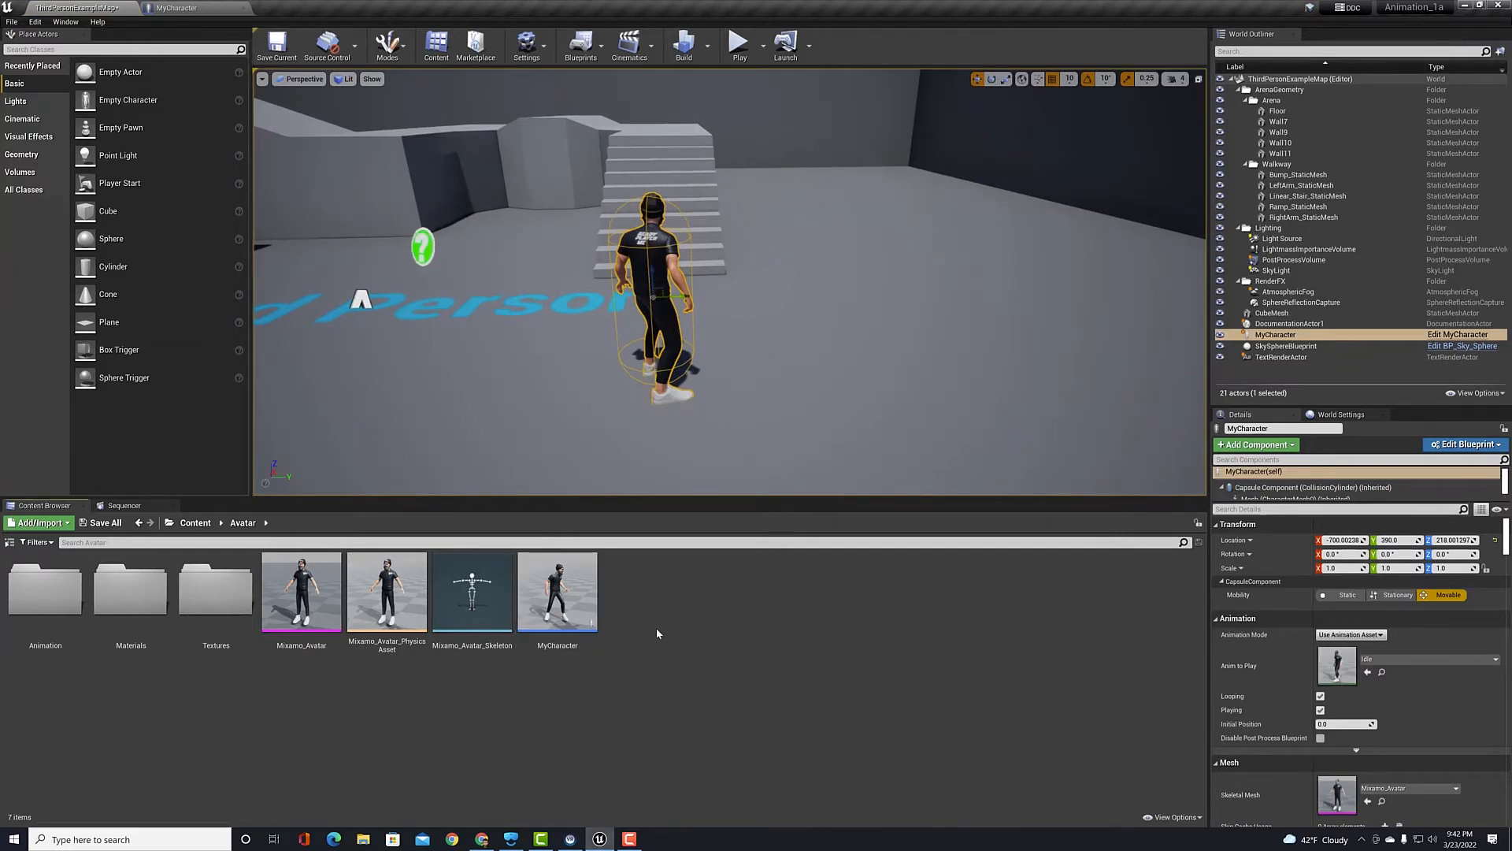
Set the placed MyCharacter's Auto Possess Player option to Player 0 and save the level.
{"action": "left_click", "coordinate": [1307, 335]}
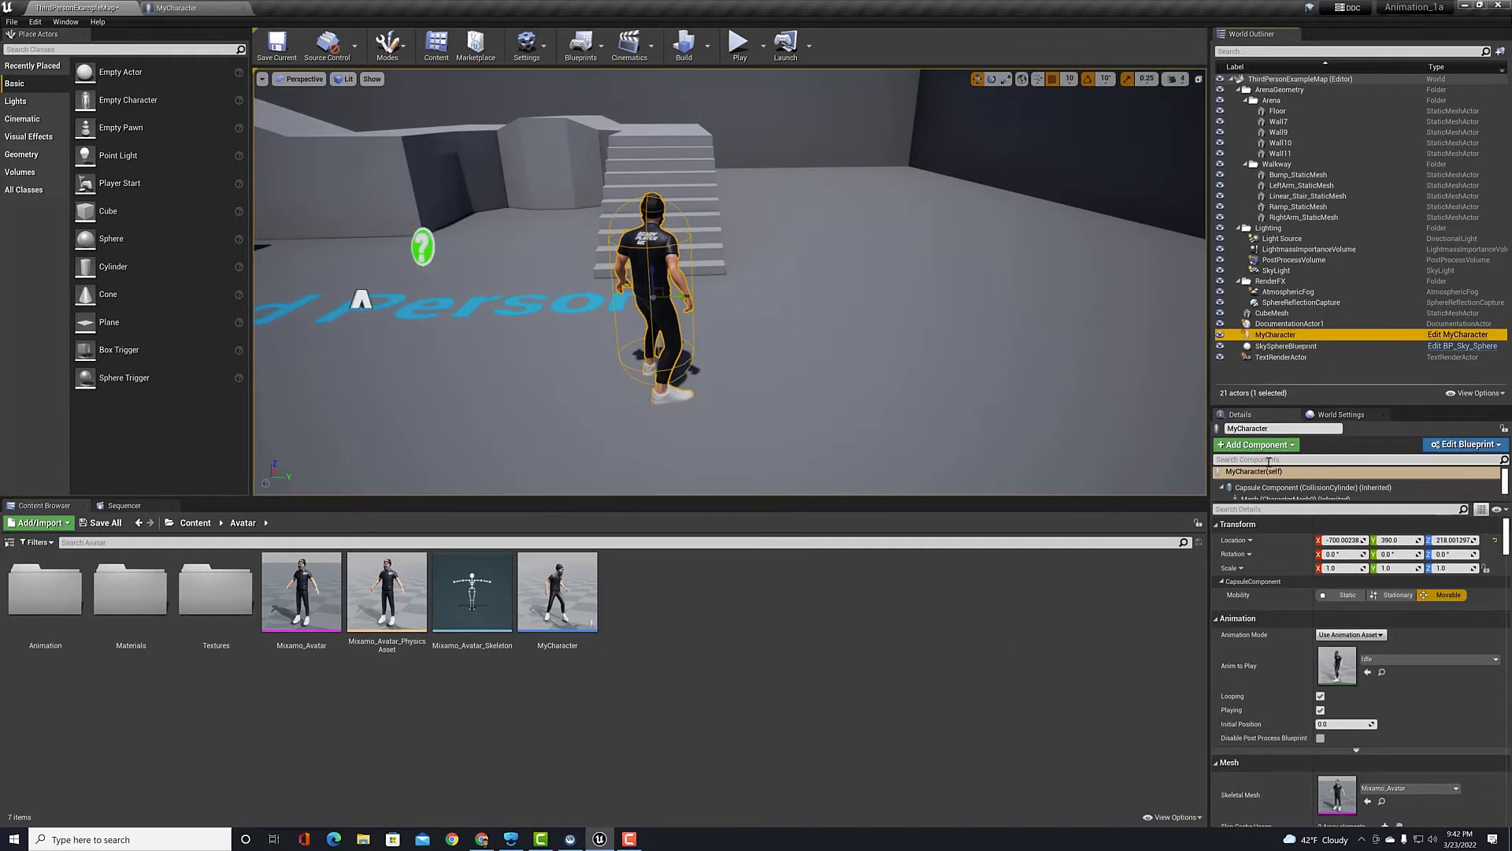
{"action": "left_click", "coordinate": [1245, 508]}
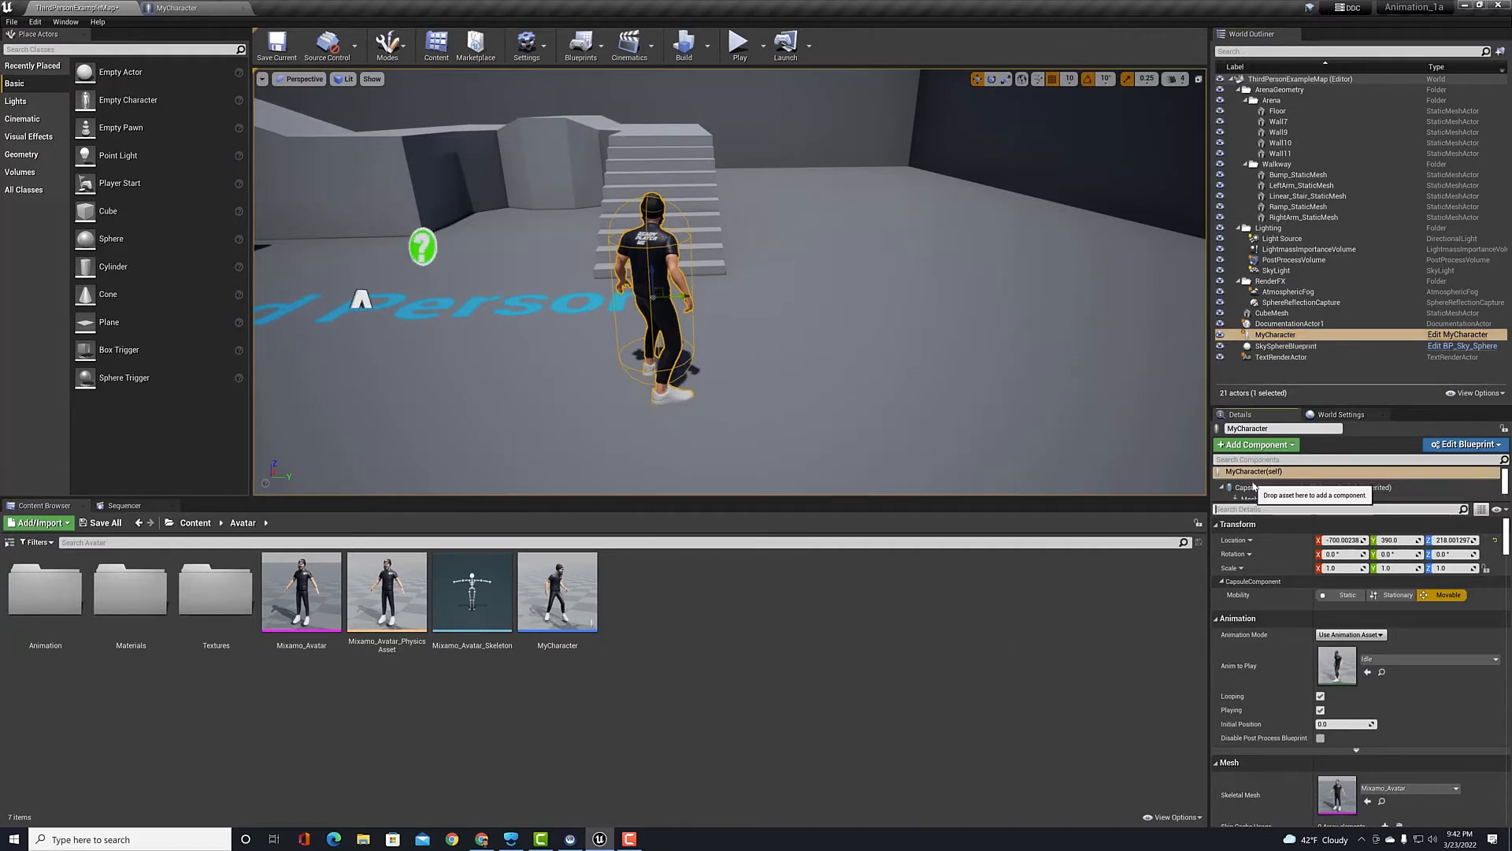
{"action": "type", "text": "Pawn"}
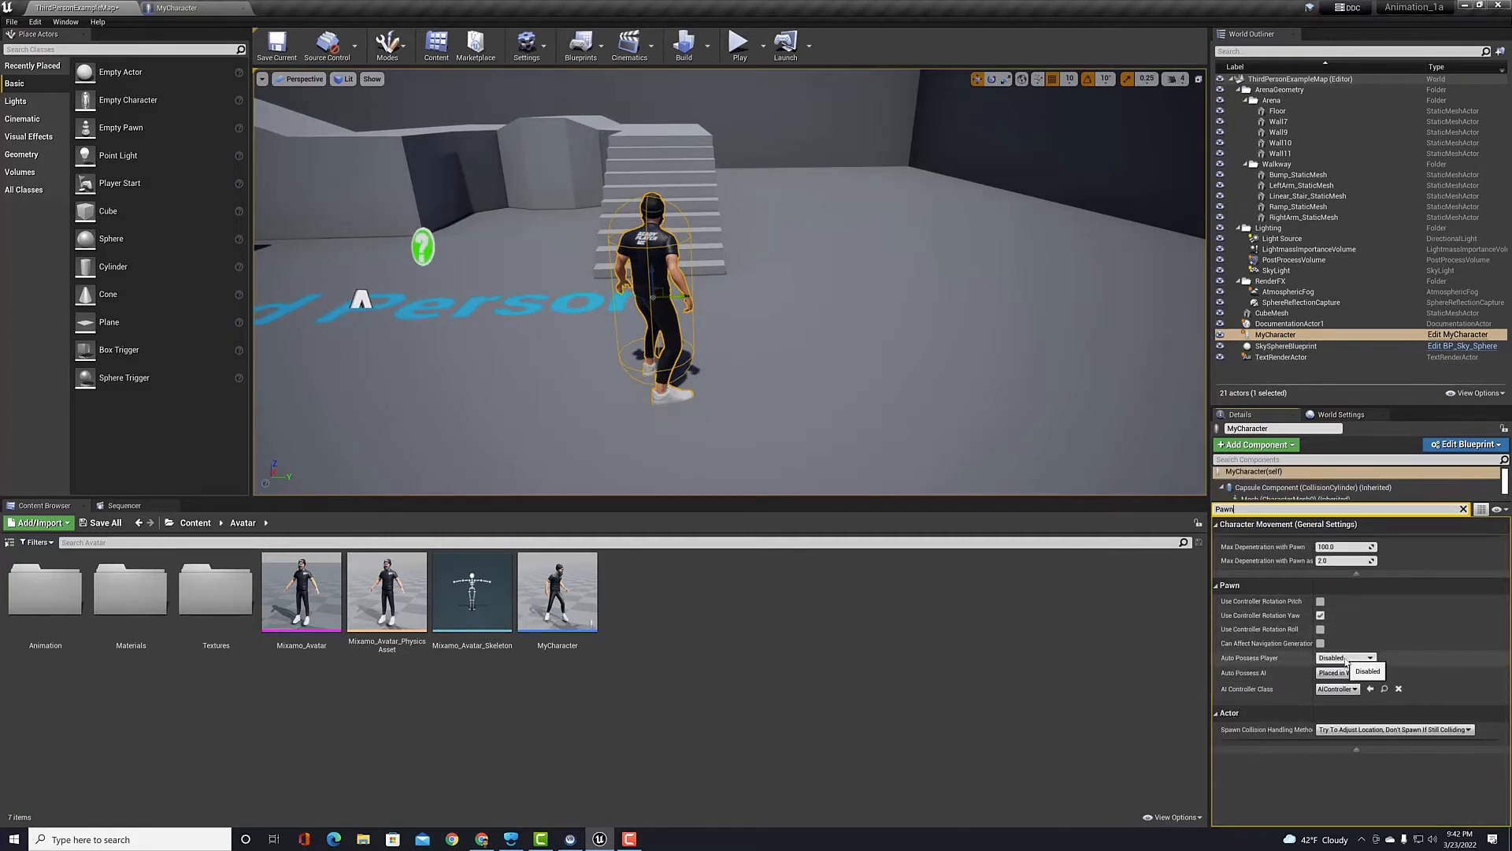
{"action": "left_click", "coordinate": [1343, 657]}
{"action": "left_click", "coordinate": [1333, 676]}
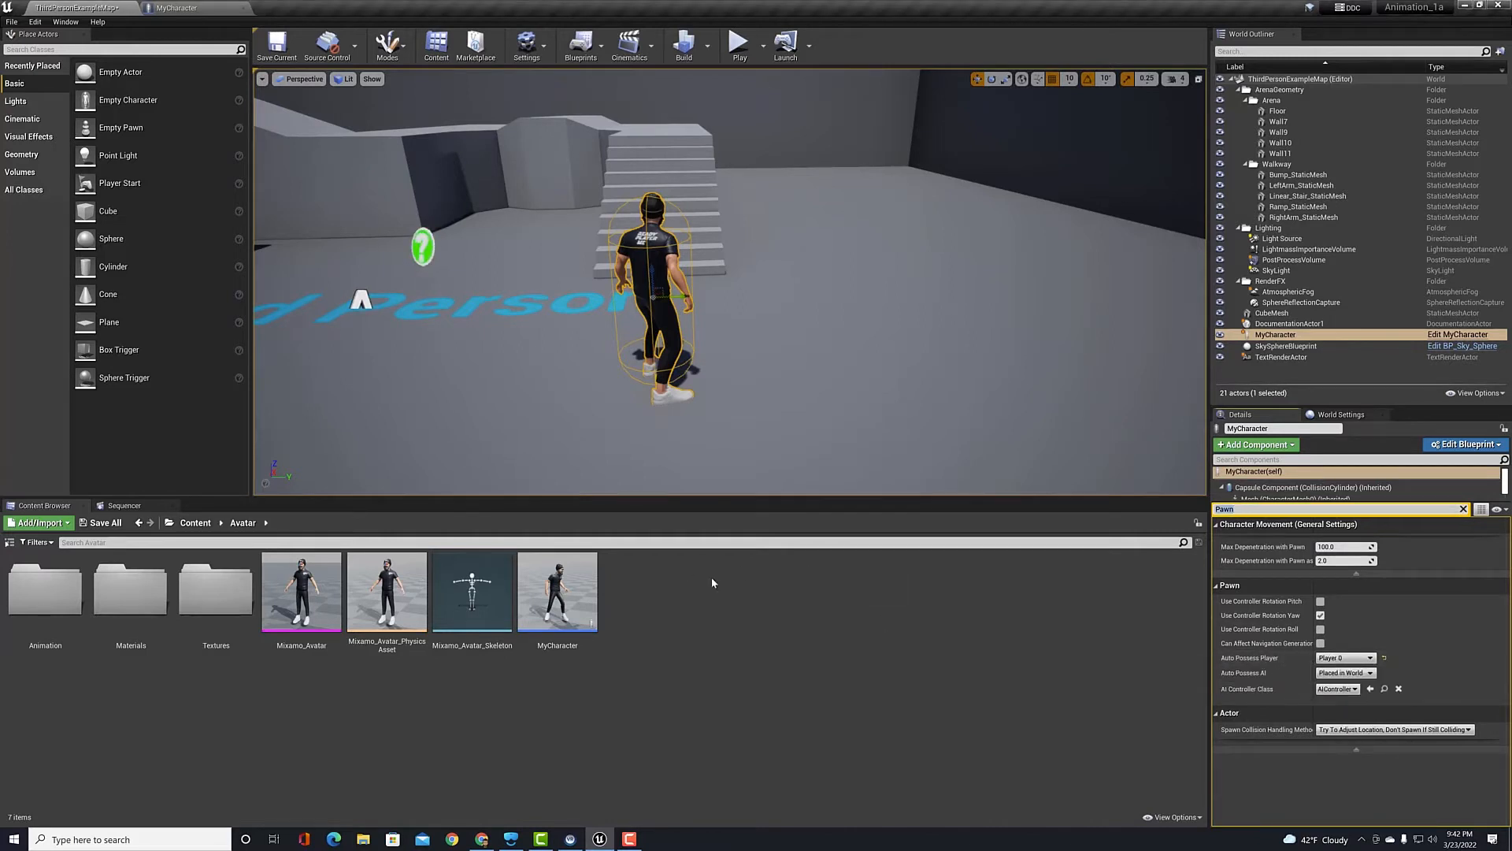
{"action": "left_click", "coordinate": [277, 45]}
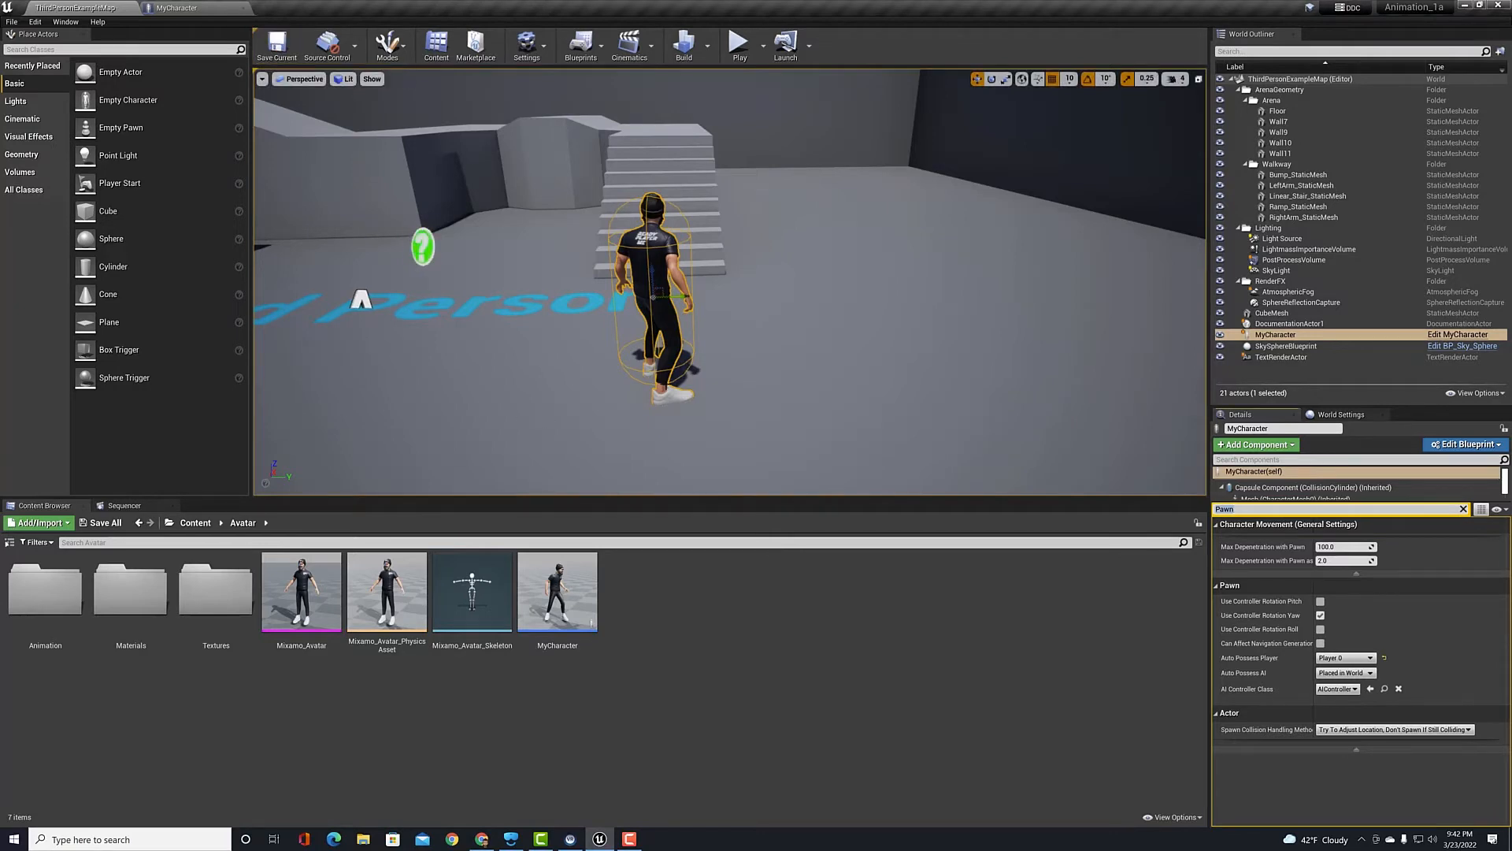
In the MyCharacter blueprint, add a Camera component under the Capsule Component, keeping the name Camera.
{"action": "left_click", "coordinate": [211, 10]}
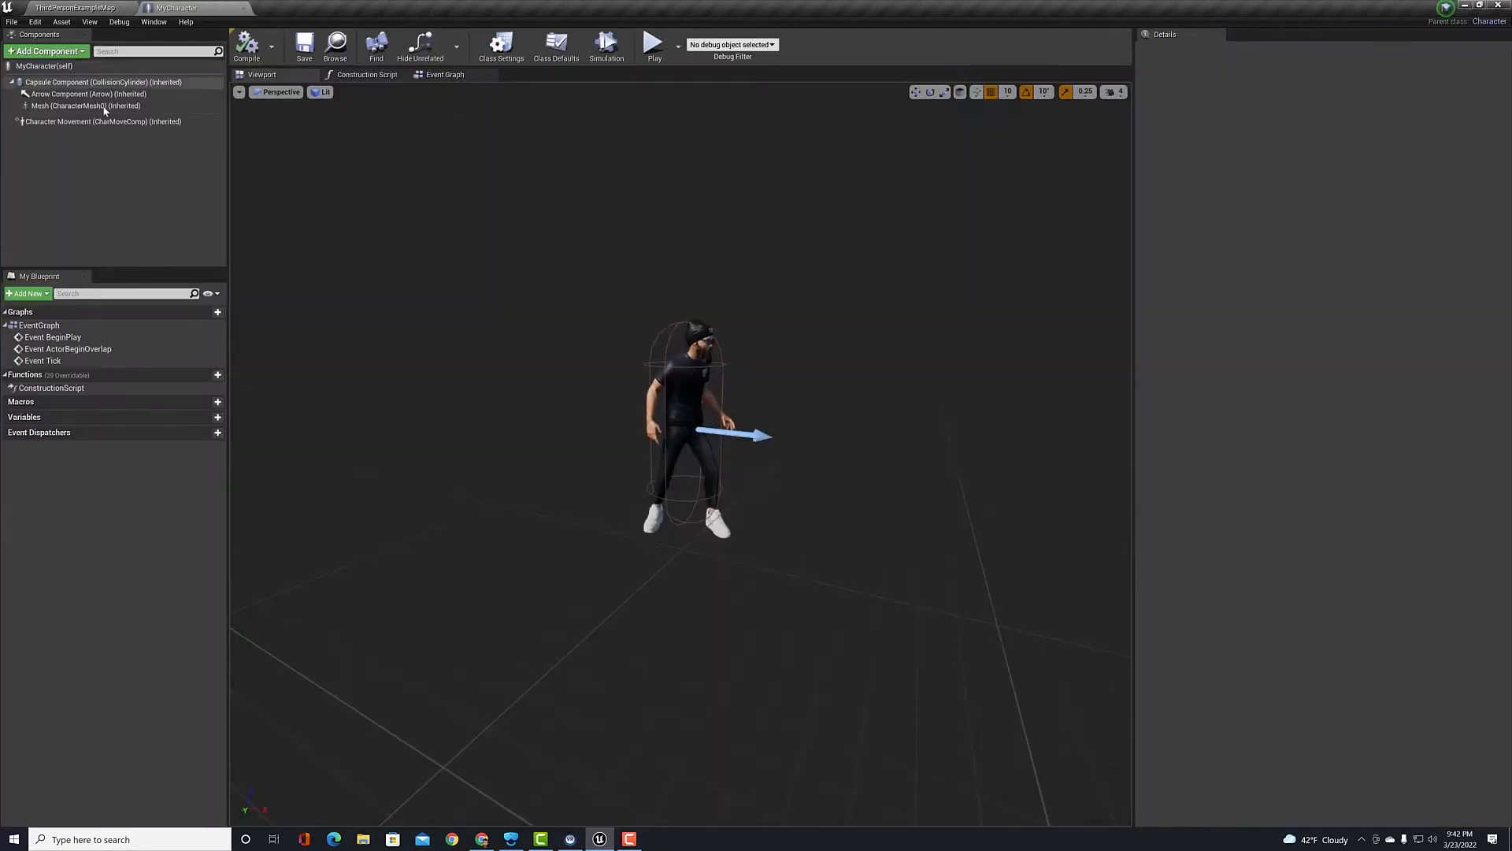
{"action": "left_click", "coordinate": [43, 83]}
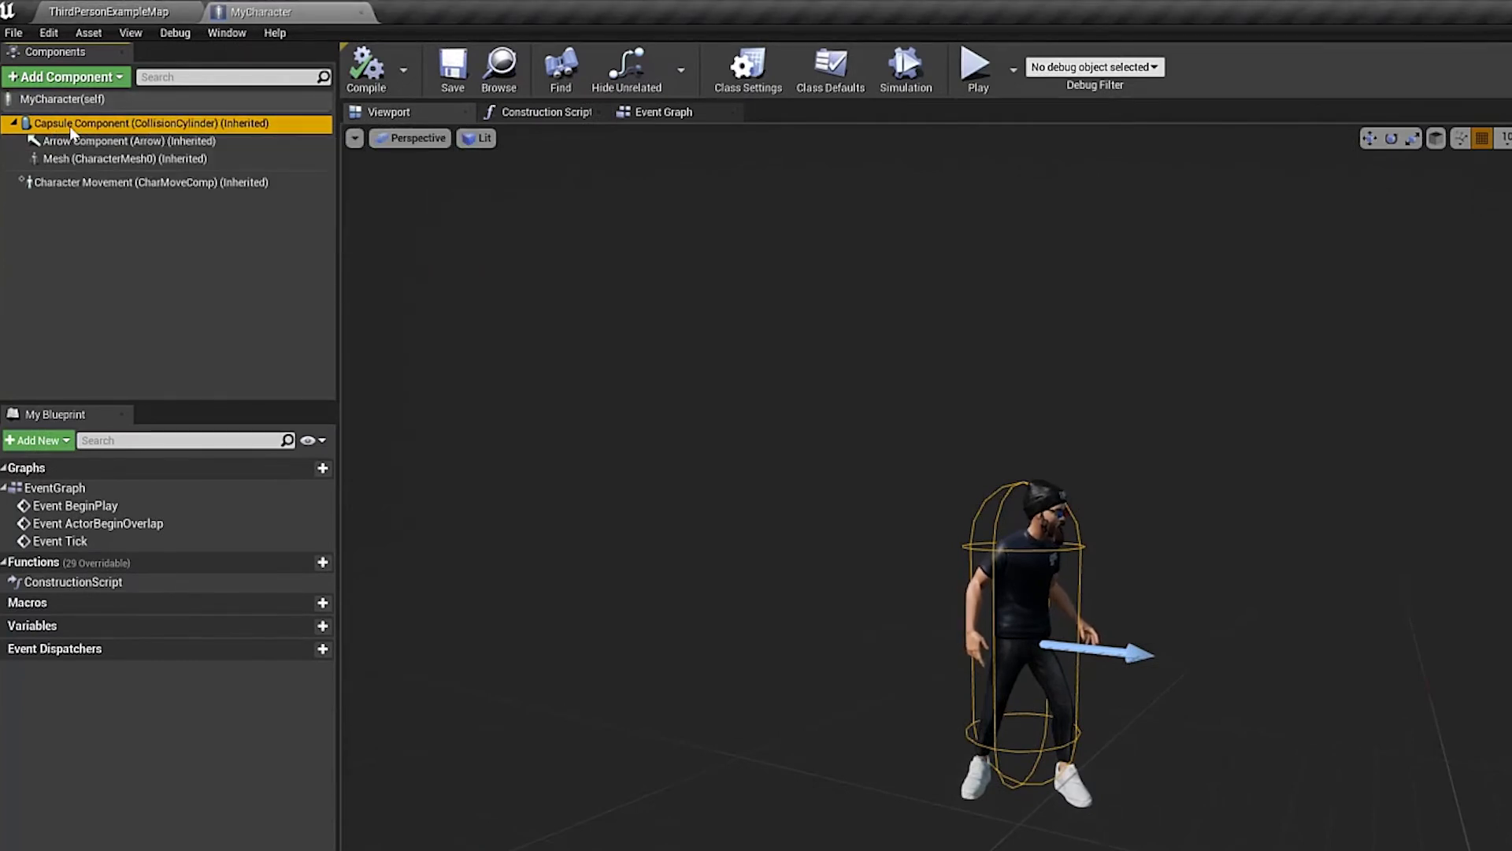
{"action": "left_click", "coordinate": [92, 78]}
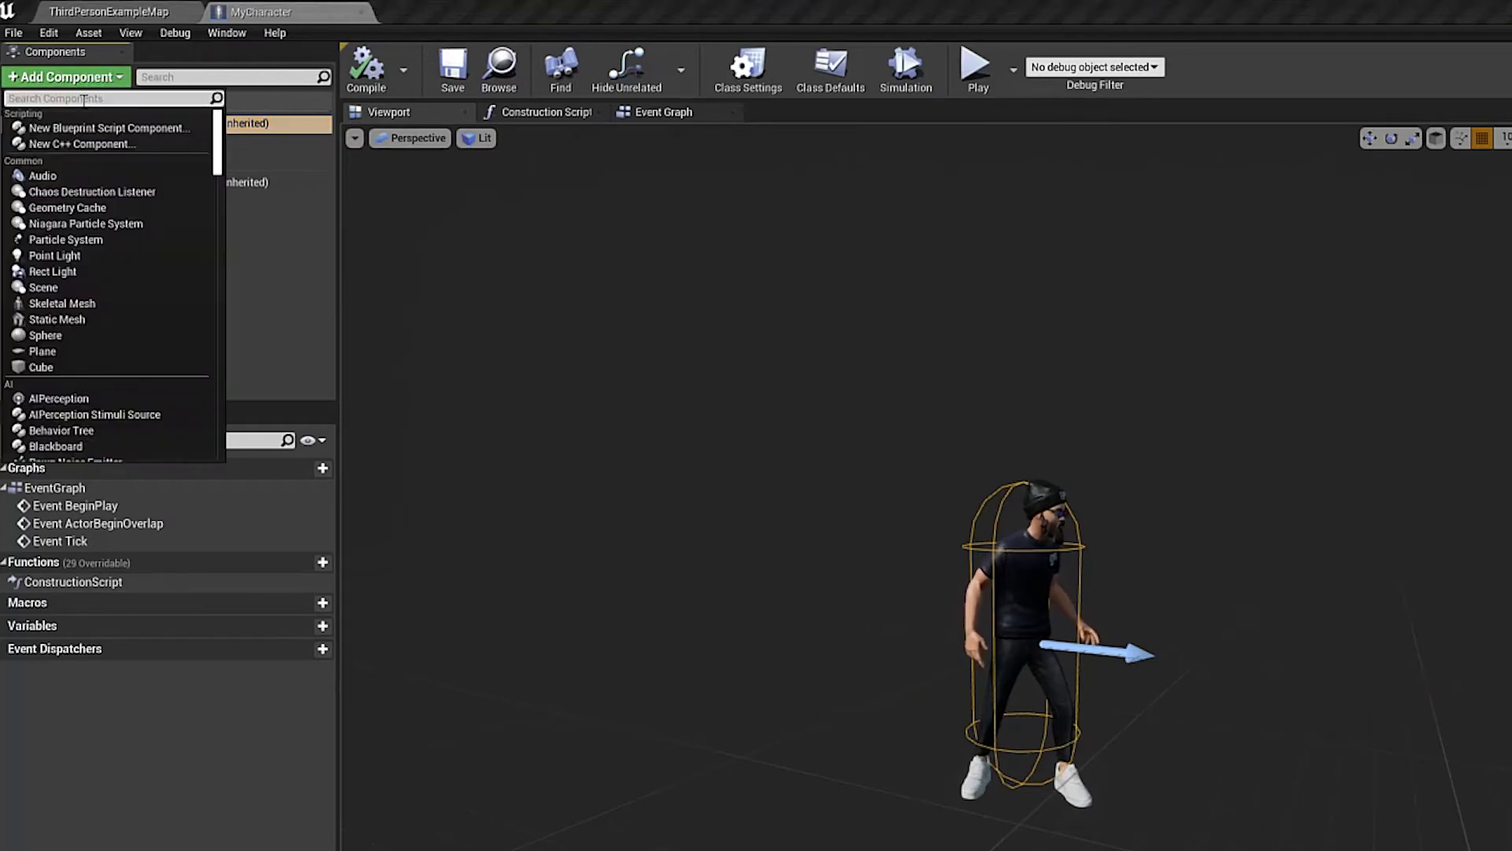
{"action": "type", "text": "Came"}
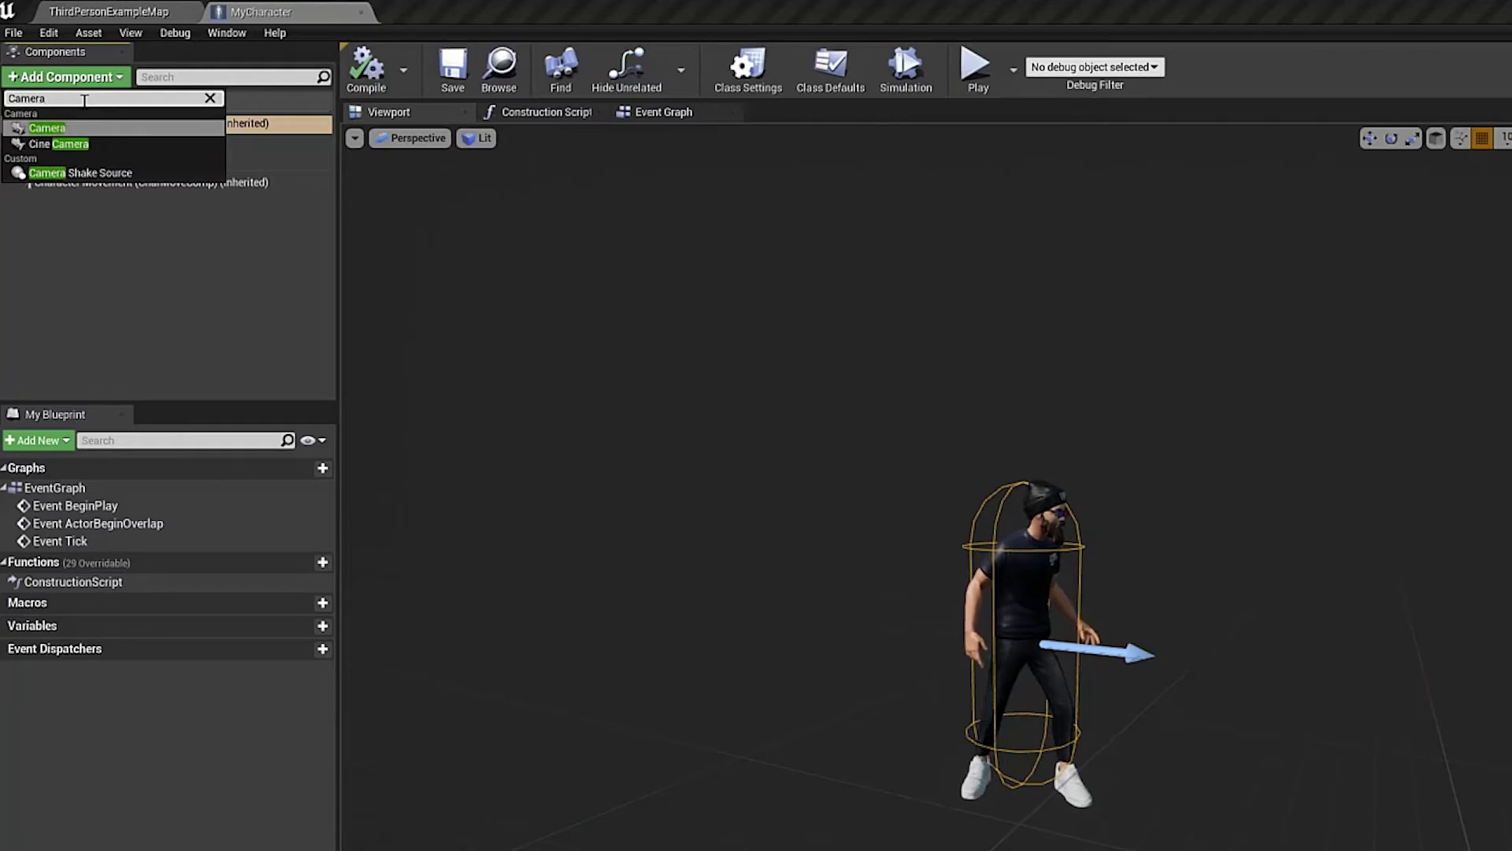
{"action": "type", "text": "ra"}
{"action": "key", "text": "Return"}
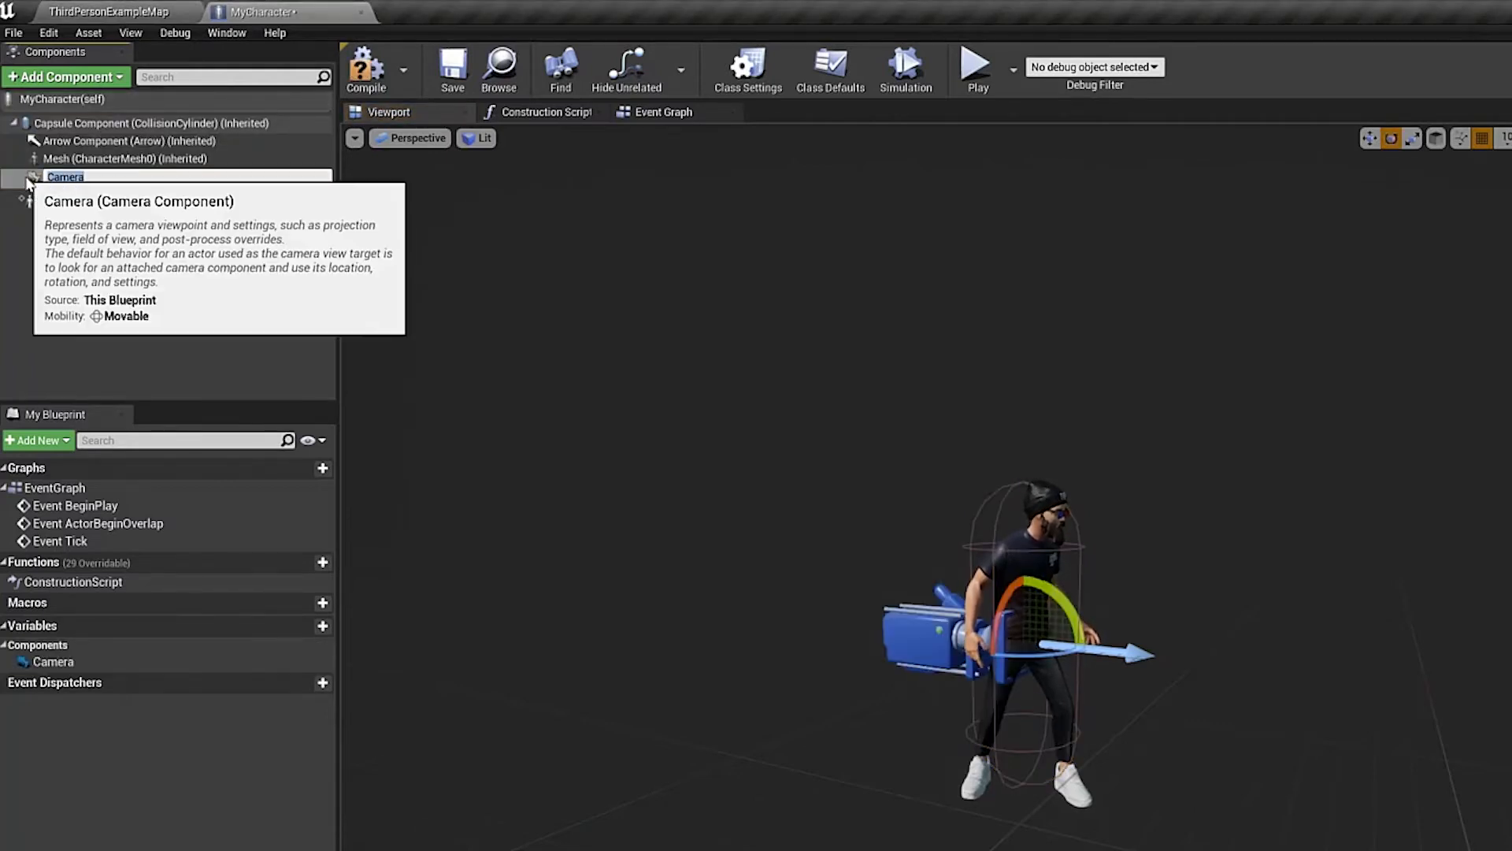
{"action": "key", "text": "Return"}
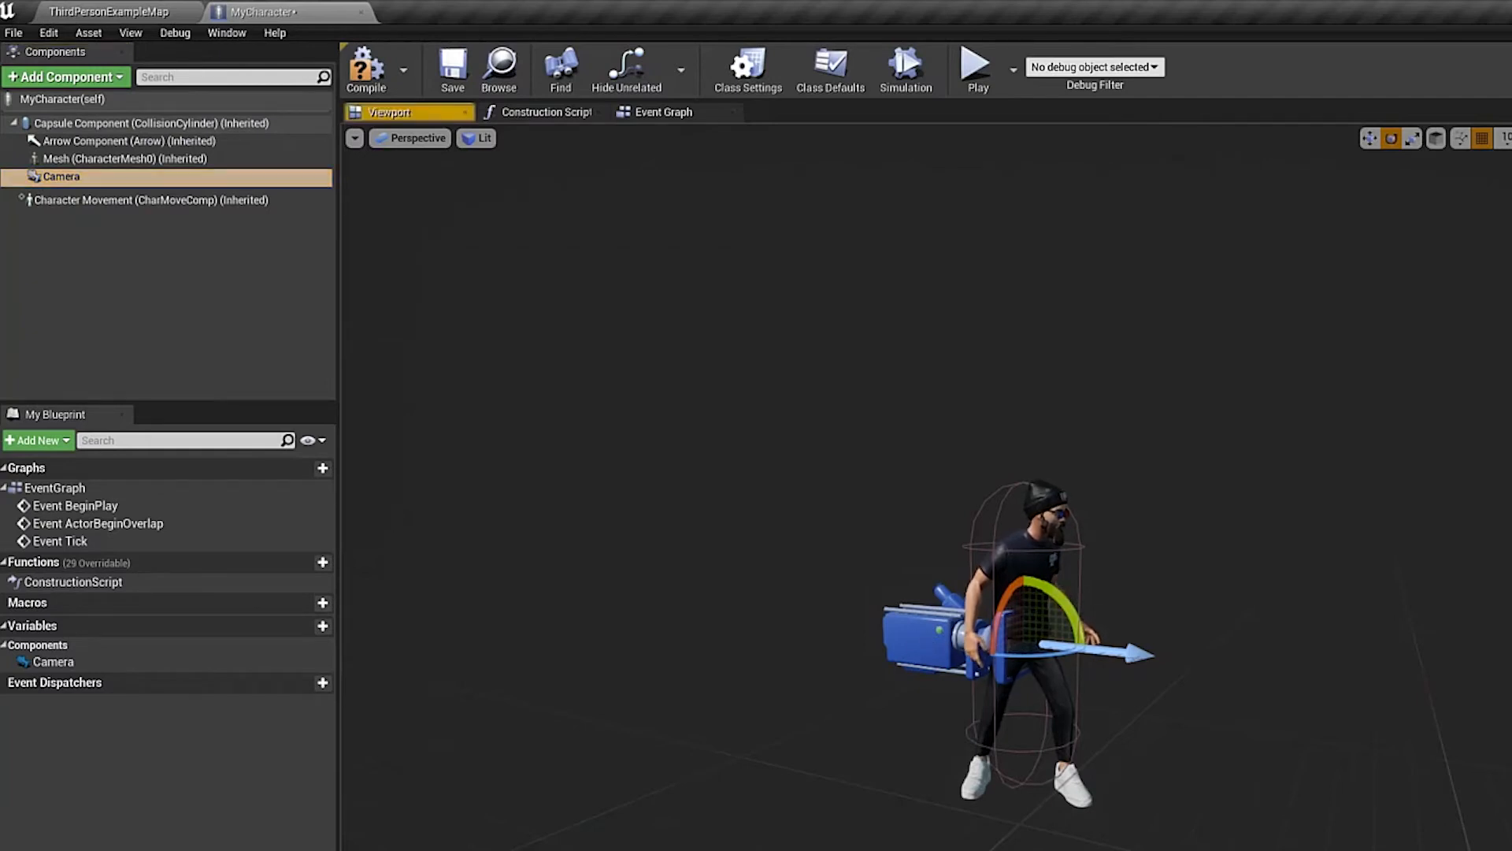
Move the camera back behind the character and raise it to about head height.
{"action": "key", "text": "r"}
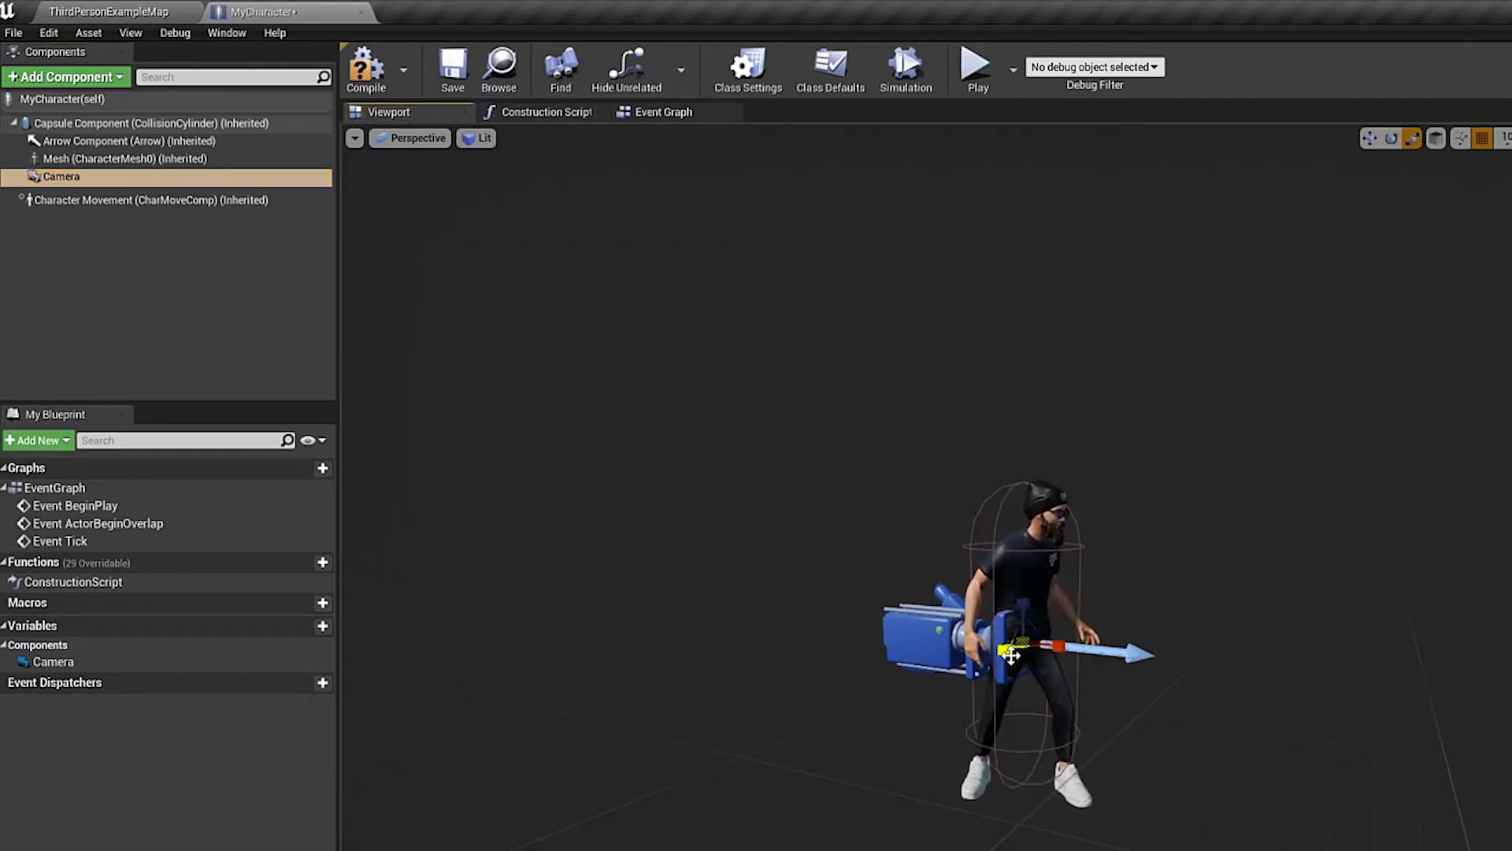
{"action": "key", "text": "w"}
{"action": "left_click_drag", "start_coordinate": [1060, 646], "coordinate": [870, 644]}
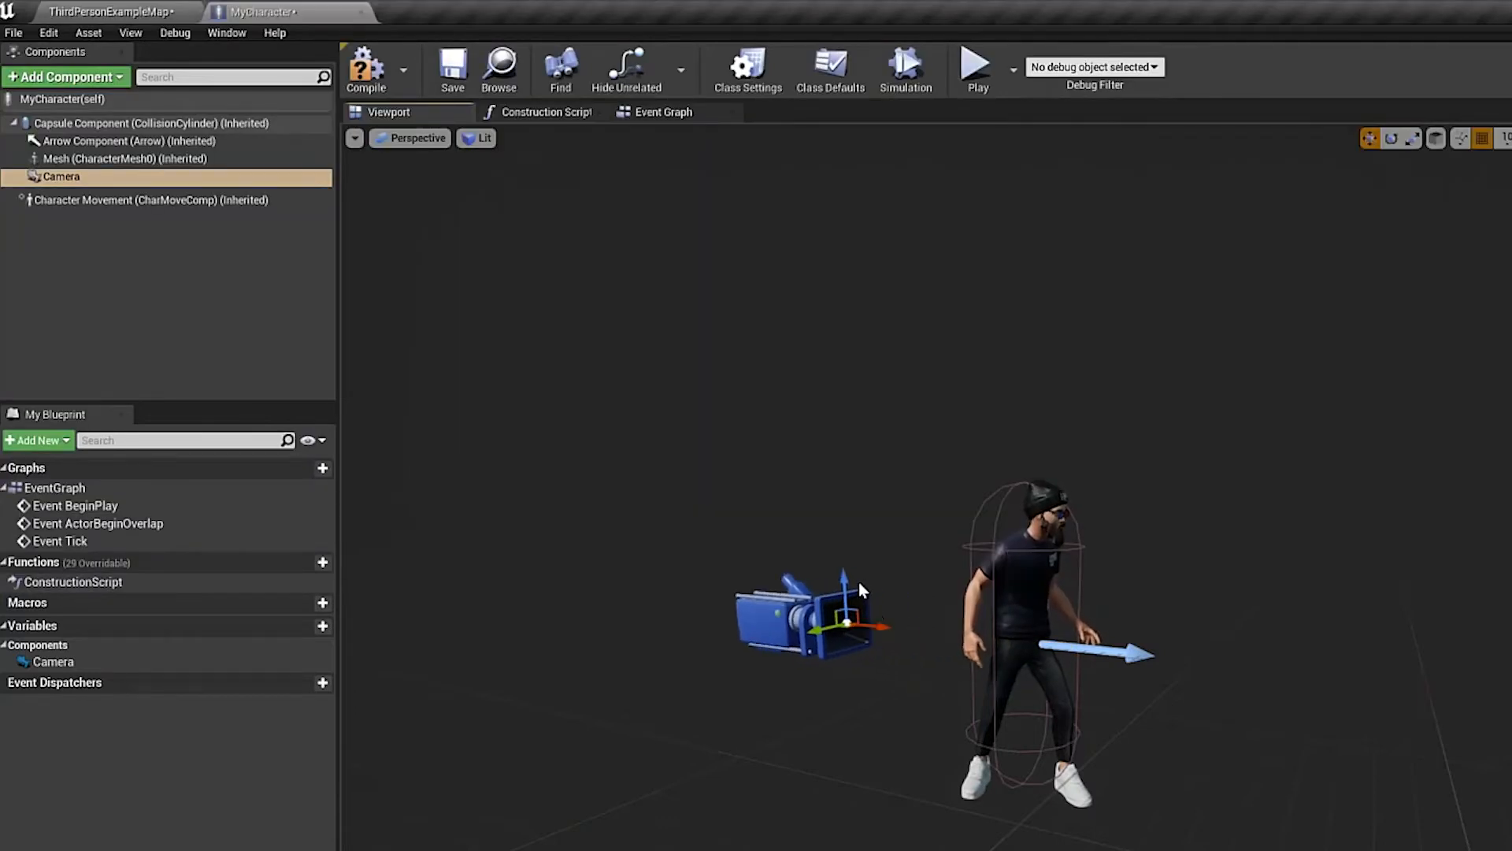
{"action": "left_click_drag", "start_coordinate": [844, 587], "coordinate": [865, 514]}
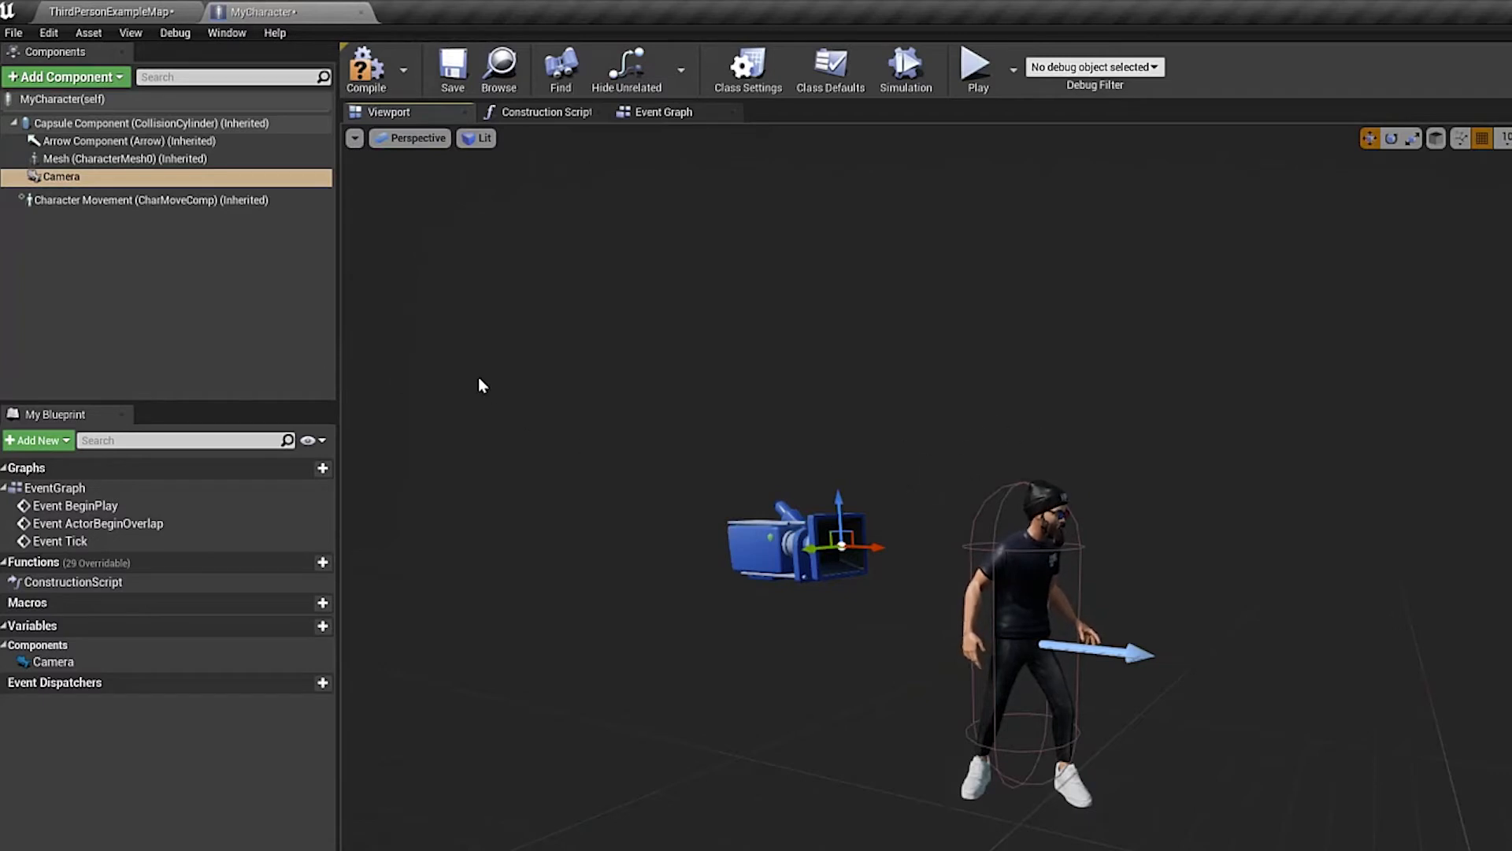
Add a Spring Arm component under the Capsule Component.
{"action": "left_click", "coordinate": [99, 79]}
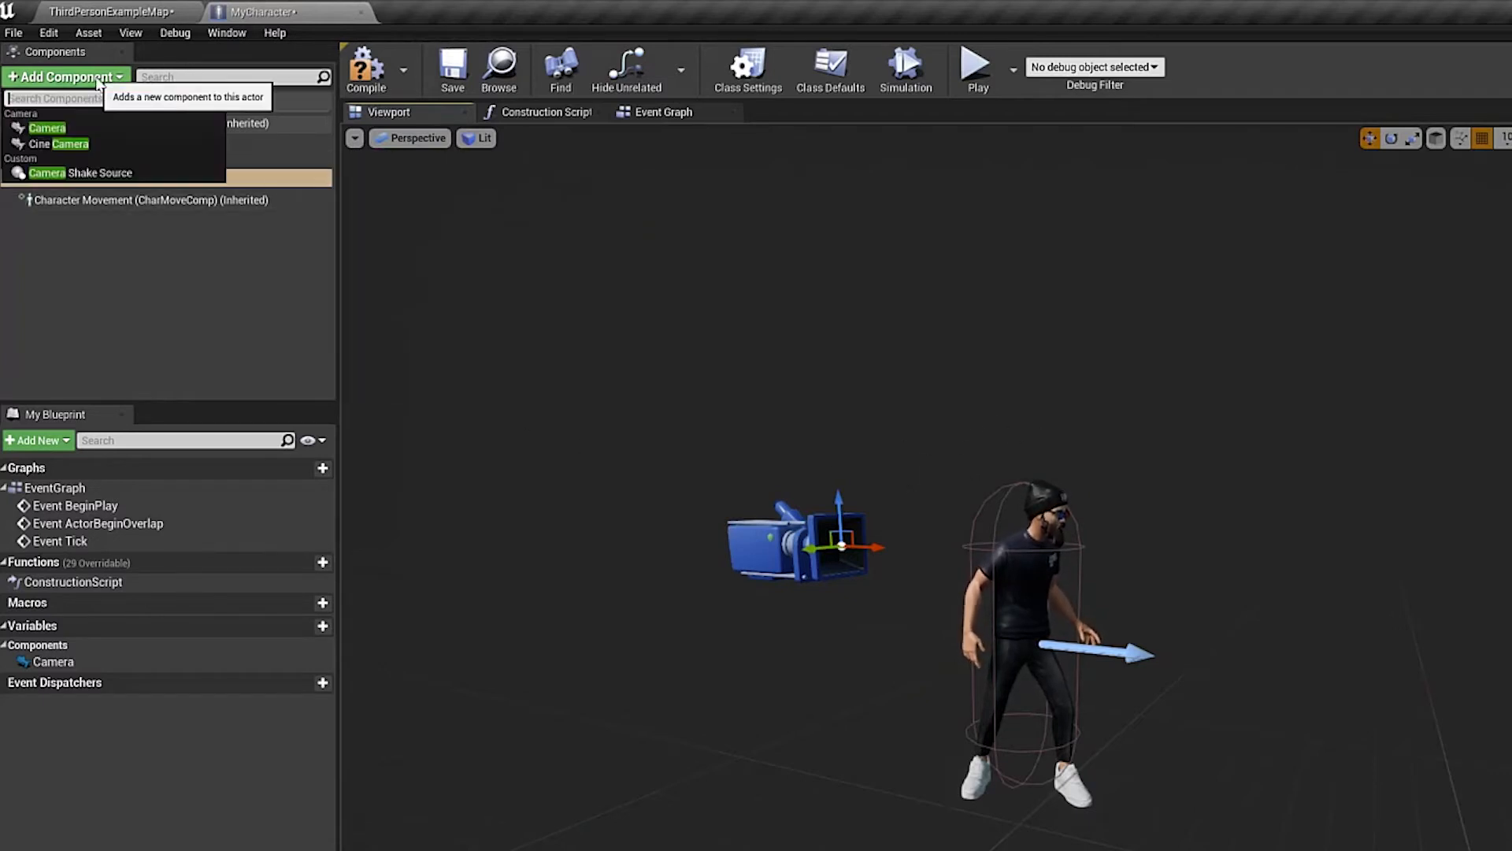
{"action": "left_click", "coordinate": [98, 79]}
{"action": "left_click", "coordinate": [86, 124]}
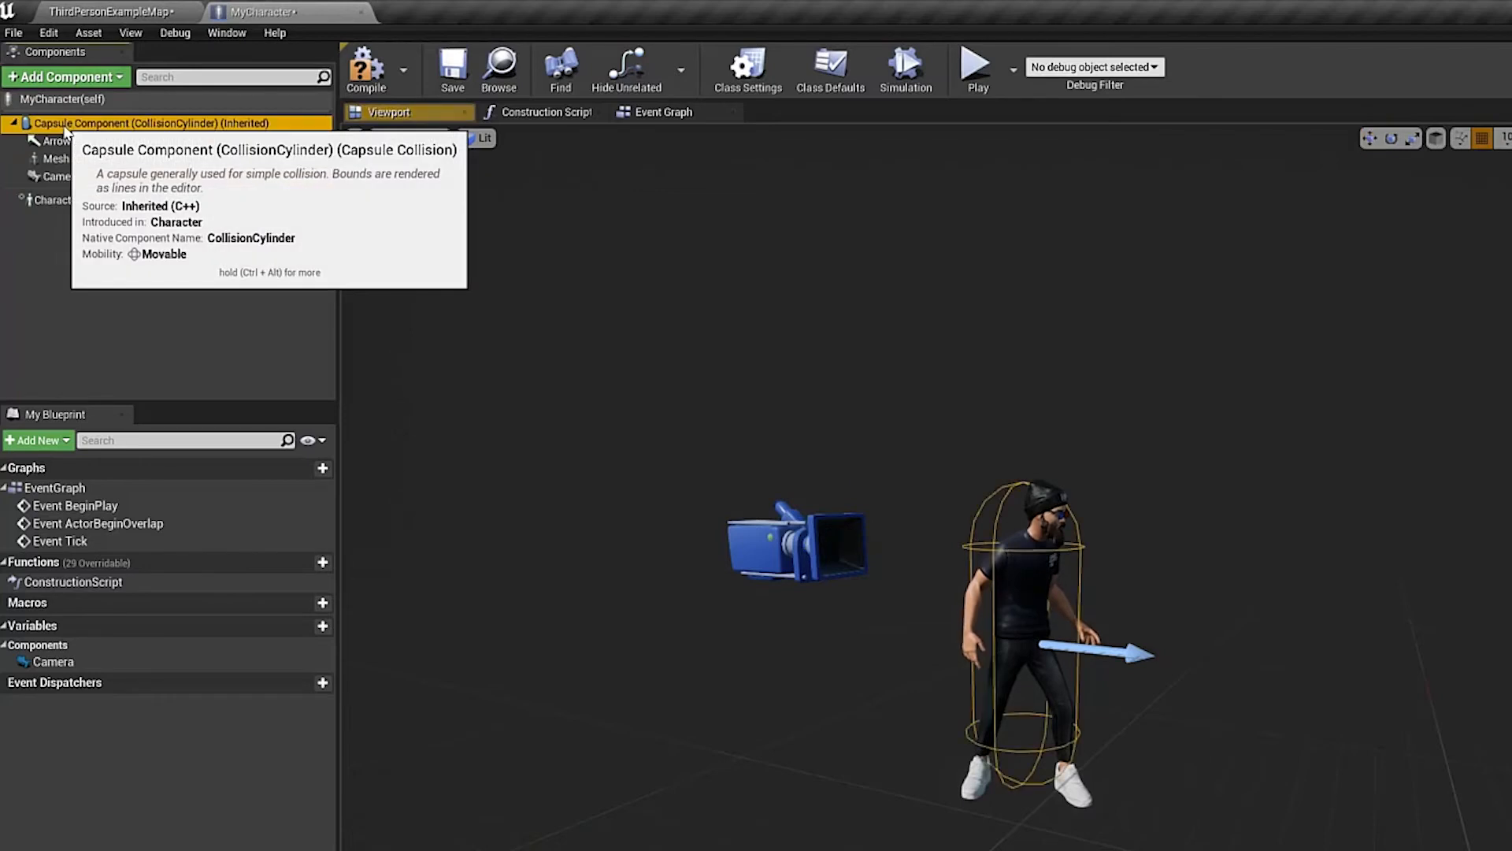
{"action": "left_click", "coordinate": [66, 79]}
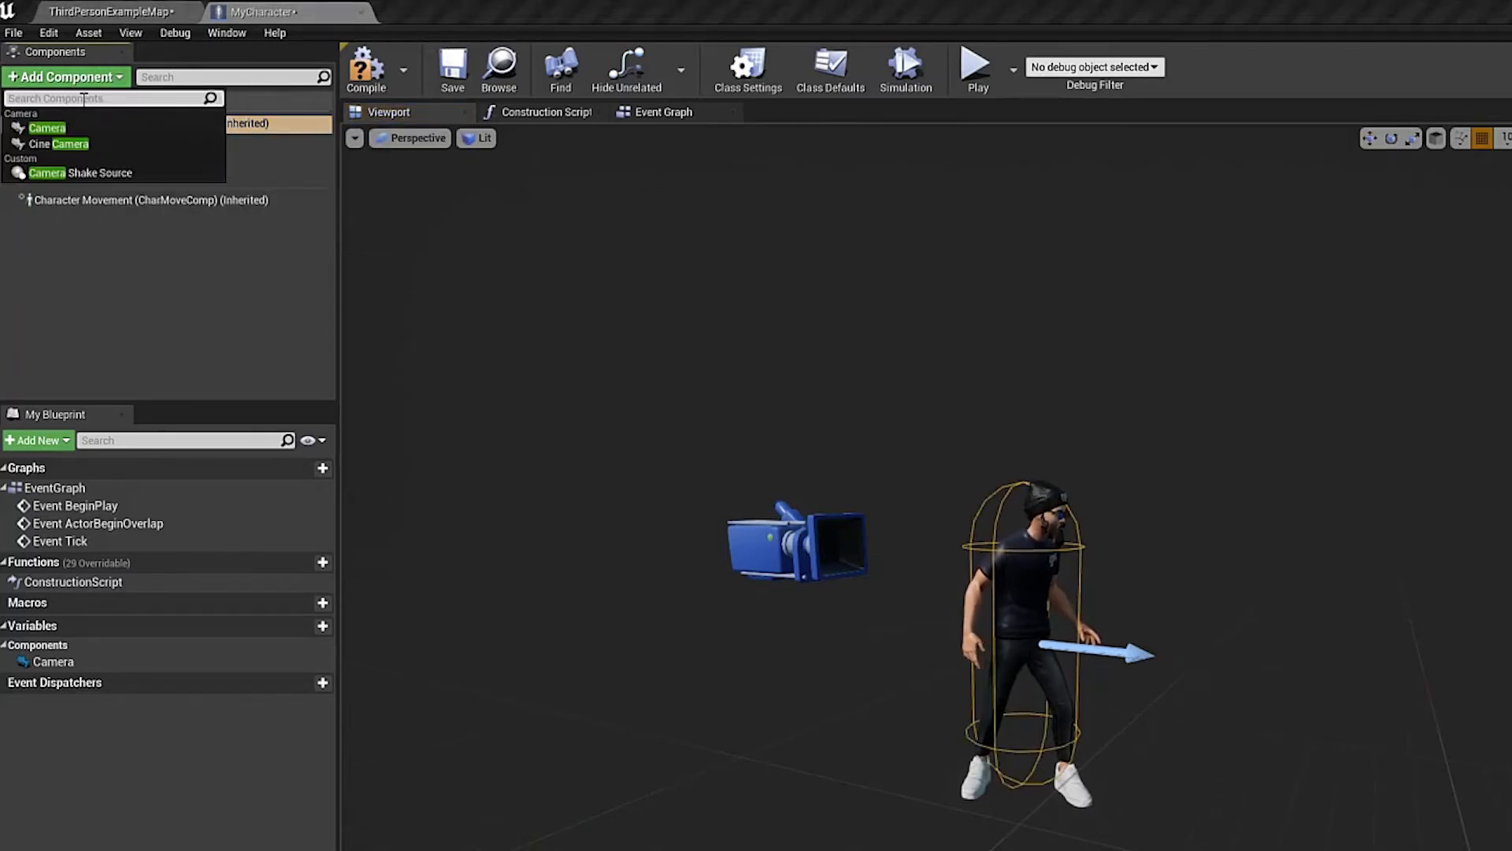
{"action": "type", "text": "Spri"}
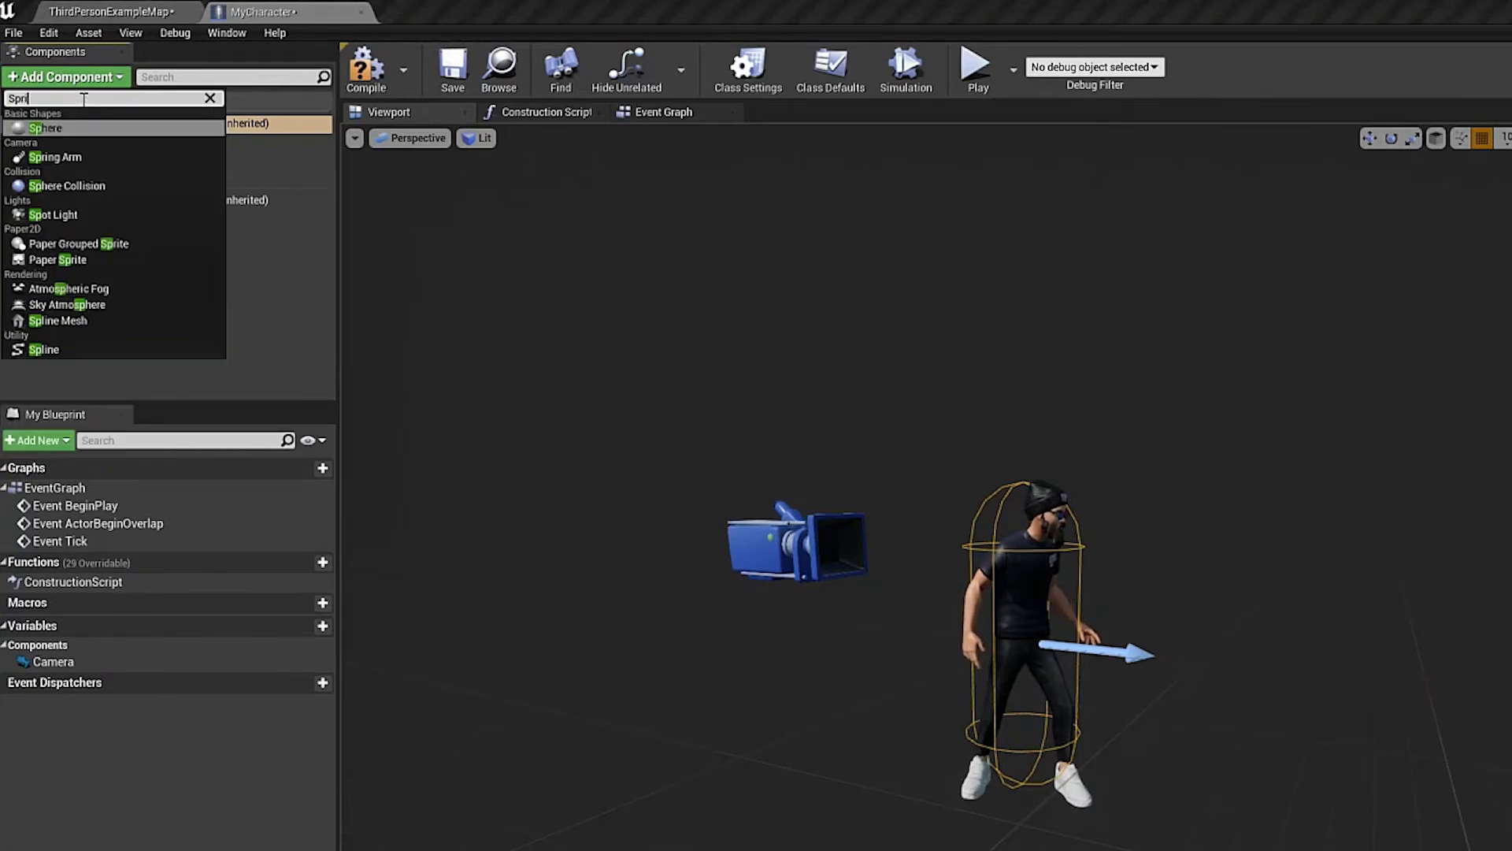
{"action": "type", "text": "ng"}
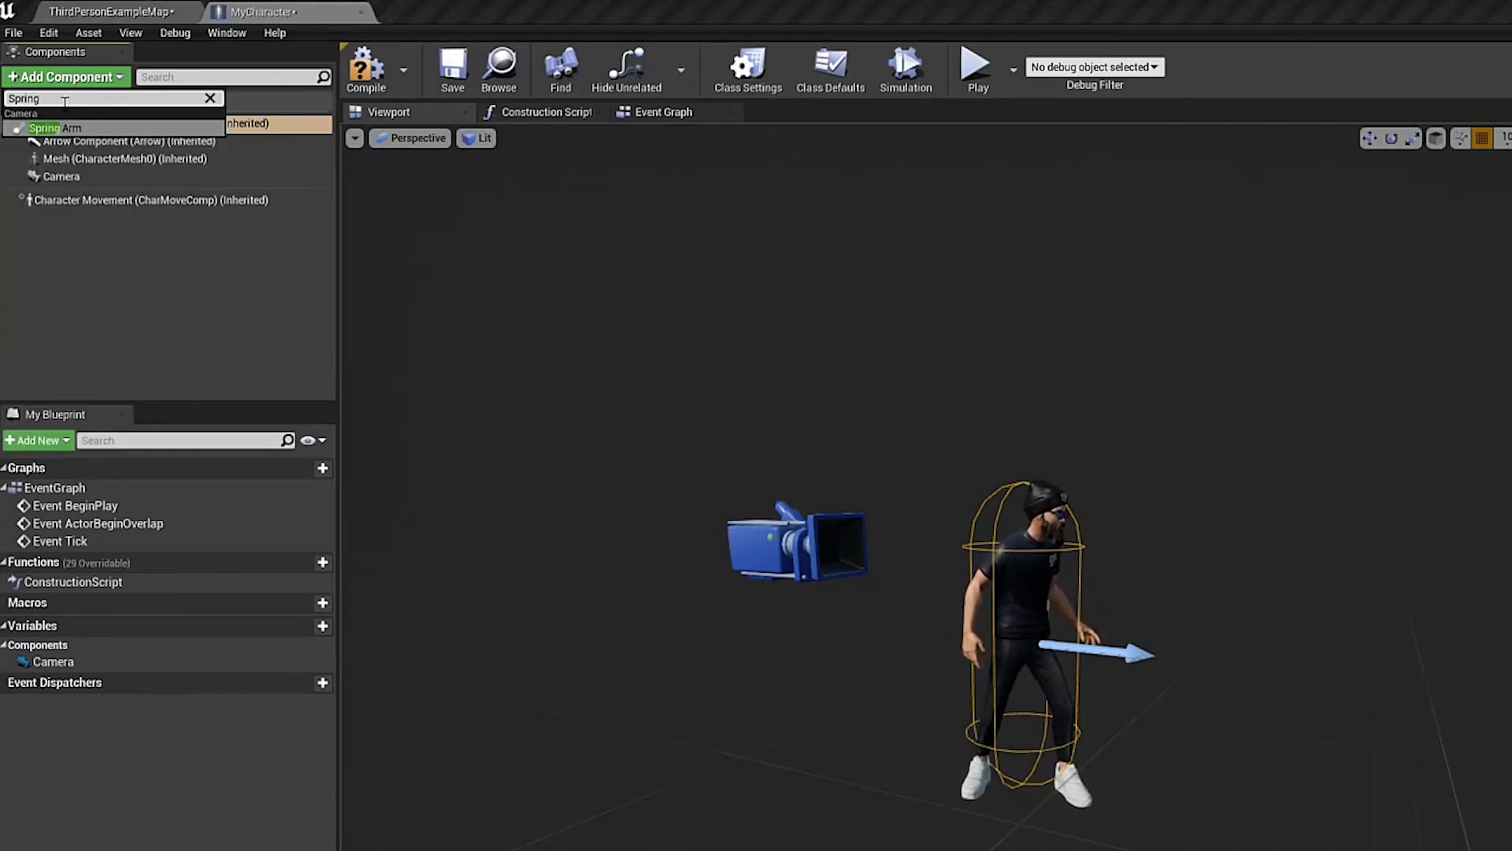
{"action": "left_click", "coordinate": [77, 130]}
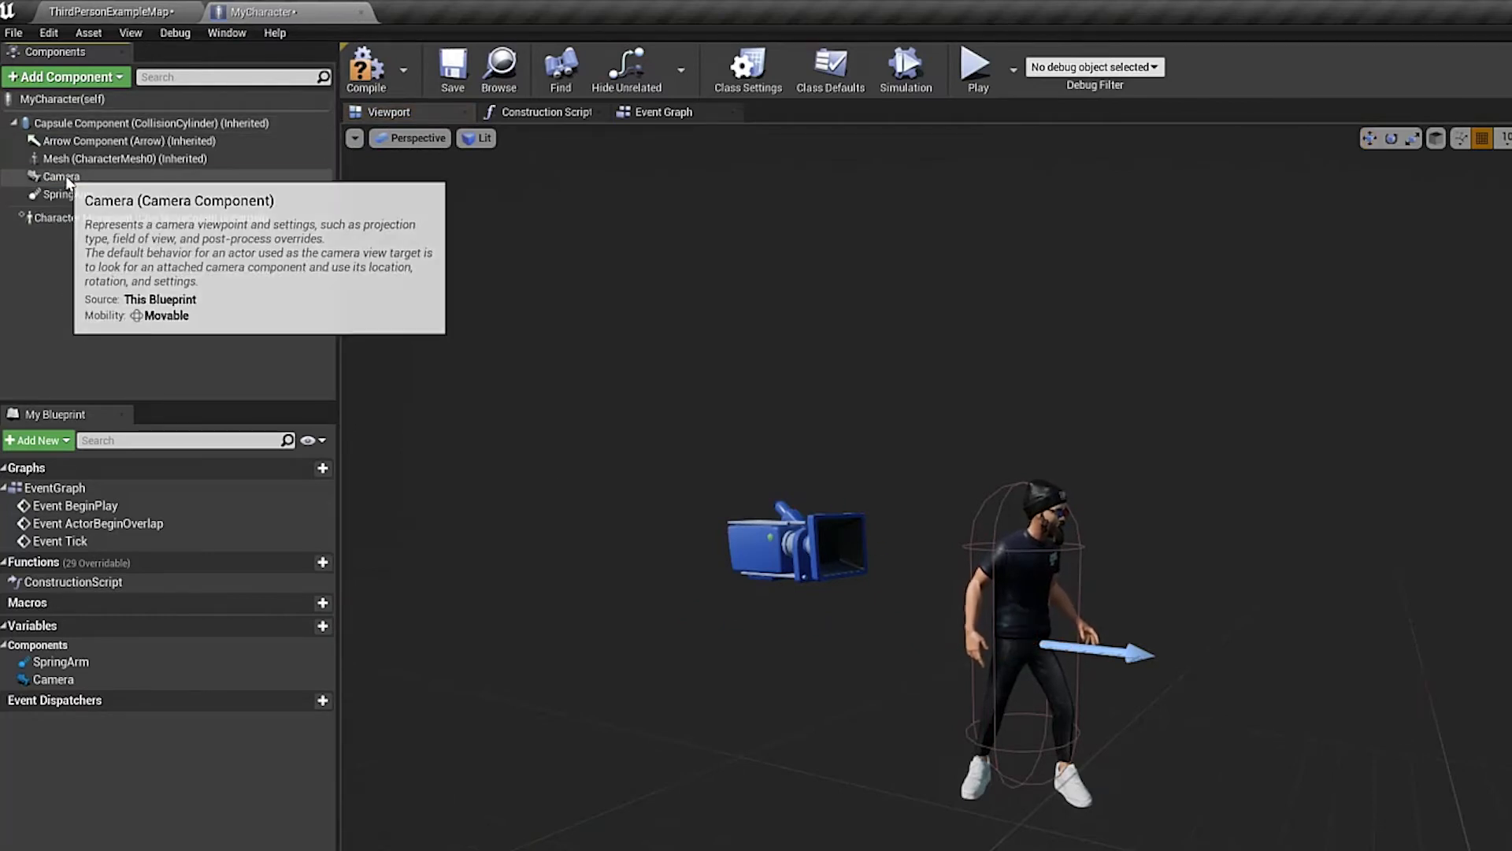
Attach the Camera to the SpringArm, bring it closer to the character, and raise the SpringArm about 60 units to head height.
{"action": "left_click_drag", "start_coordinate": [61, 176], "coordinate": [75, 197]}
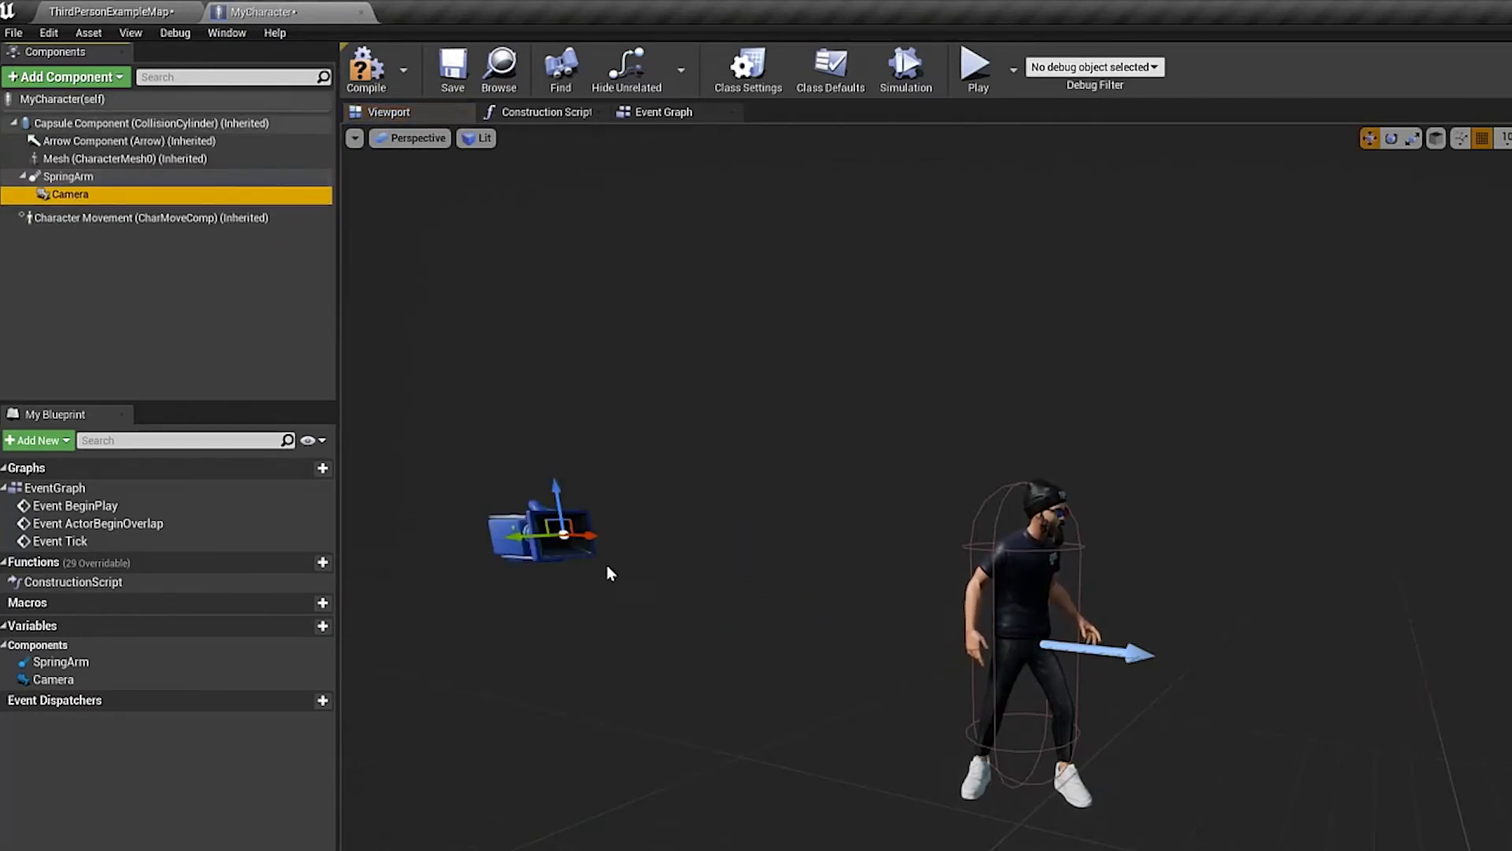
{"action": "left_click_drag", "start_coordinate": [590, 538], "coordinate": [651, 539]}
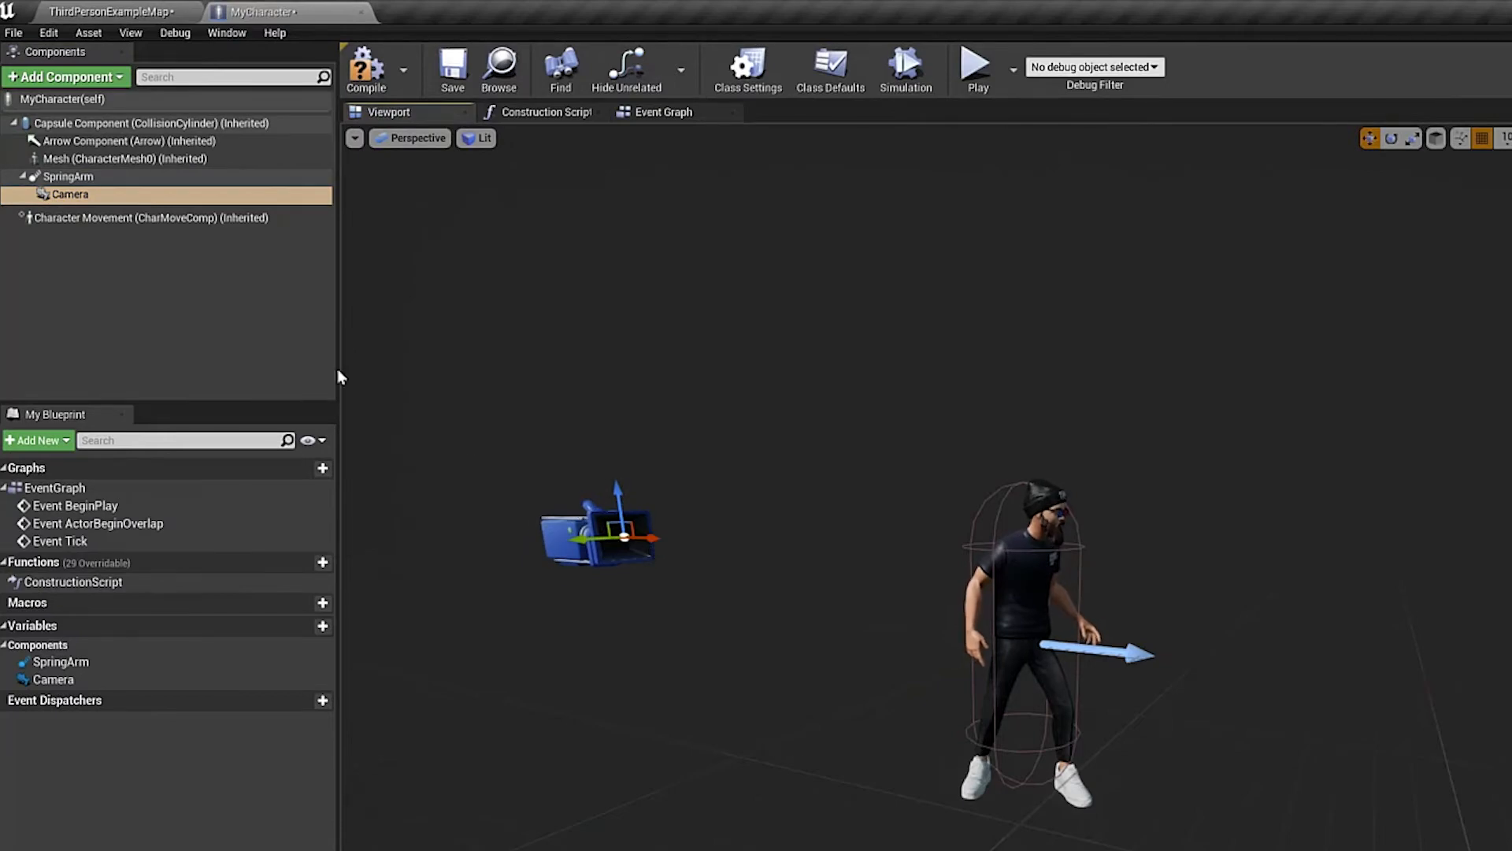
{"action": "left_click", "coordinate": [68, 177]}
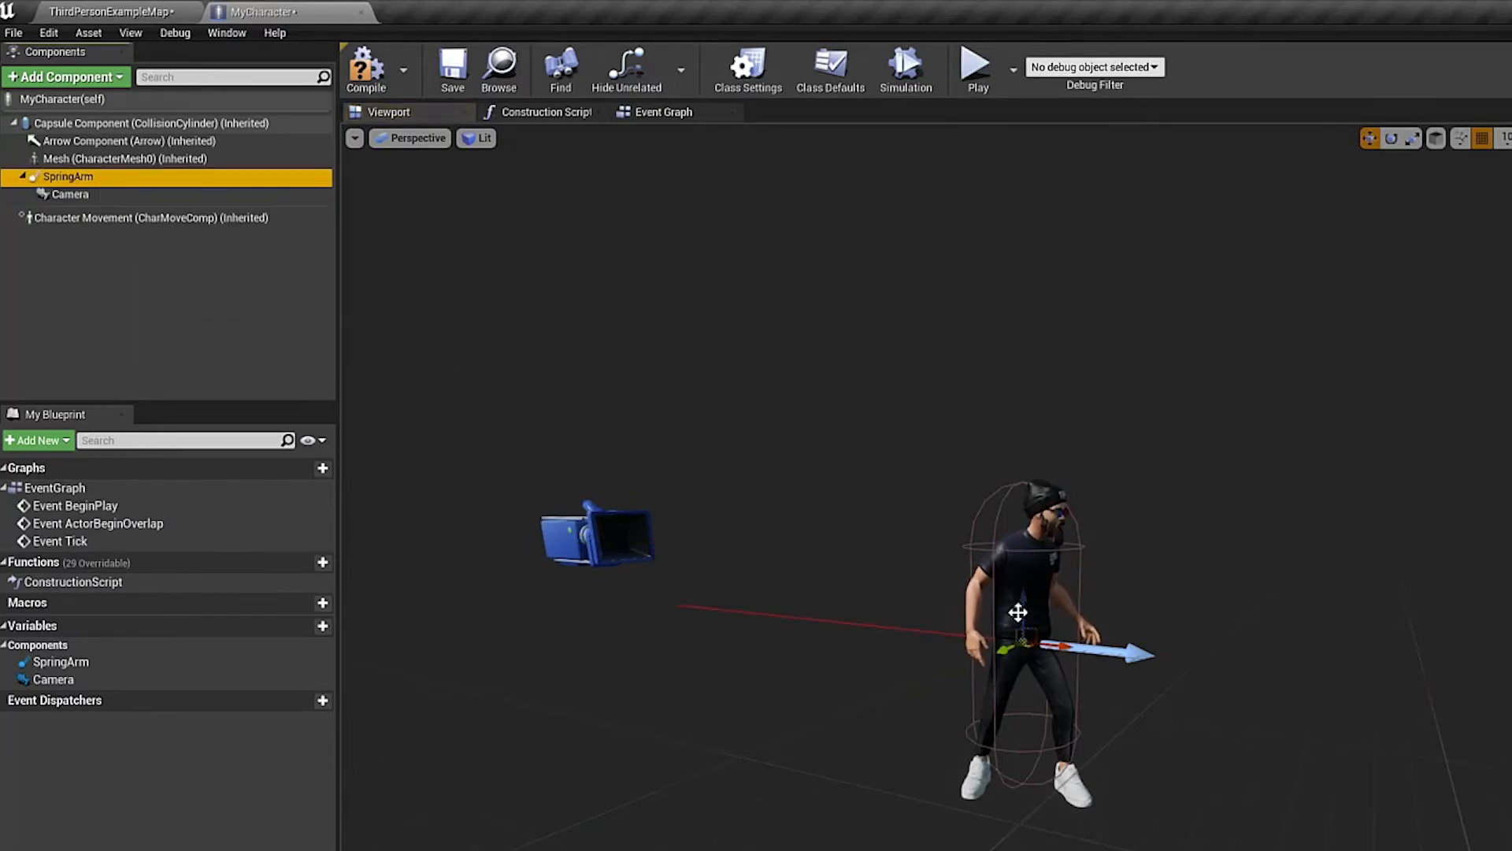
{"action": "left_click_drag", "start_coordinate": [1025, 606], "coordinate": [1025, 498]}
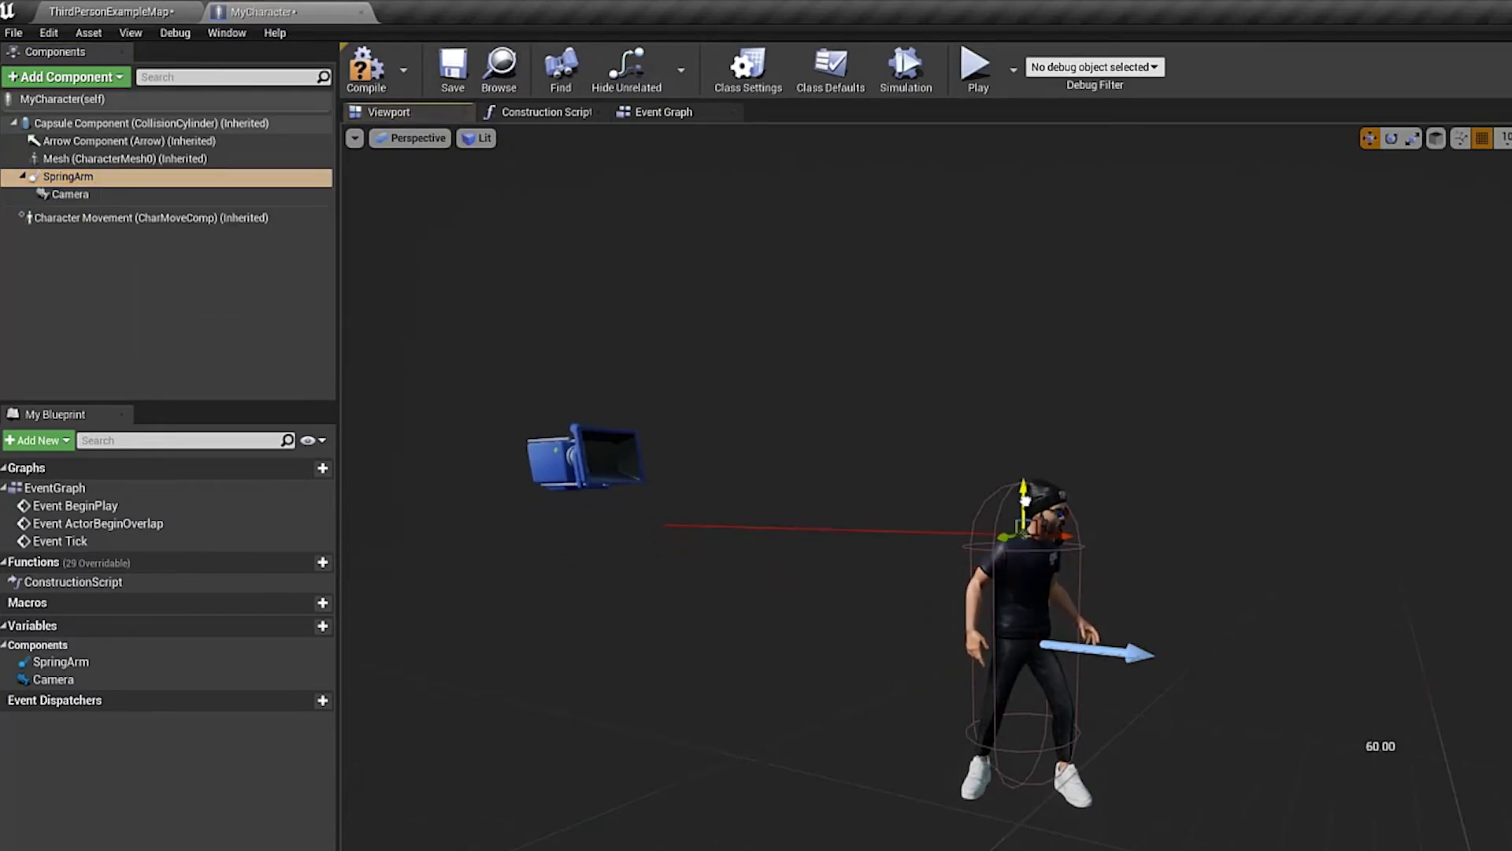
Lower the Camera and move it forward to line up with the end of the SpringArm, and save the MyCharacter blueprint.
{"action": "left_click", "coordinate": [587, 456]}
{"action": "left_click_drag", "start_coordinate": [598, 411], "coordinate": [601, 466]}
{"action": "middle_click_drag", "start_coordinate": [634, 514], "coordinate": [675, 509]}
{"action": "left_click_drag", "start_coordinate": [675, 508], "coordinate": [744, 527]}
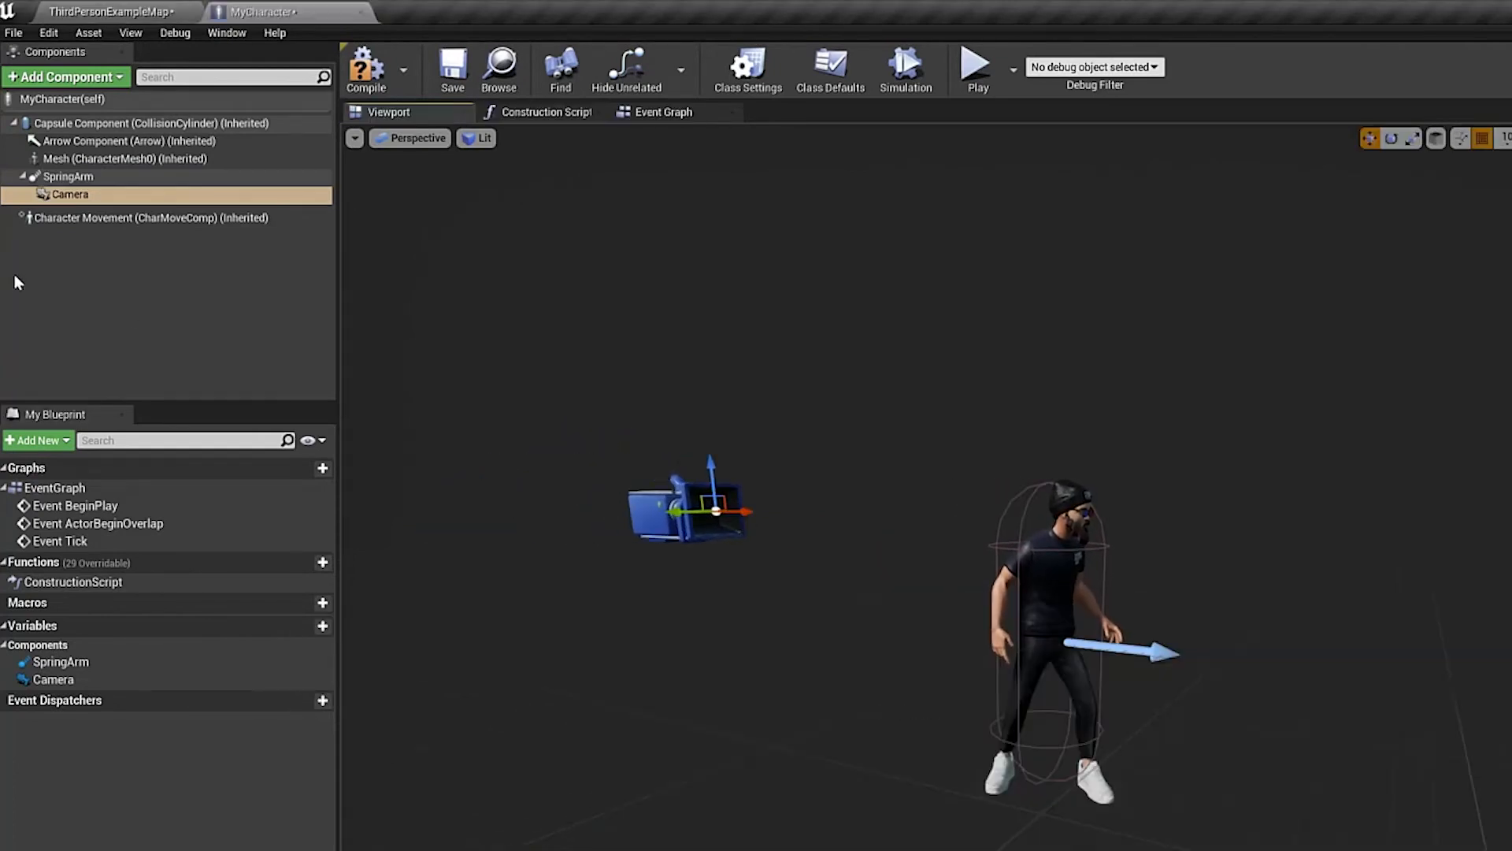
{"action": "left_click", "coordinate": [63, 176]}
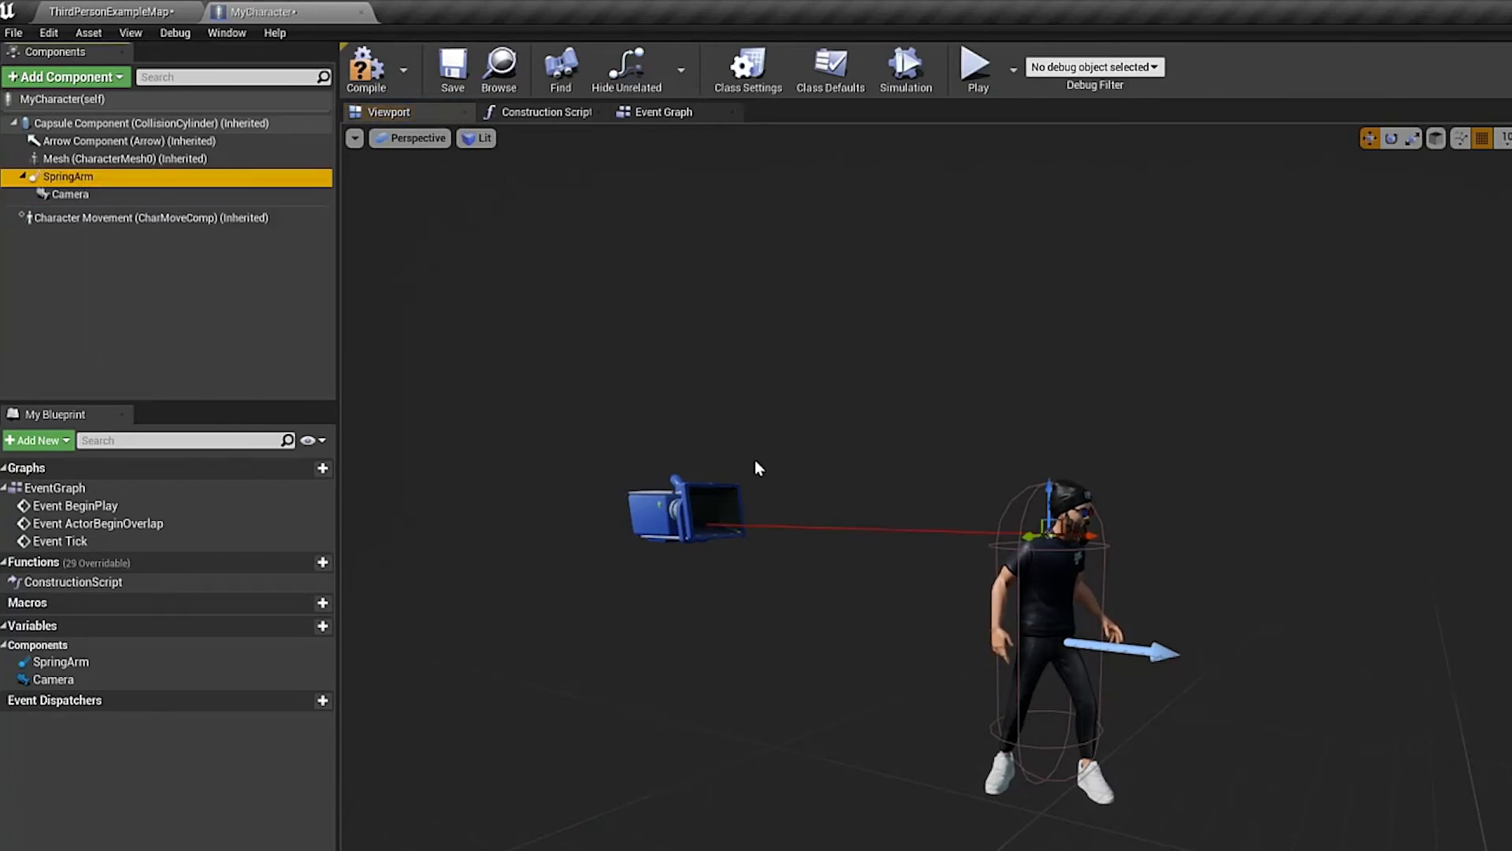
{"action": "left_click", "coordinate": [70, 194]}
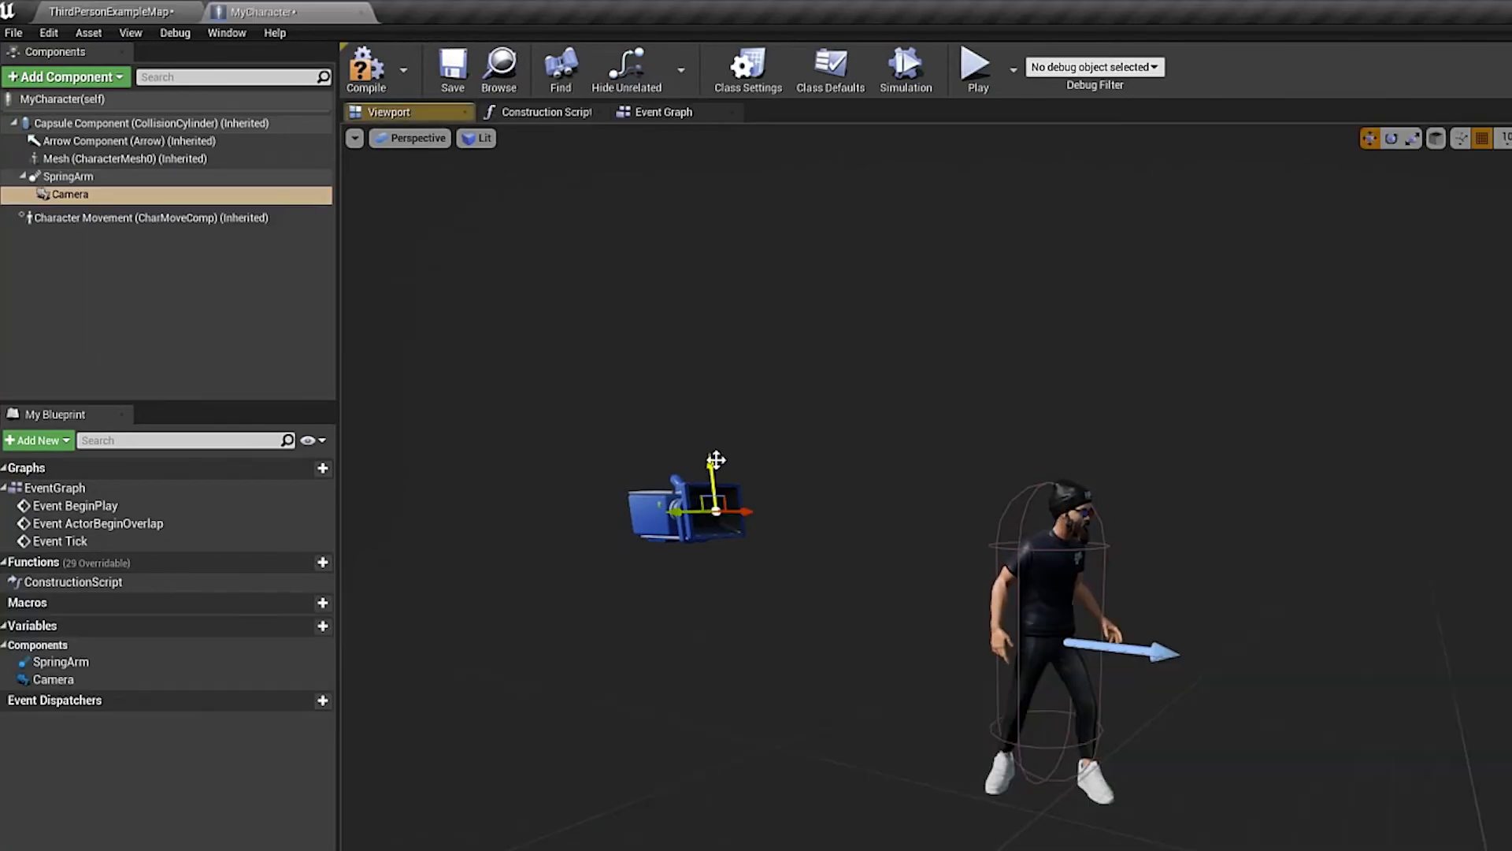
{"action": "left_click_drag", "start_coordinate": [712, 473], "coordinate": [712, 487]}
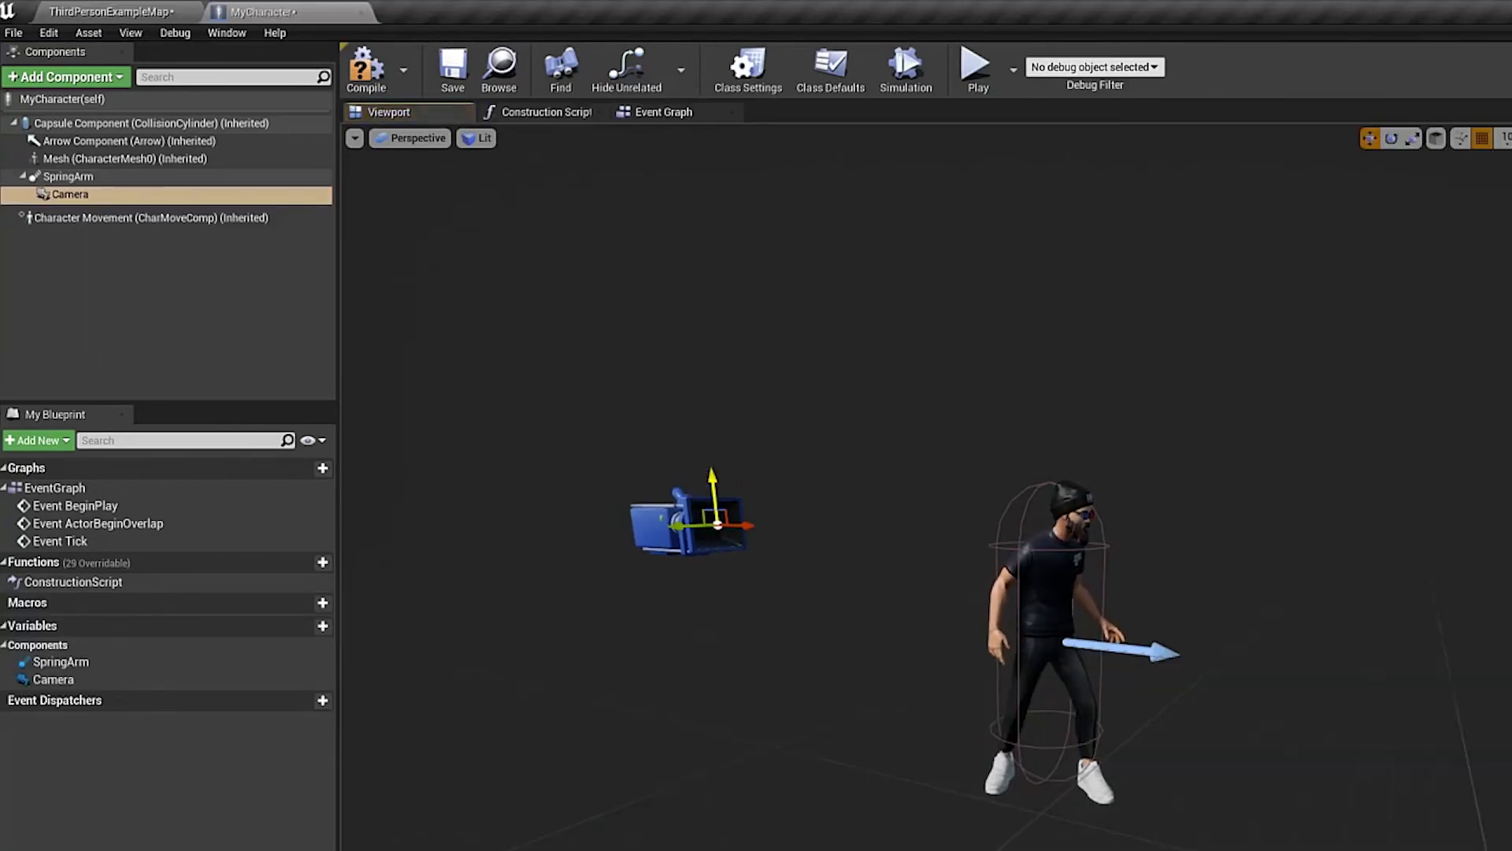
{"action": "left_click", "coordinate": [63, 176]}
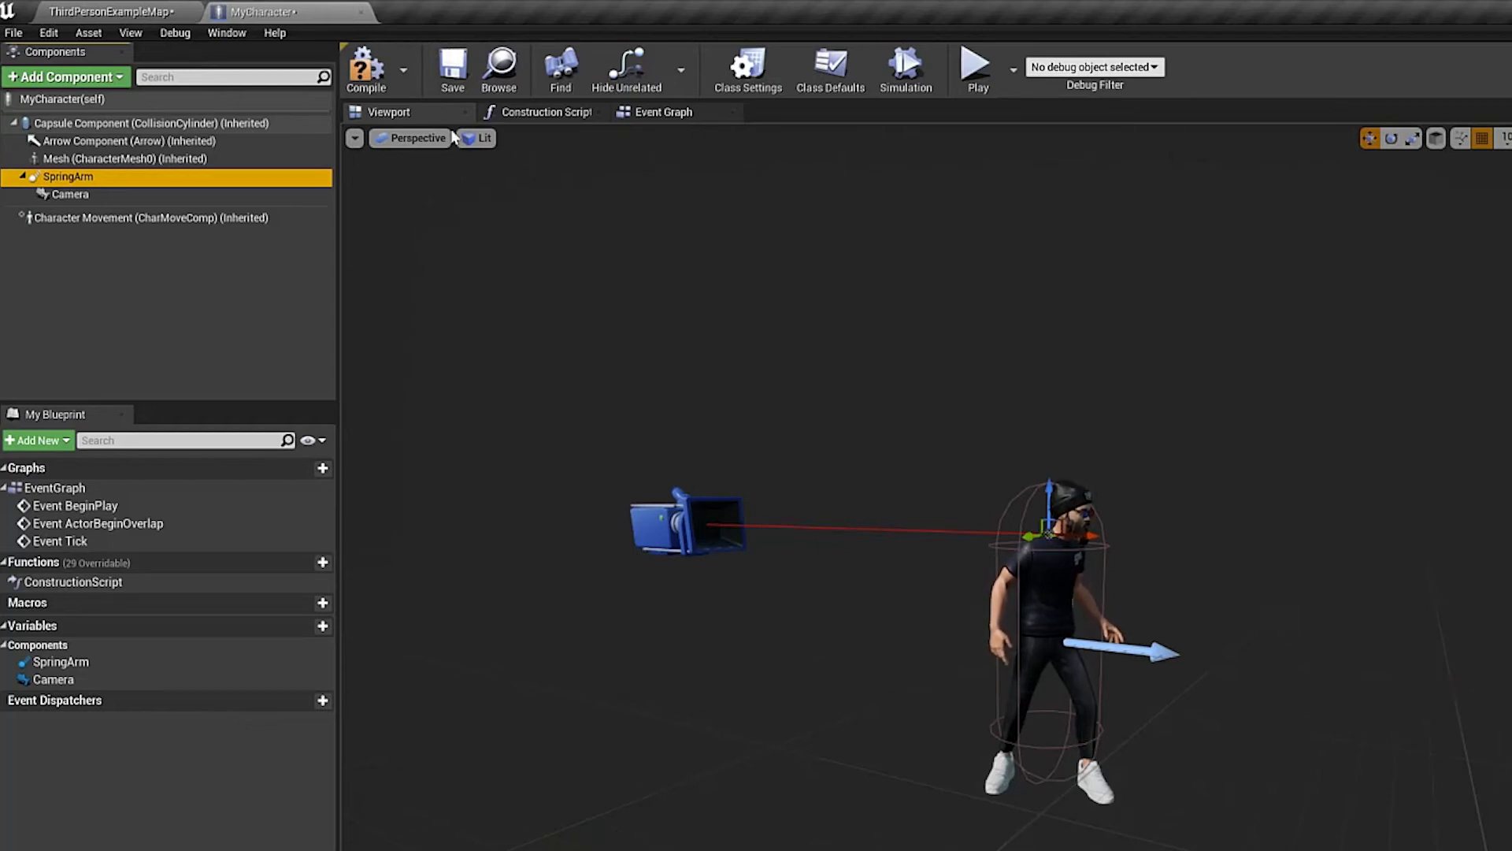
{"action": "left_click", "coordinate": [450, 65]}
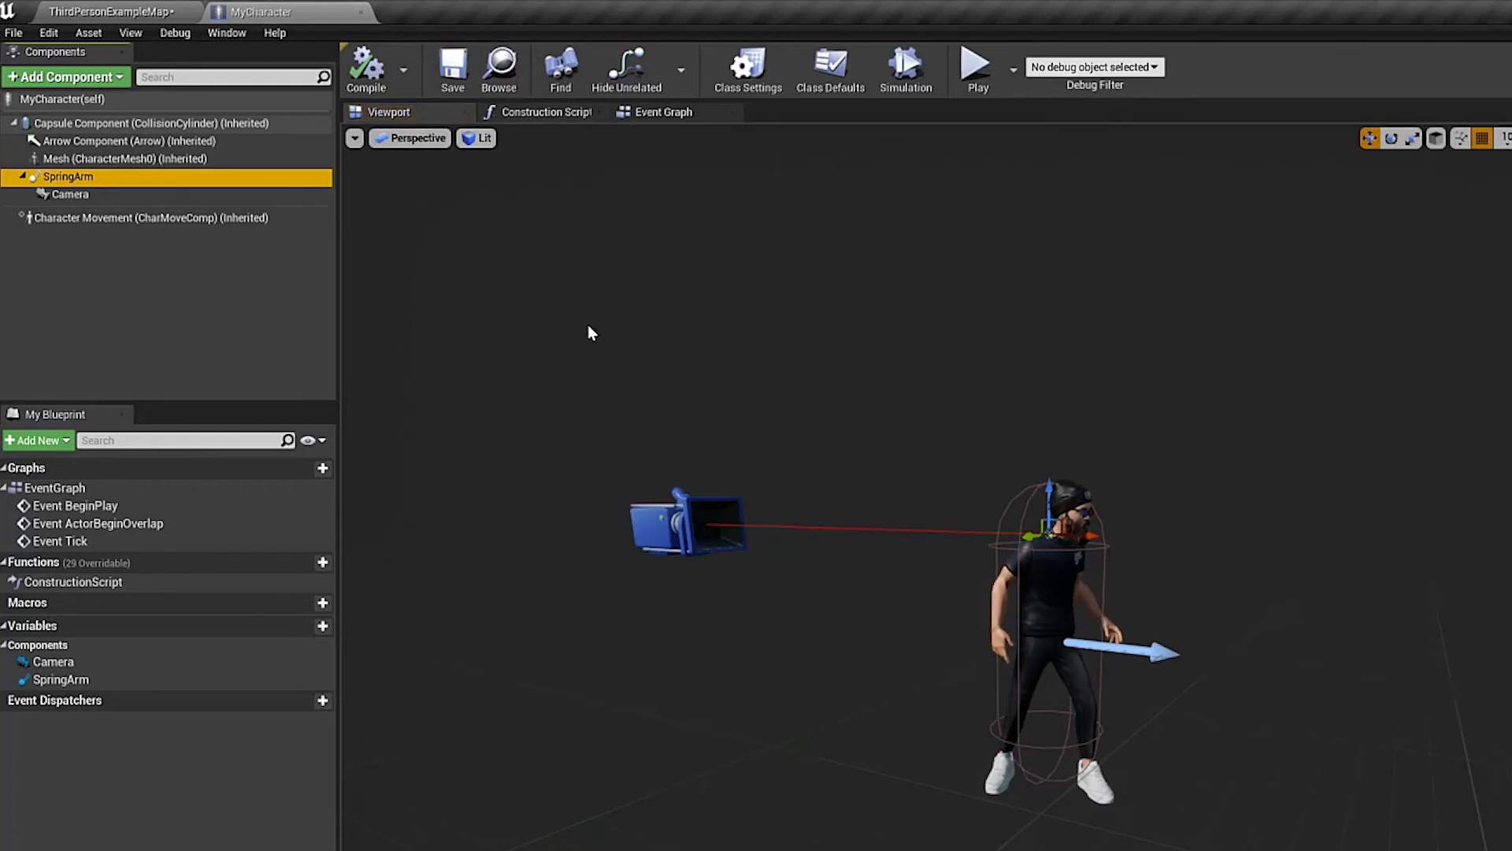
Open the ThirdPersonCharacter blueprint from the Content/ThirdPersonBP/Blueprints folder.
{"action": "left_click", "coordinate": [112, 12]}
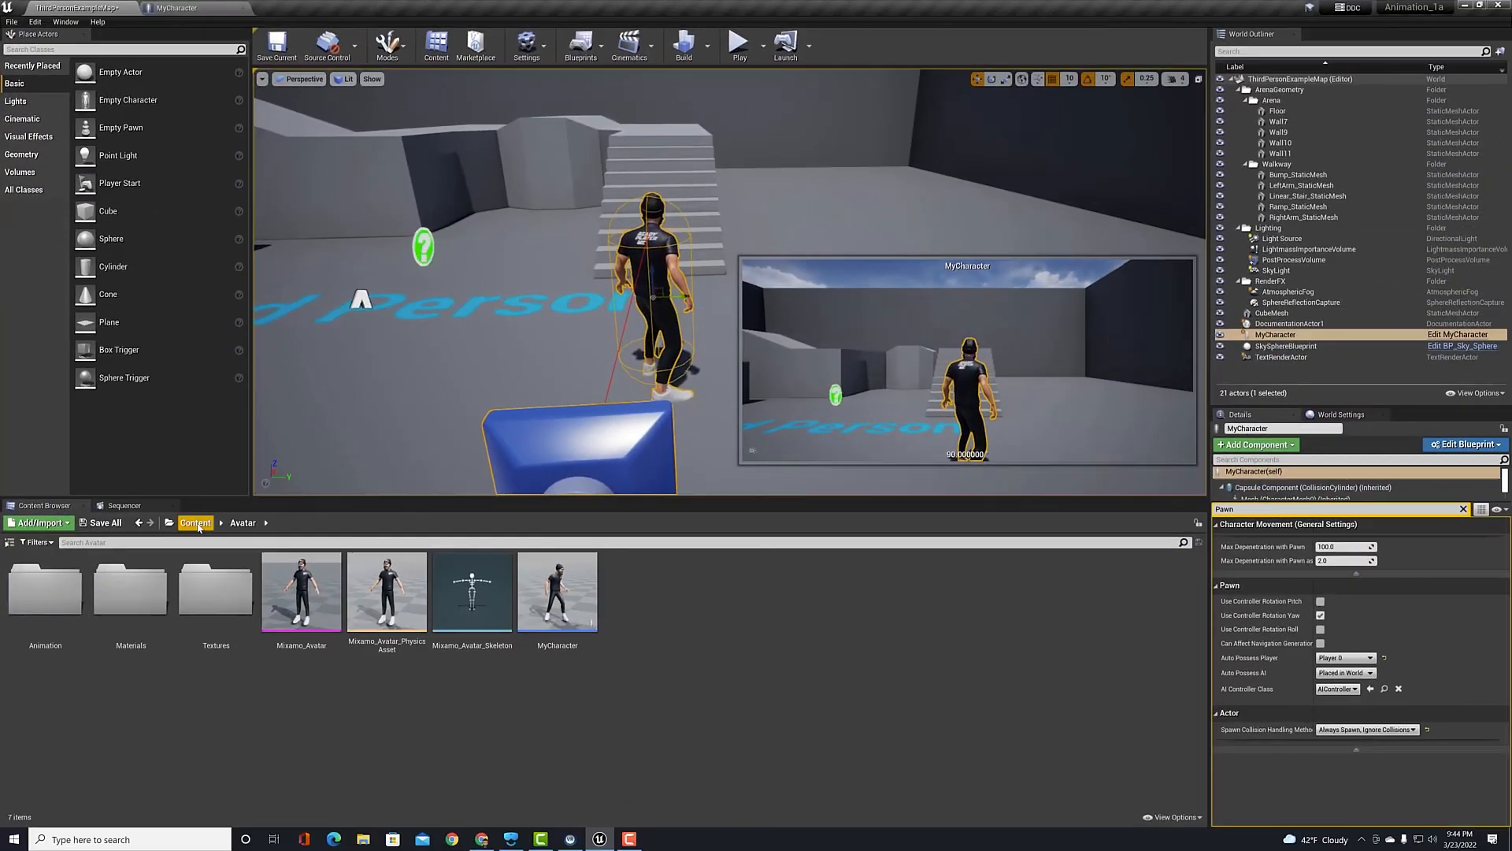
{"action": "left_click", "coordinate": [195, 523]}
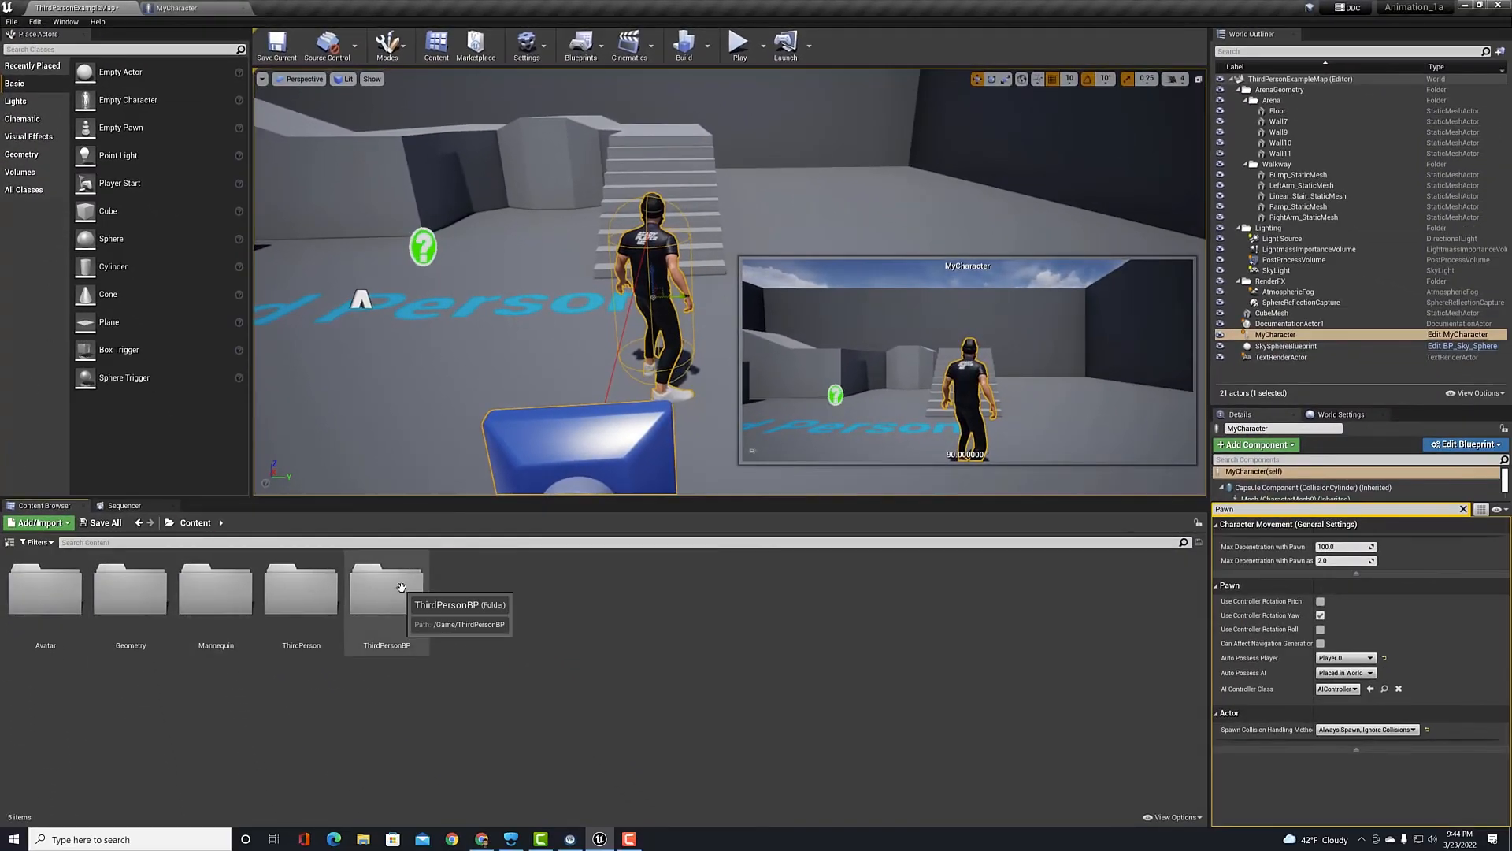
{"action": "double_click", "coordinate": [401, 587]}
{"action": "left_click", "coordinate": [39, 581]}
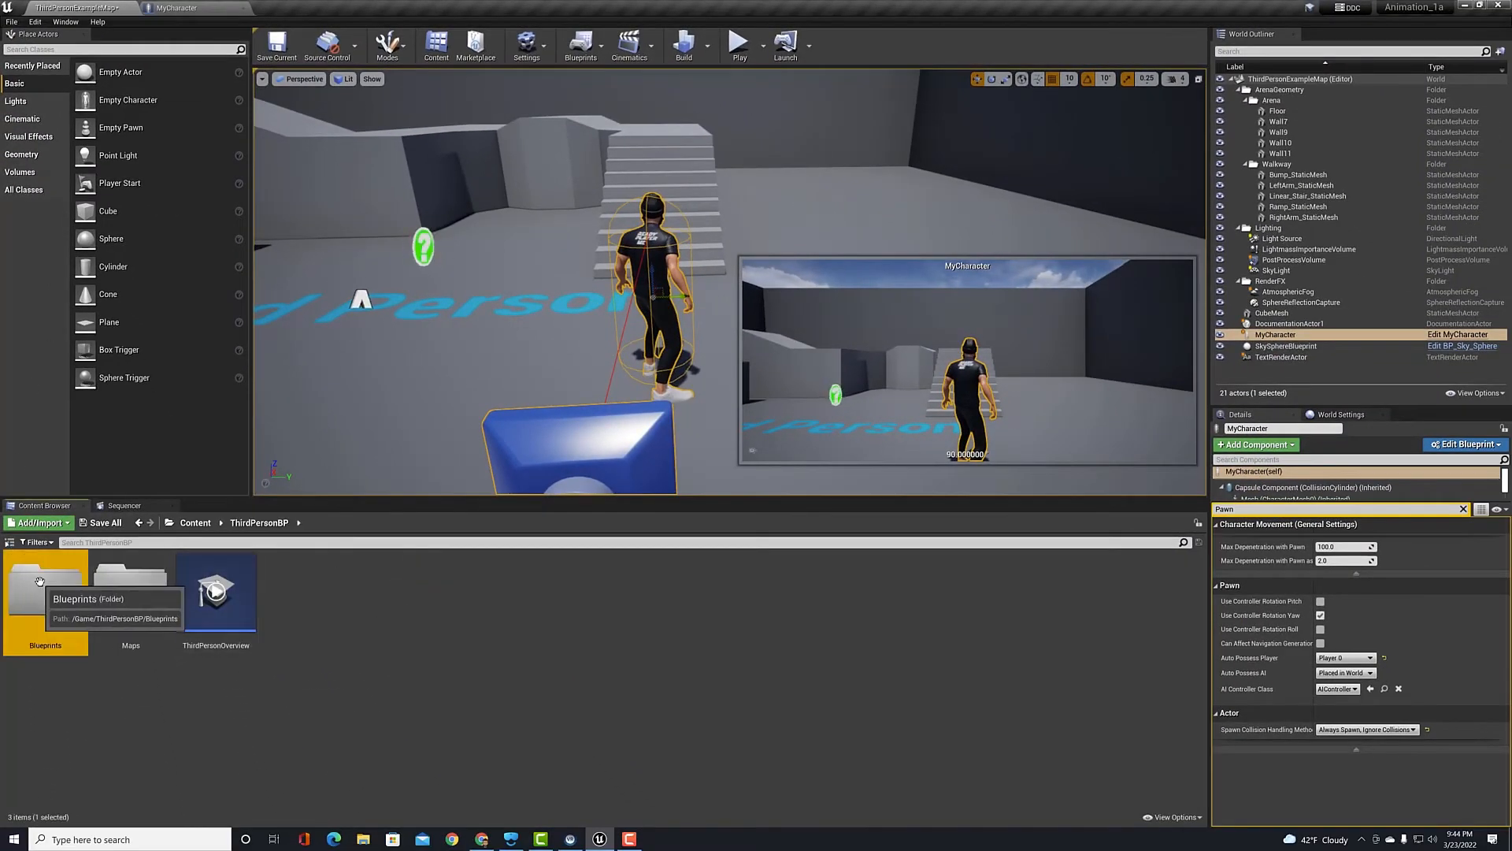
{"action": "double_click", "coordinate": [40, 581]}
{"action": "double_click", "coordinate": [41, 589]}
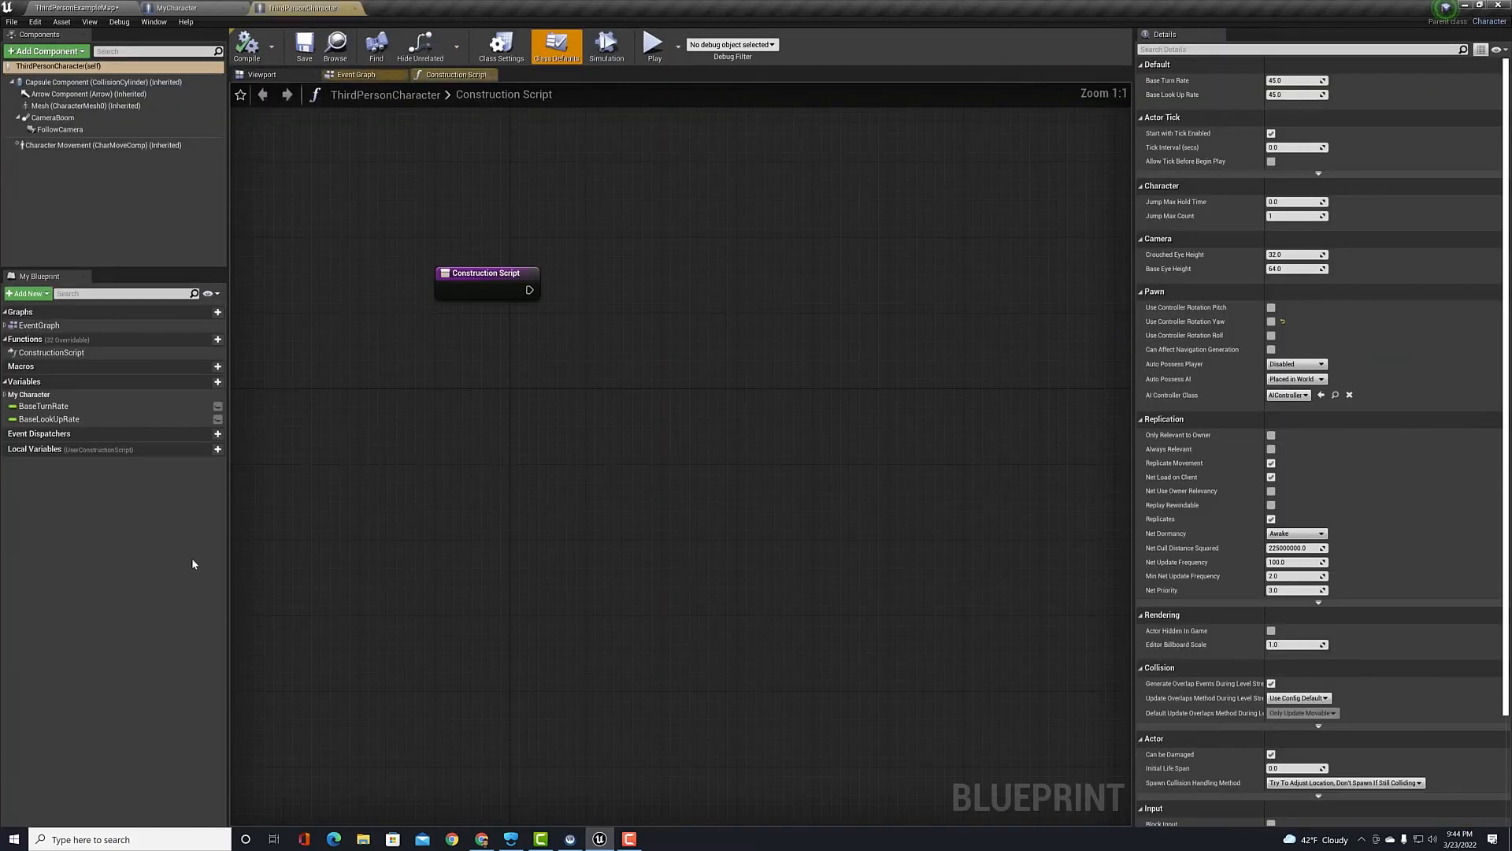
Examine how the CameraBoom and FollowCamera components are set up on the ThirdPersonCharacter.
{"action": "left_click", "coordinate": [260, 75]}
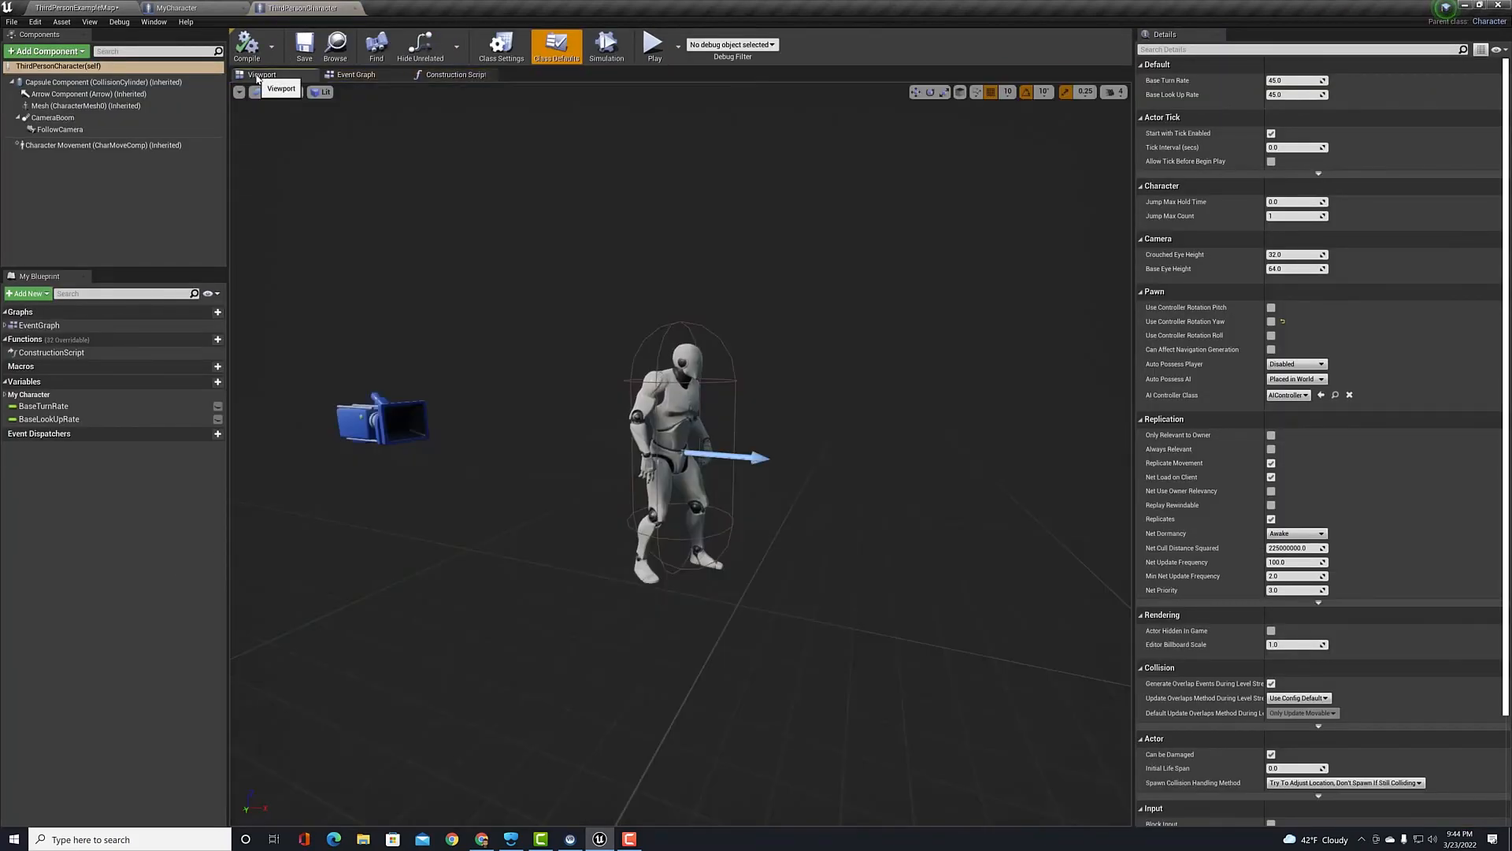
{"action": "left_click", "coordinate": [52, 117]}
{"action": "left_click", "coordinate": [77, 130]}
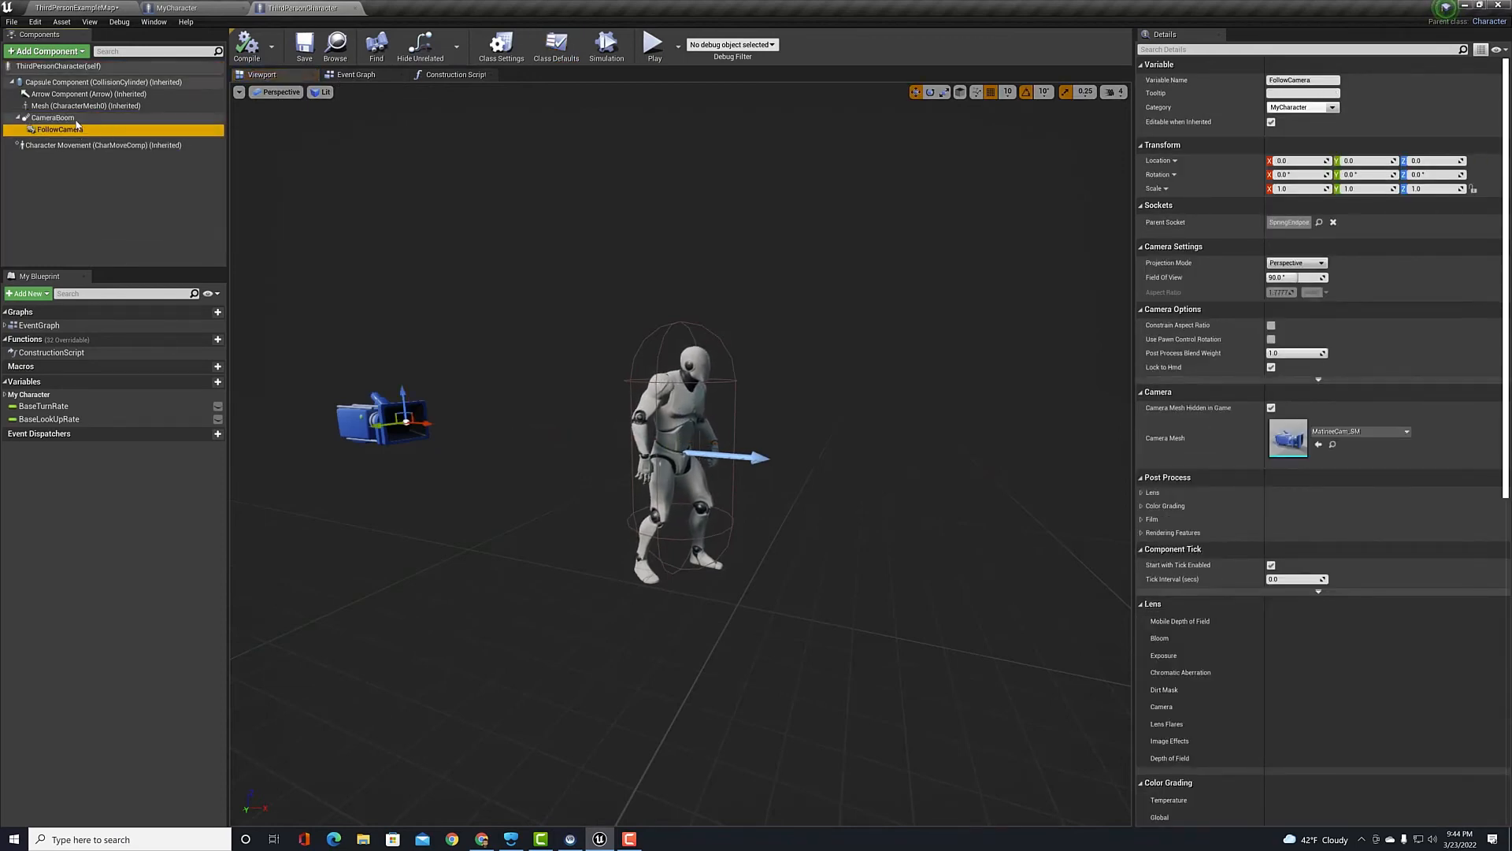
{"action": "left_click", "coordinate": [53, 117]}
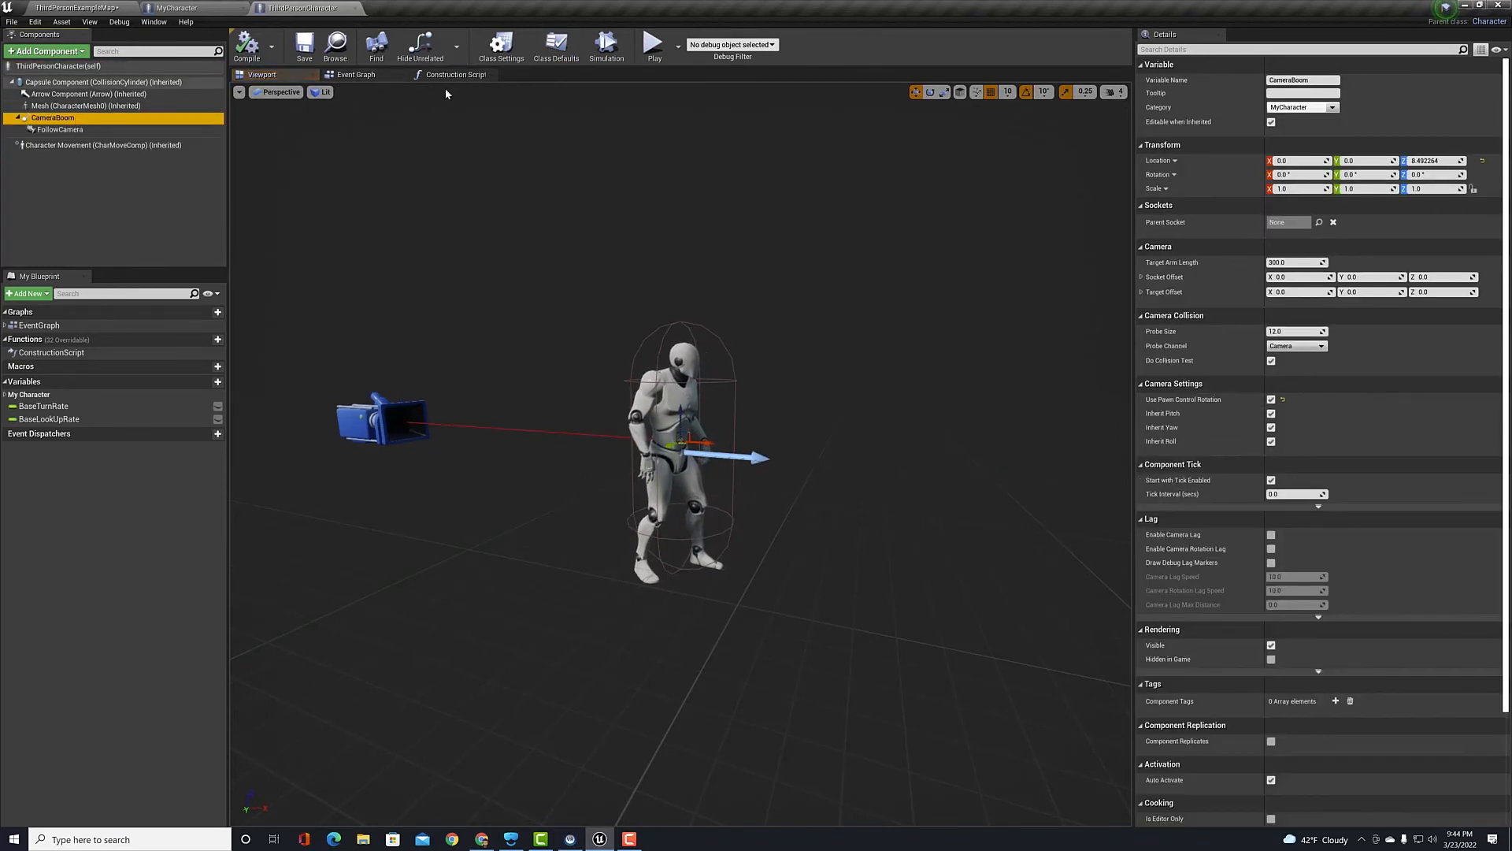
Copy the Mouse input, Jump and Movement input node groups from ThirdPersonCharacter's Event Graph.
{"action": "left_click", "coordinate": [356, 75]}
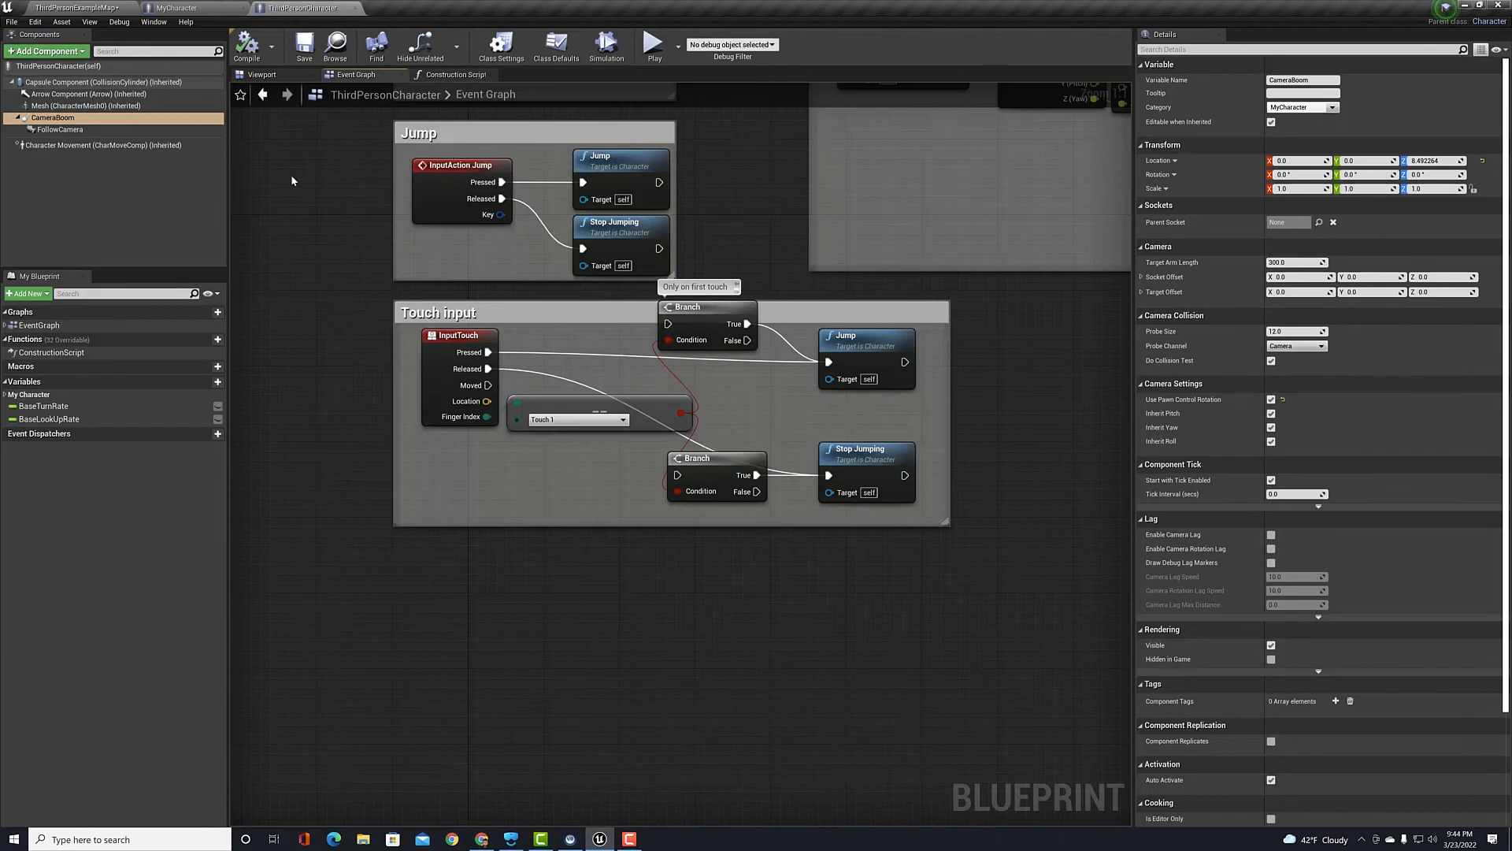
{"action": "right_click_drag", "start_coordinate": [290, 173], "coordinate": [265, 456]}
{"action": "scroll", "coordinate": [411, 450], "scroll_direction": "down", "scroll_amount": 2}
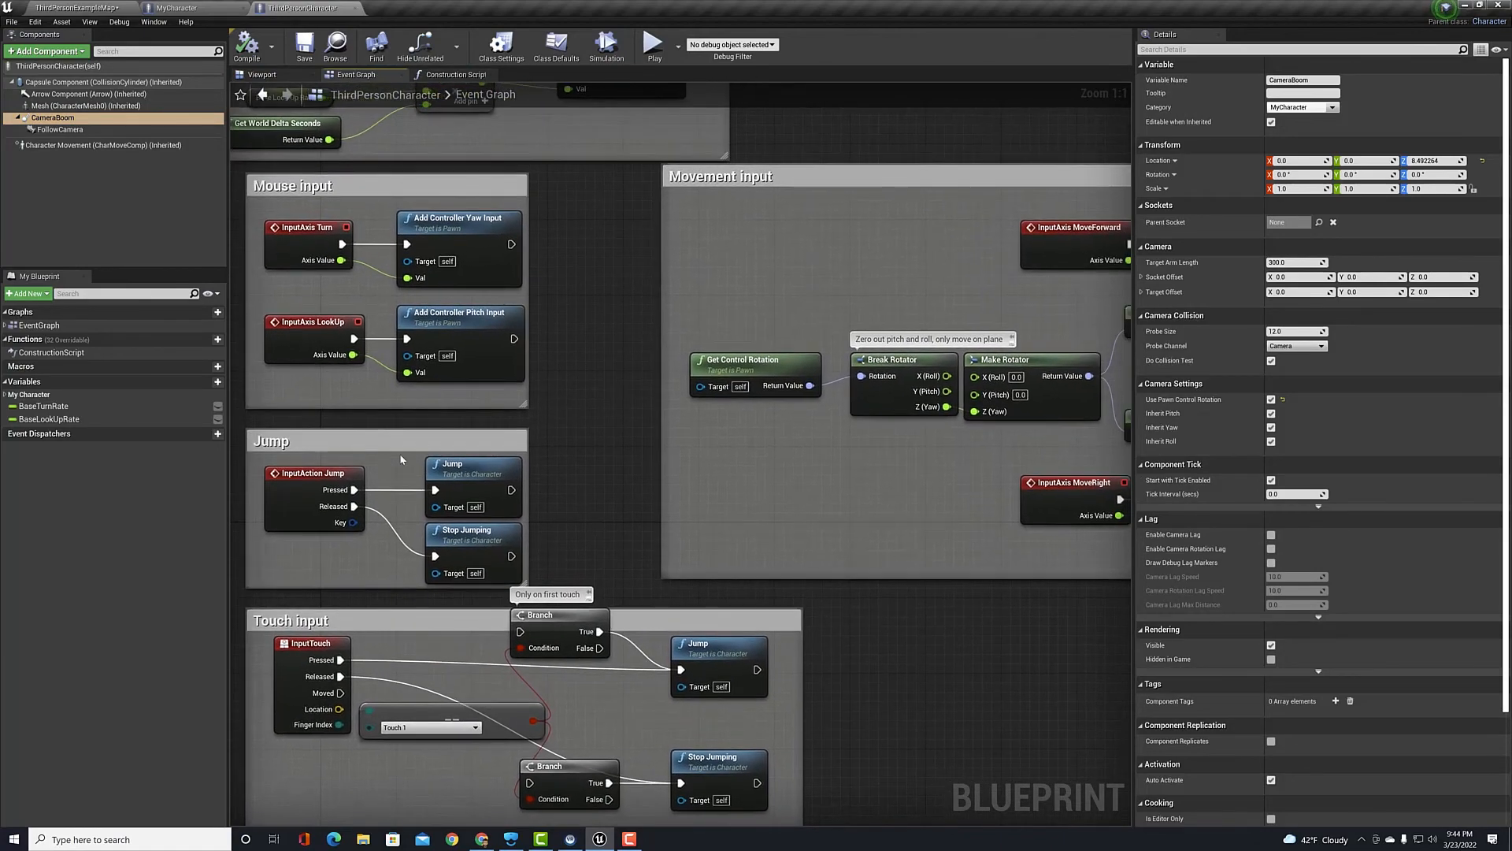
{"action": "scroll", "coordinate": [411, 450], "scroll_direction": "down", "scroll_amount": 1}
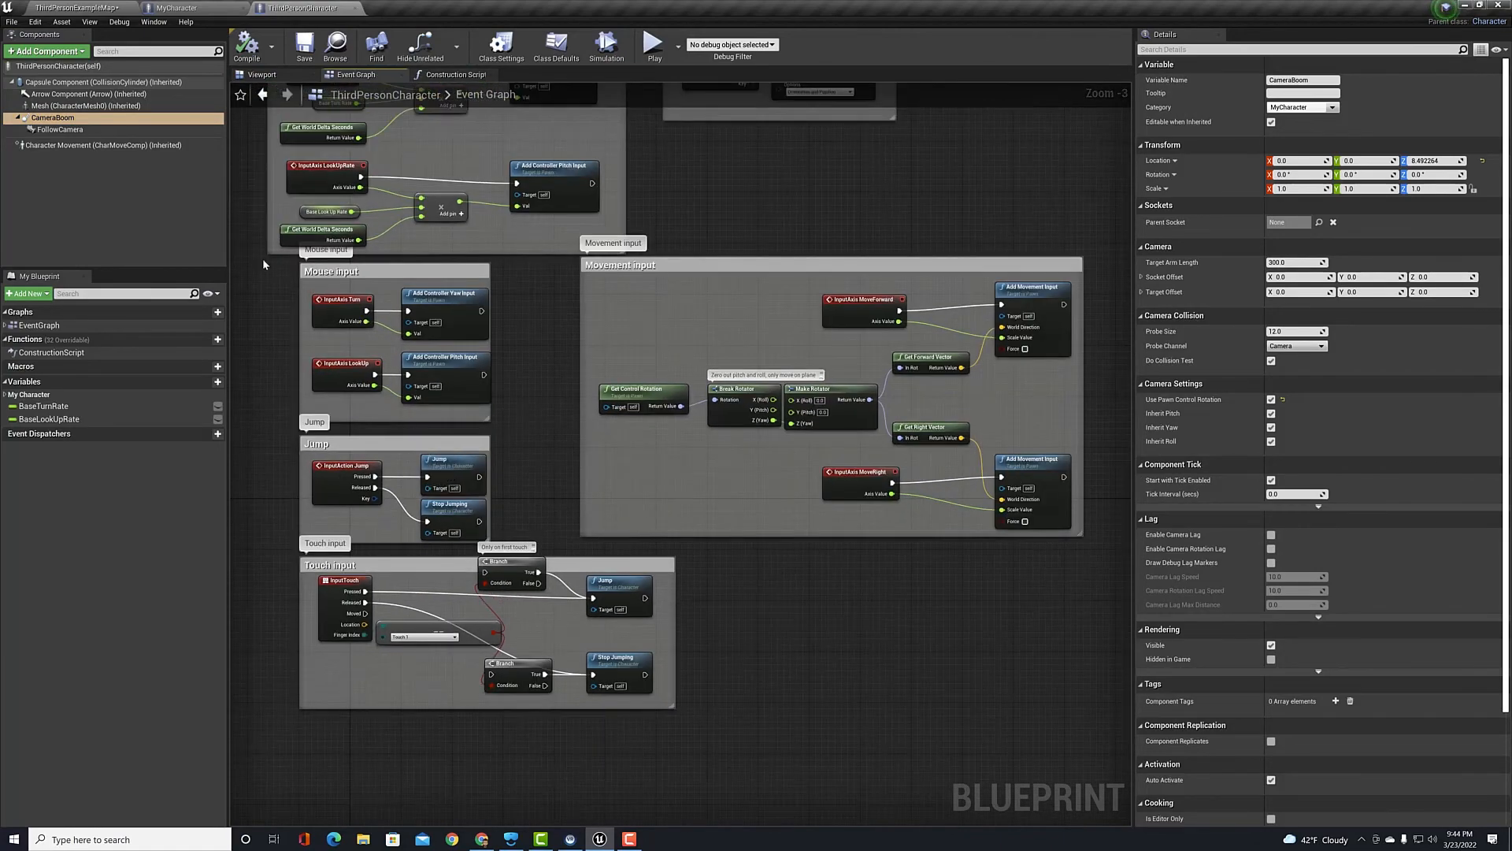
{"action": "scroll", "coordinate": [268, 276], "scroll_direction": "down", "scroll_amount": 1}
{"action": "right_click_drag", "start_coordinate": [264, 296], "coordinate": [299, 374]}
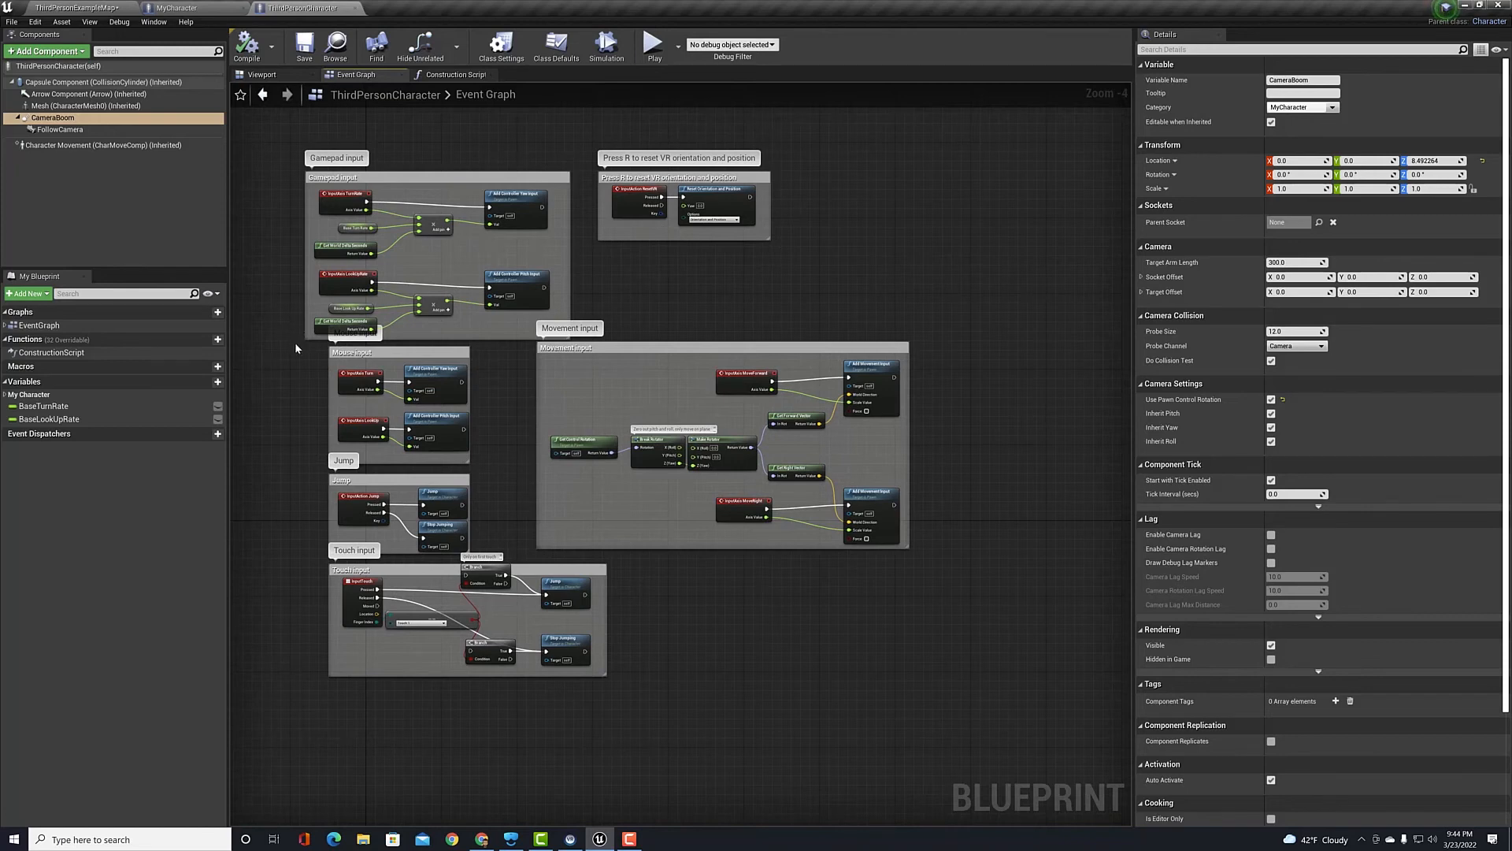
{"action": "left_click_drag", "start_coordinate": [302, 347], "coordinate": [989, 548]}
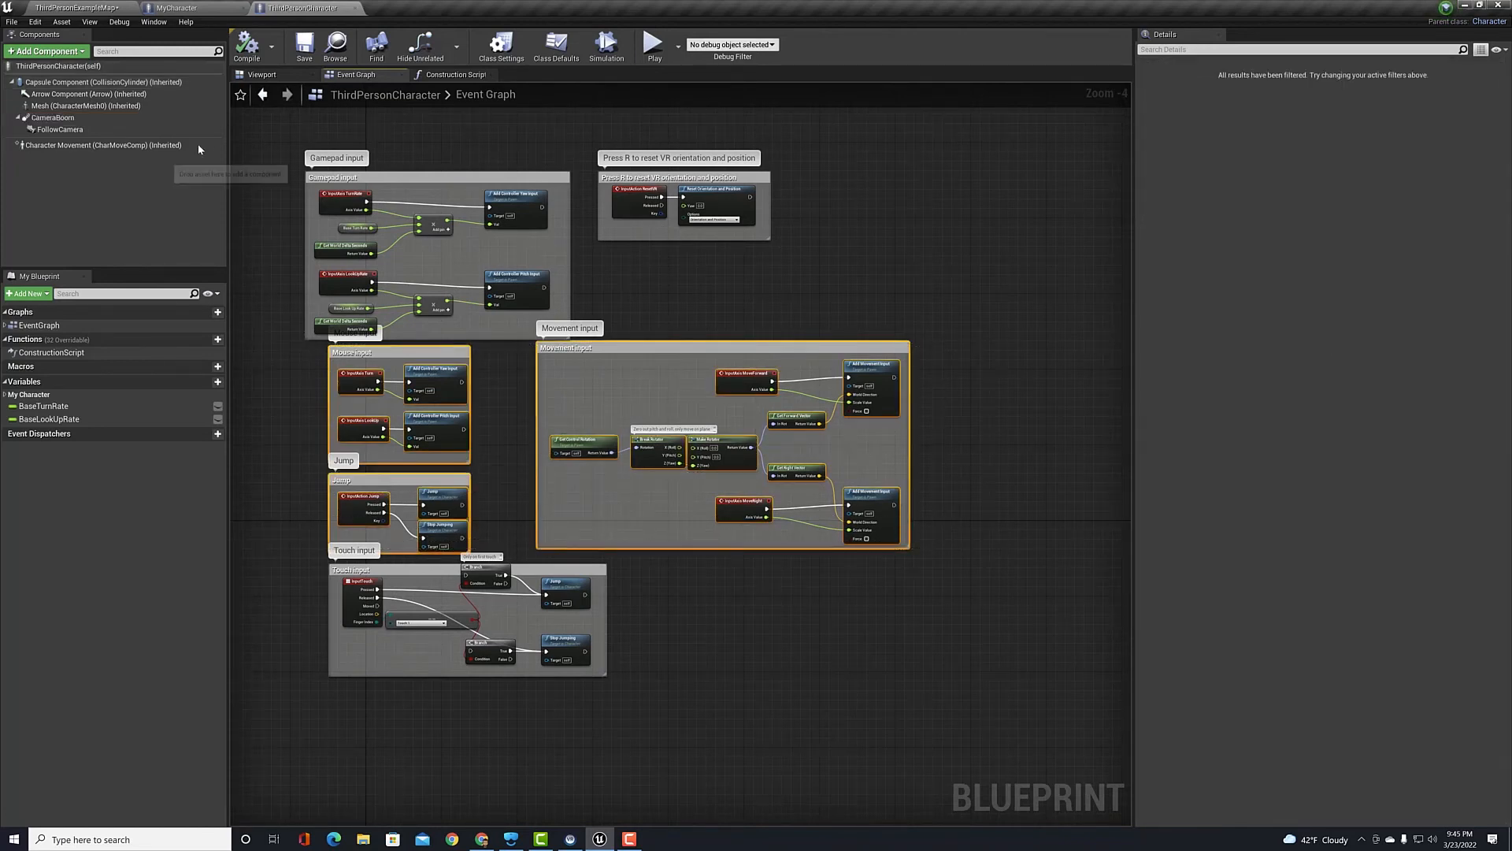
Delete the default BeginPlay, ActorBeginOverlap and Tick event nodes from MyCharacter's Event Graph.
{"action": "left_click", "coordinate": [210, 8]}
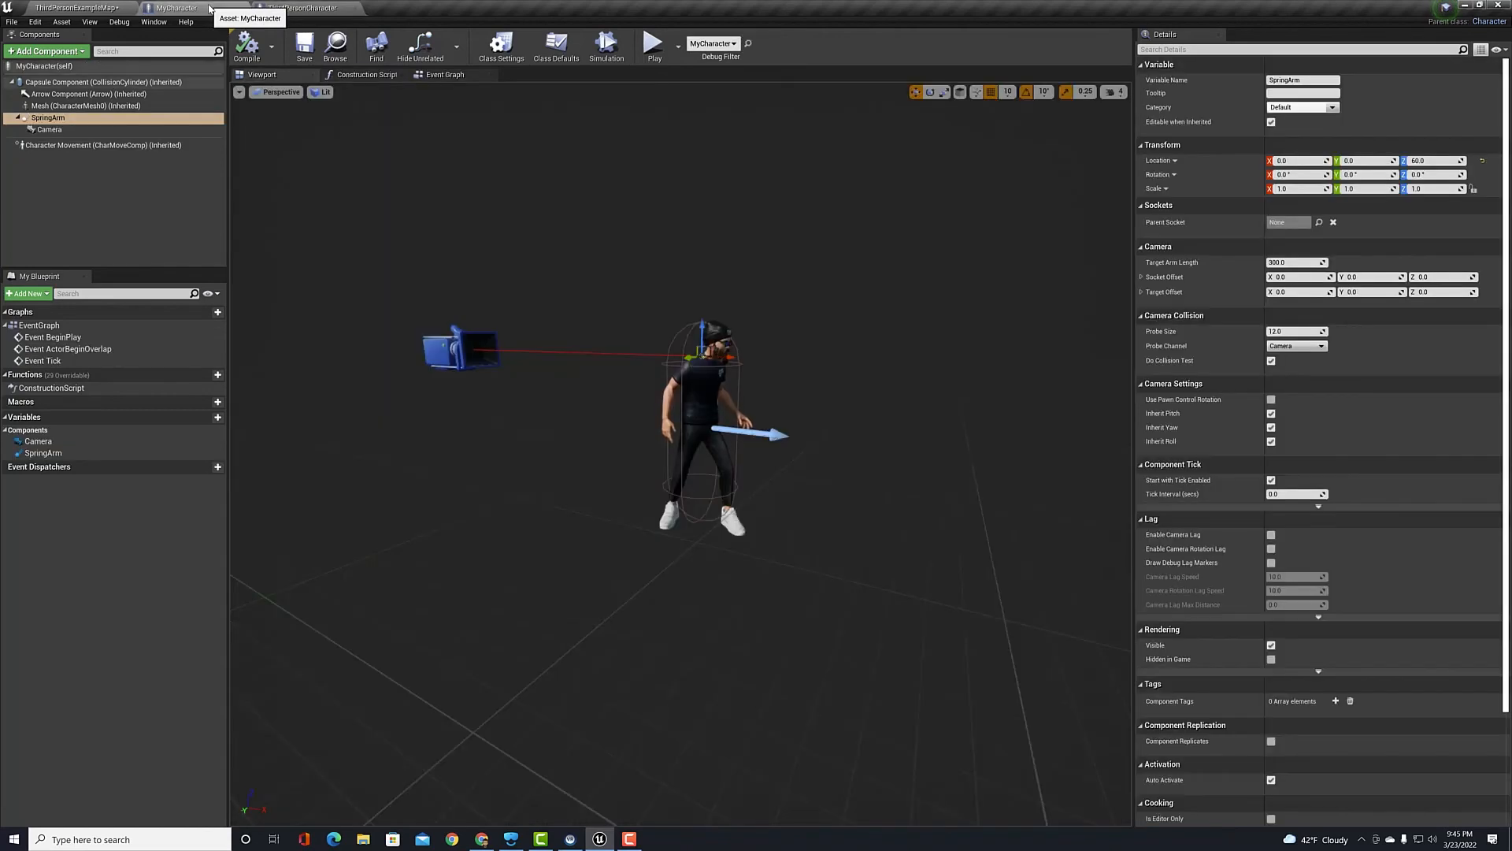
{"action": "left_click", "coordinate": [471, 76]}
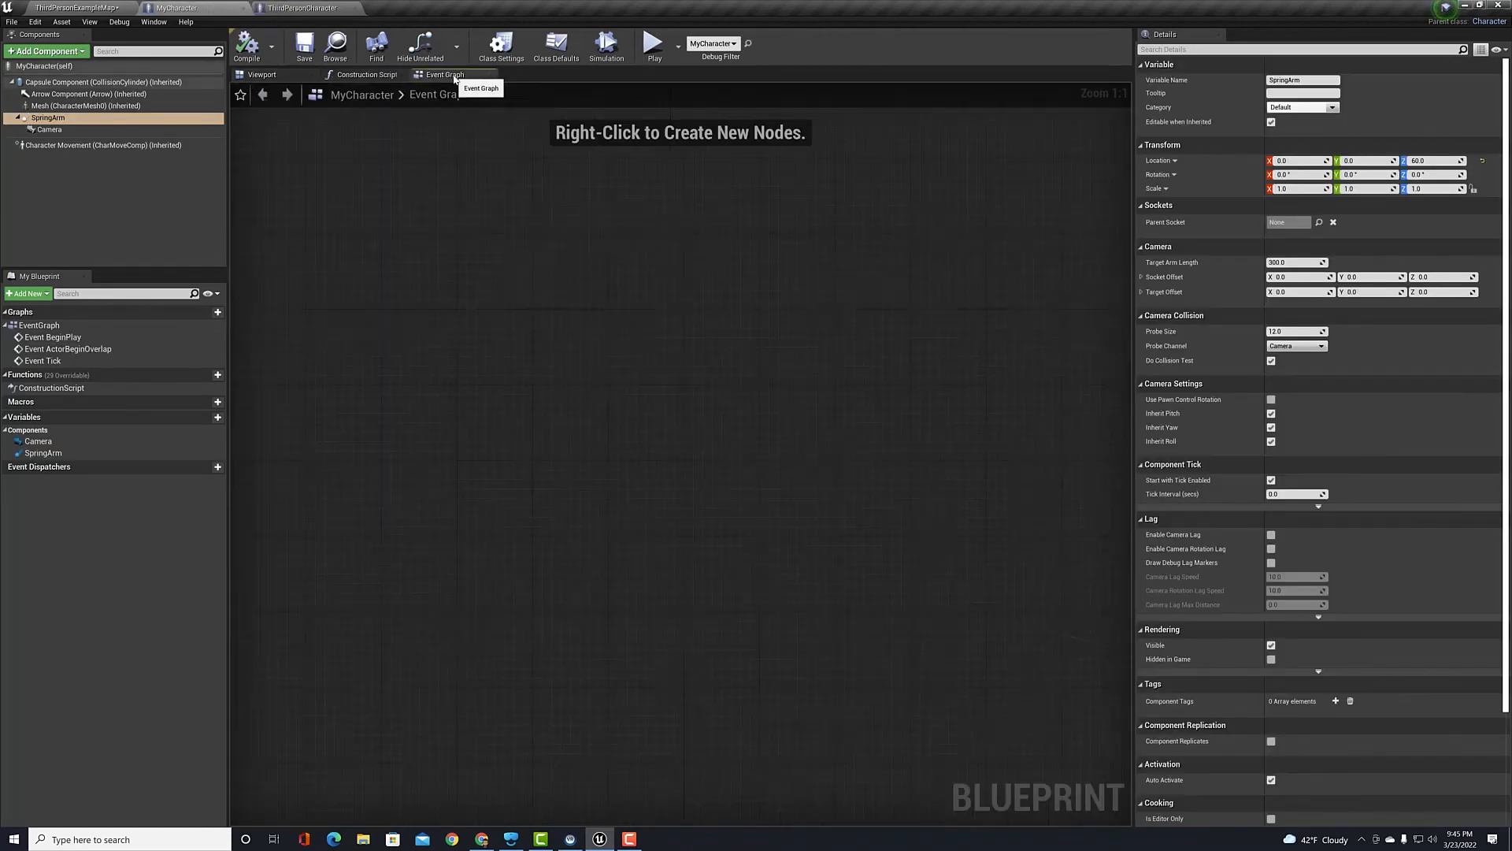
{"action": "left_click_drag", "start_coordinate": [626, 271], "coordinate": [880, 593]}
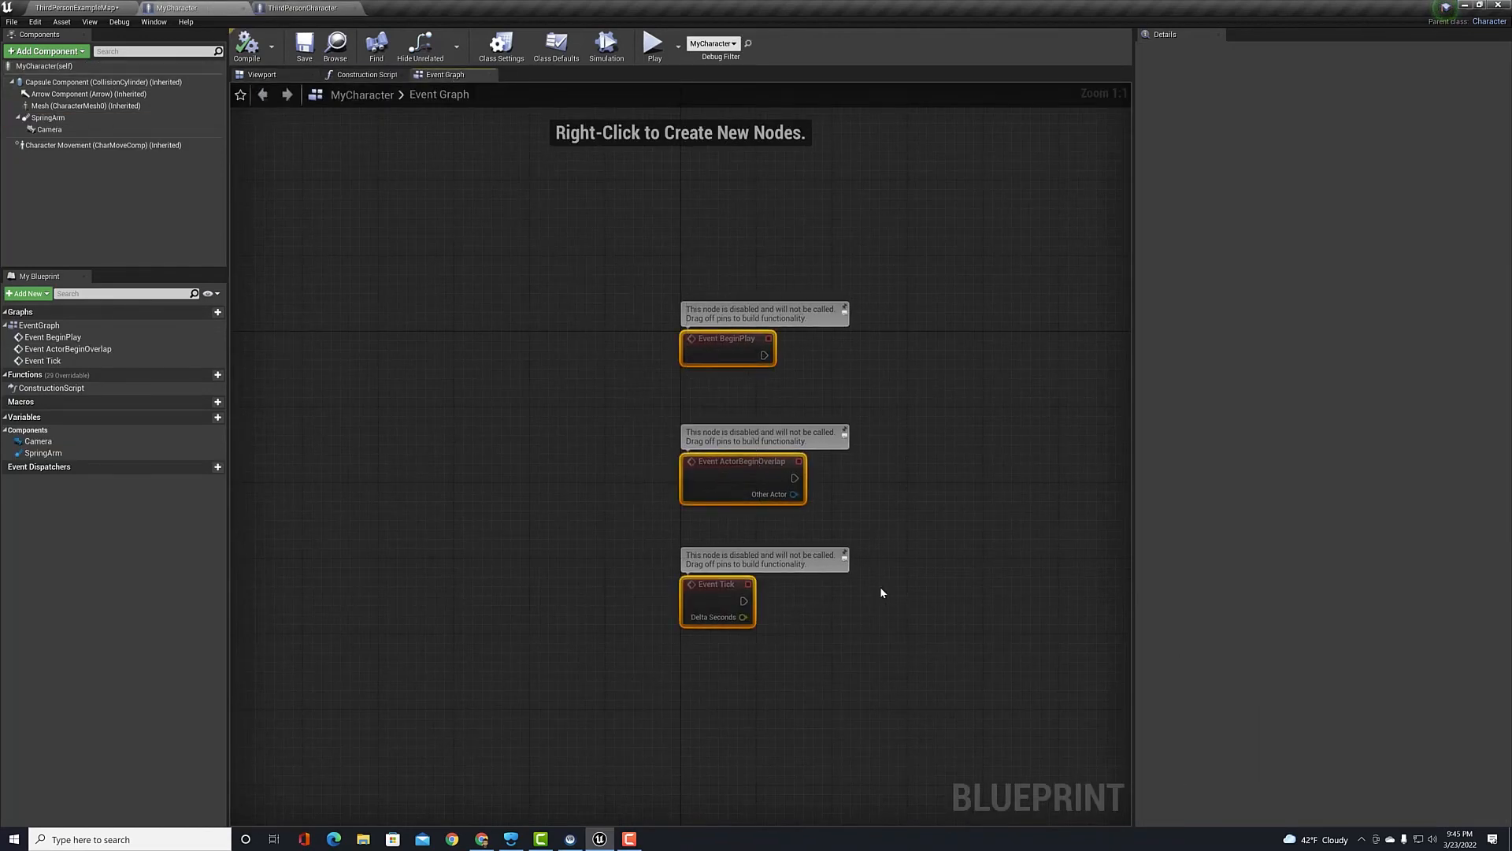
{"action": "key", "text": "Delete"}
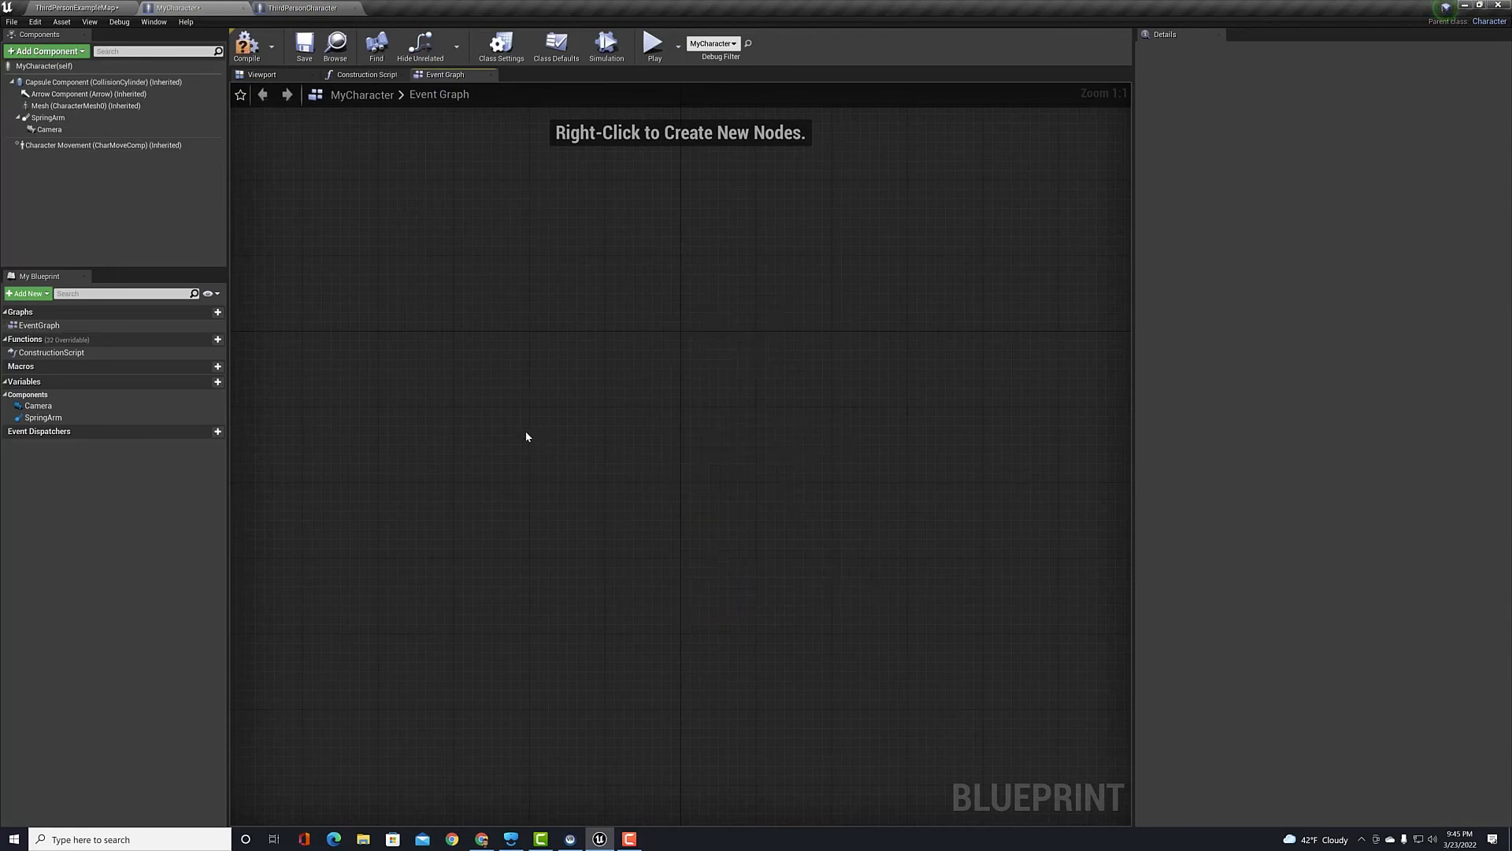
Paste the copied Mouse input, Jump and Movement input groups into MyCharacter's Event Graph.
{"action": "scroll", "coordinate": [526, 431], "scroll_direction": "down", "scroll_amount": 3}
{"action": "key", "text": "ctrl+v"}
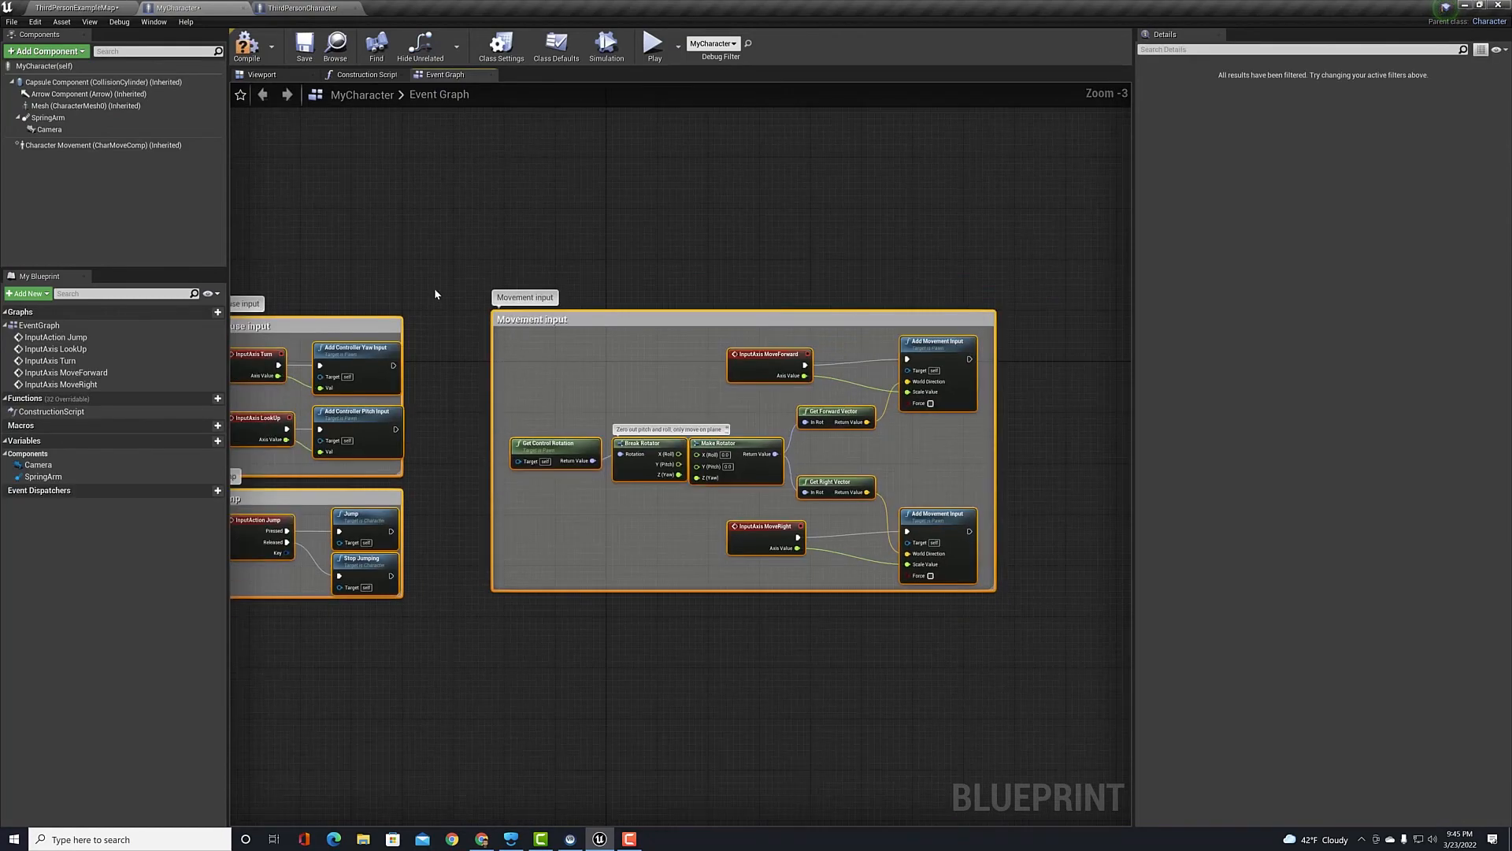
{"action": "right_click_drag", "start_coordinate": [435, 294], "coordinate": [518, 282]}
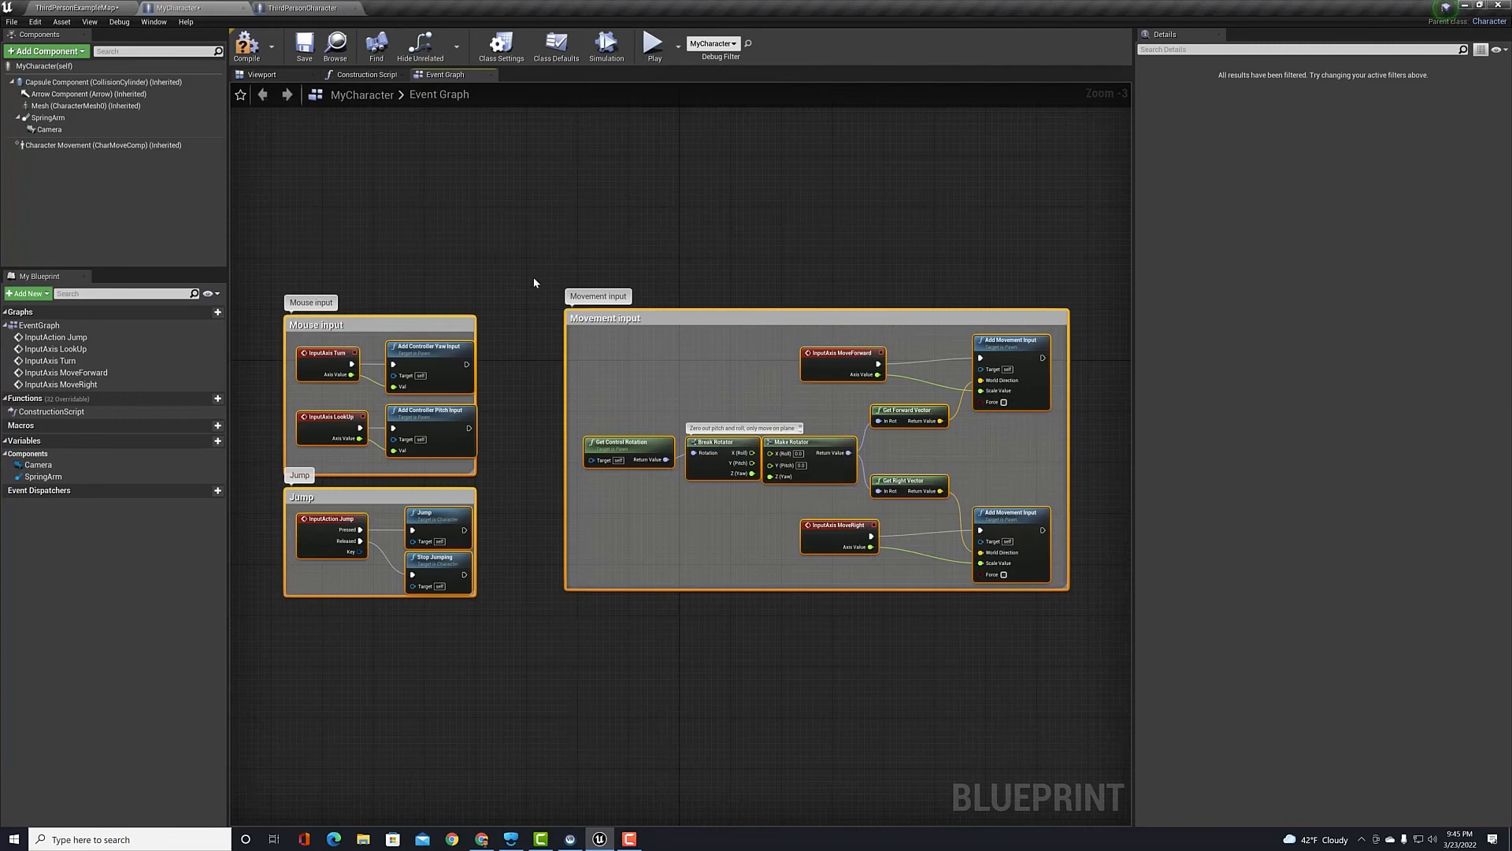
Move the Movement input group closer to the Mouse input and Jump groups, and compile MyCharacter.
{"action": "left_click_drag", "start_coordinate": [529, 270], "coordinate": [1013, 654]}
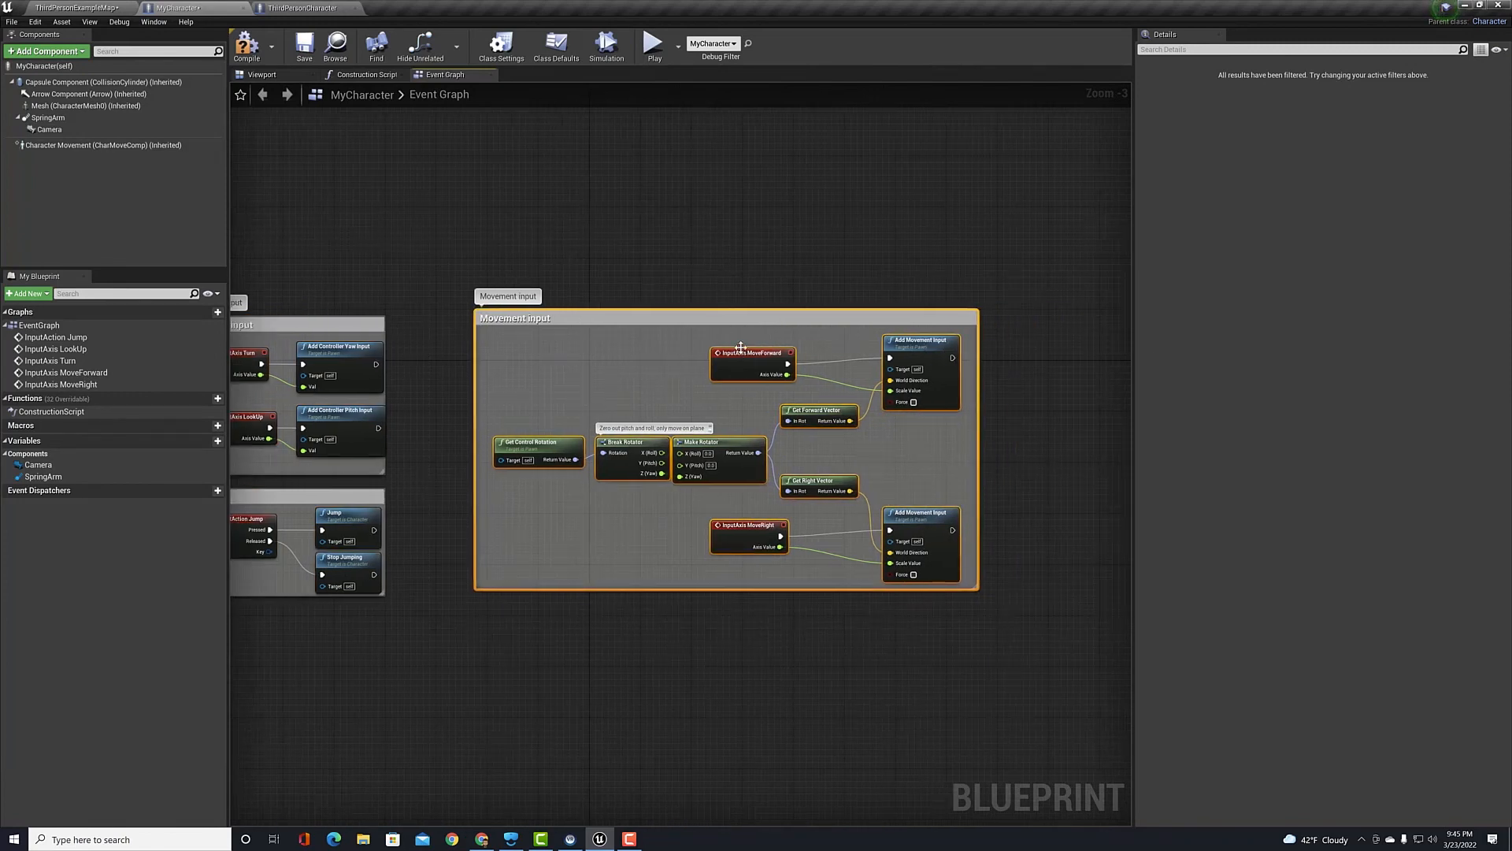
{"action": "left_click_drag", "start_coordinate": [740, 348], "coordinate": [671, 356]}
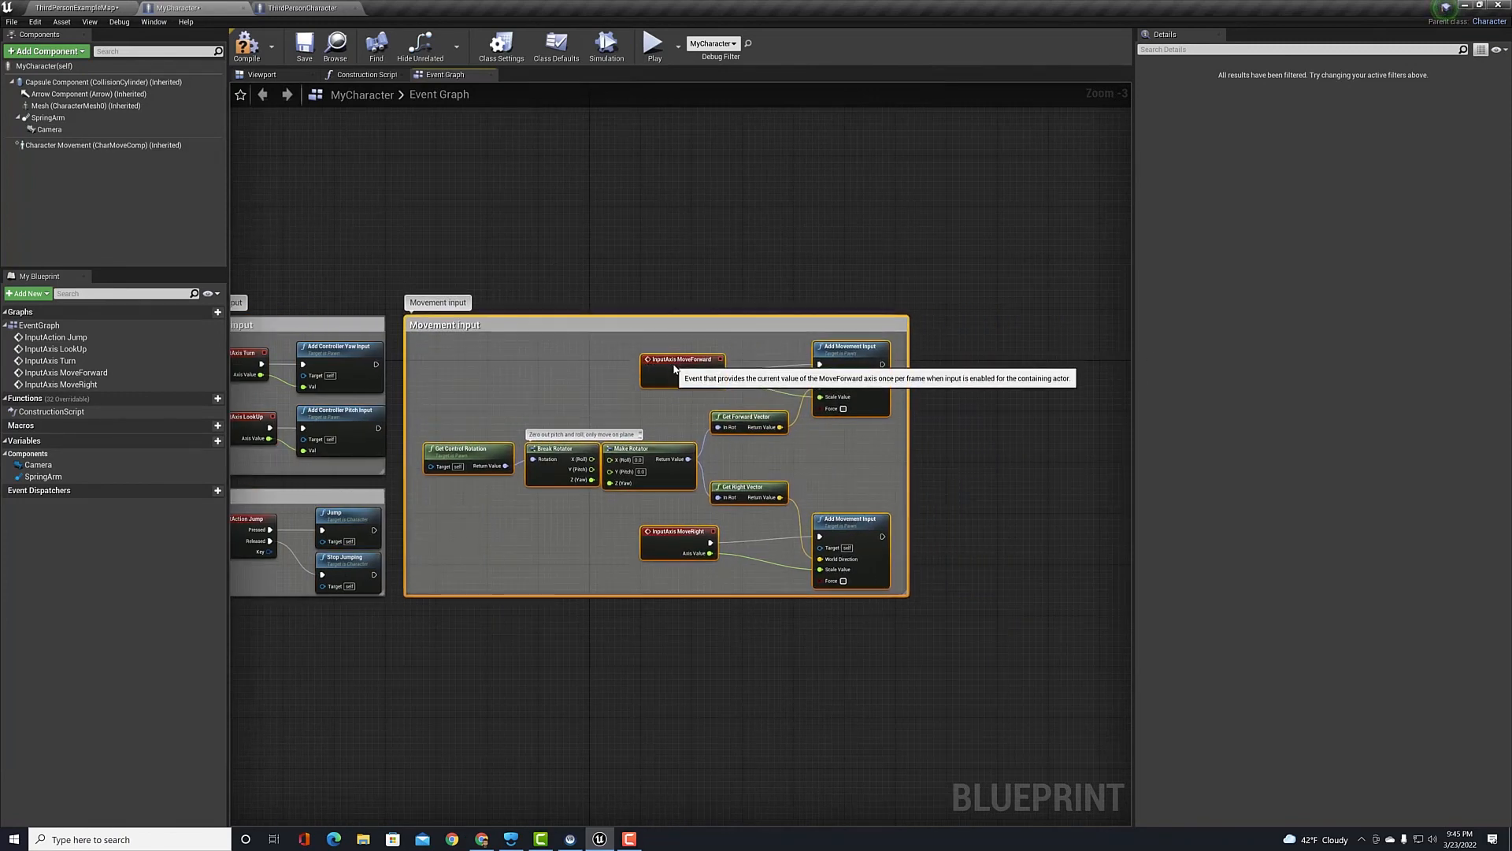
{"action": "left_click", "coordinate": [550, 242]}
{"action": "right_click_drag", "start_coordinate": [549, 241], "coordinate": [682, 243]}
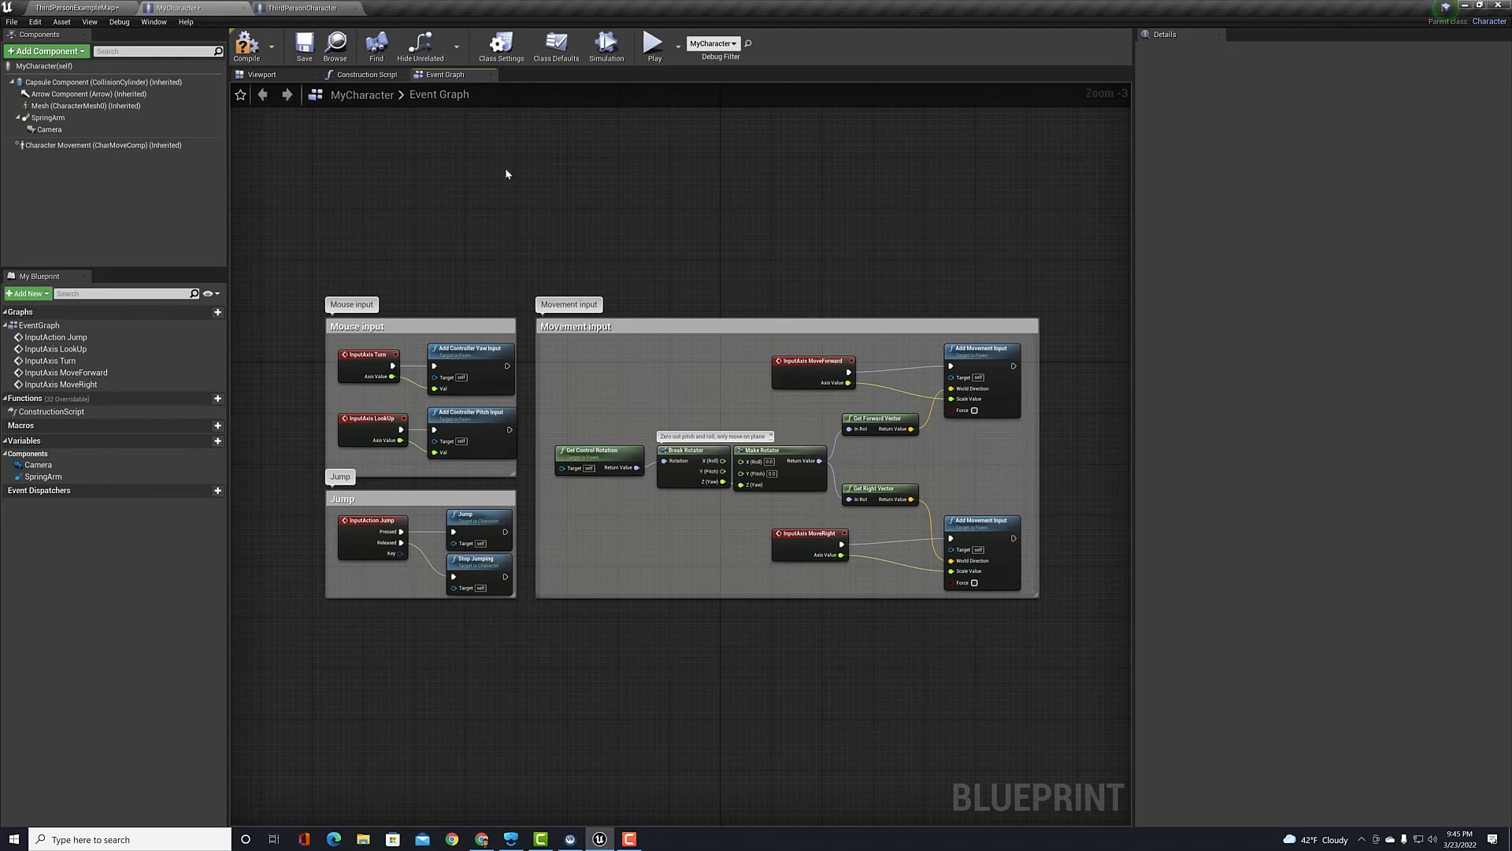
{"action": "left_click", "coordinate": [249, 50]}
Close the ThirdPersonCharacter blueprint and return to the ThirdPersonExampleMap level.
{"action": "left_click", "coordinate": [347, 9]}
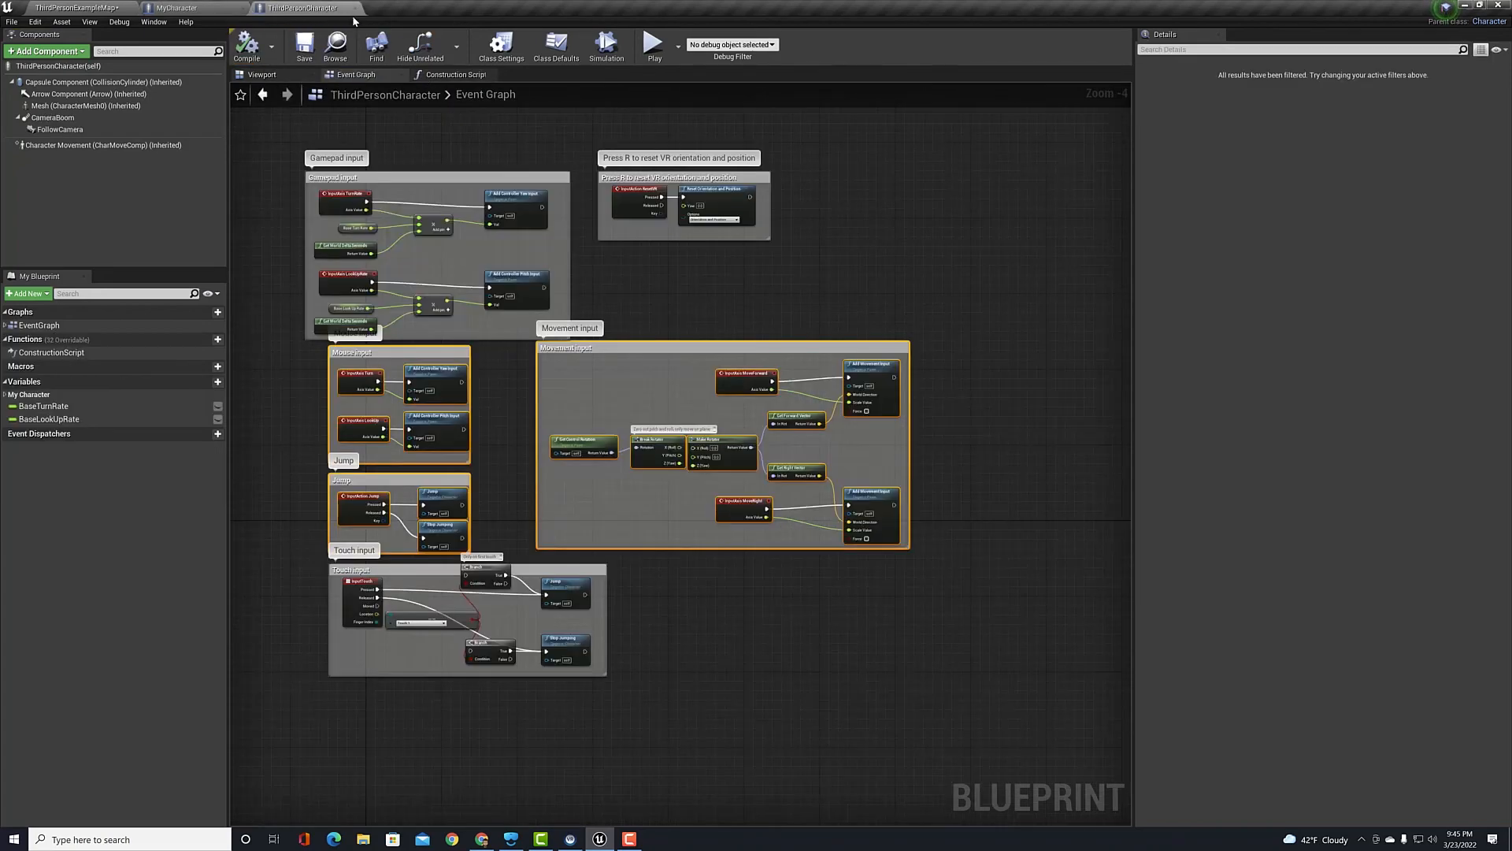
{"action": "left_click", "coordinate": [355, 9]}
{"action": "left_click", "coordinate": [45, 7]}
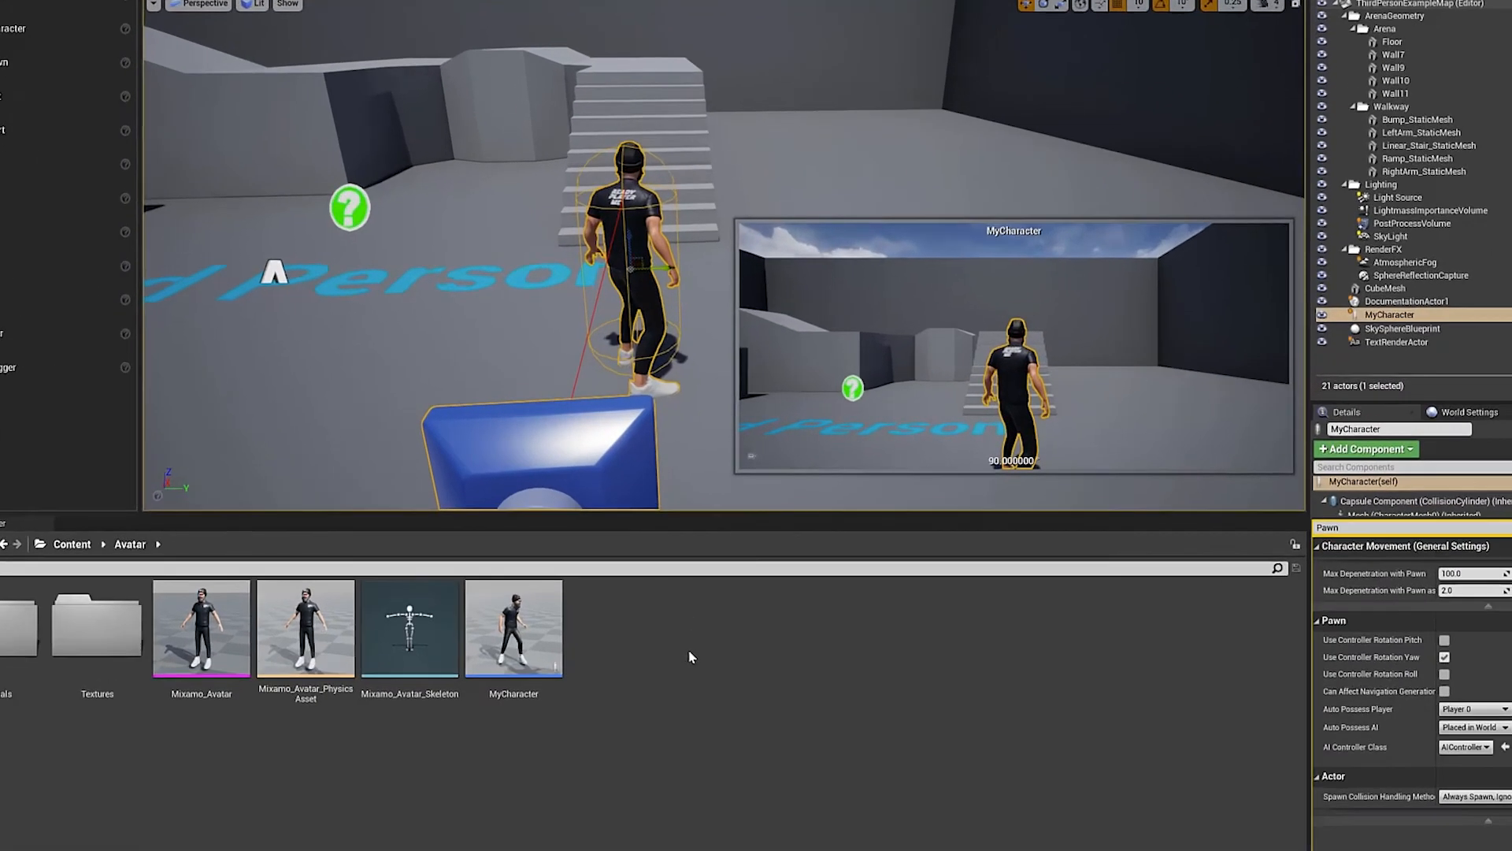
Create an Animation Blueprint in the Avatar folder with Mixamo_Avatar_Skeleton as its target skeleton.
{"action": "right_click", "coordinate": [690, 656]}
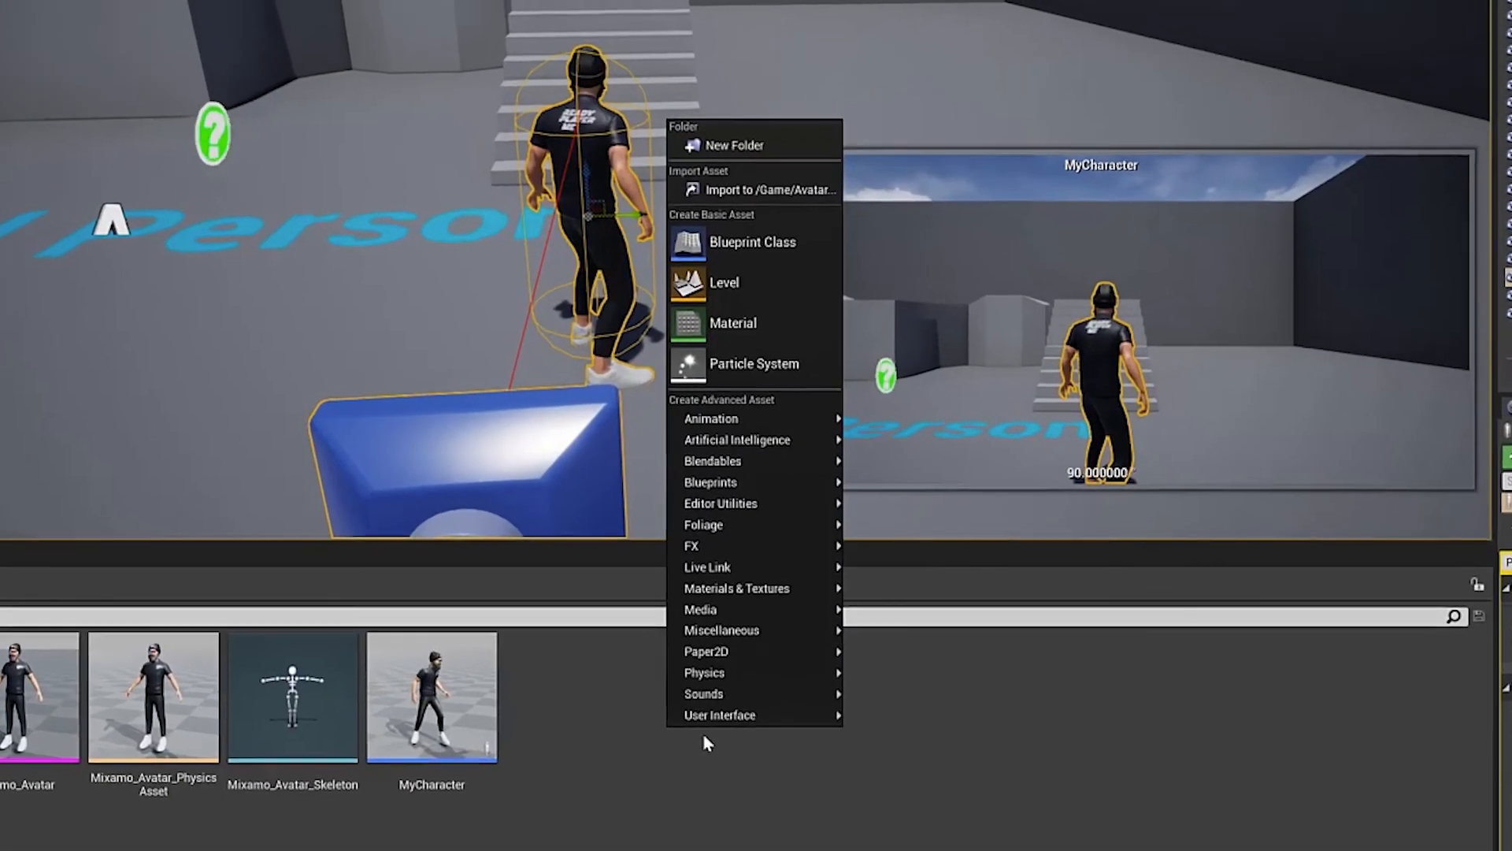
{"action": "mouse_move", "coordinate": [777, 426]}
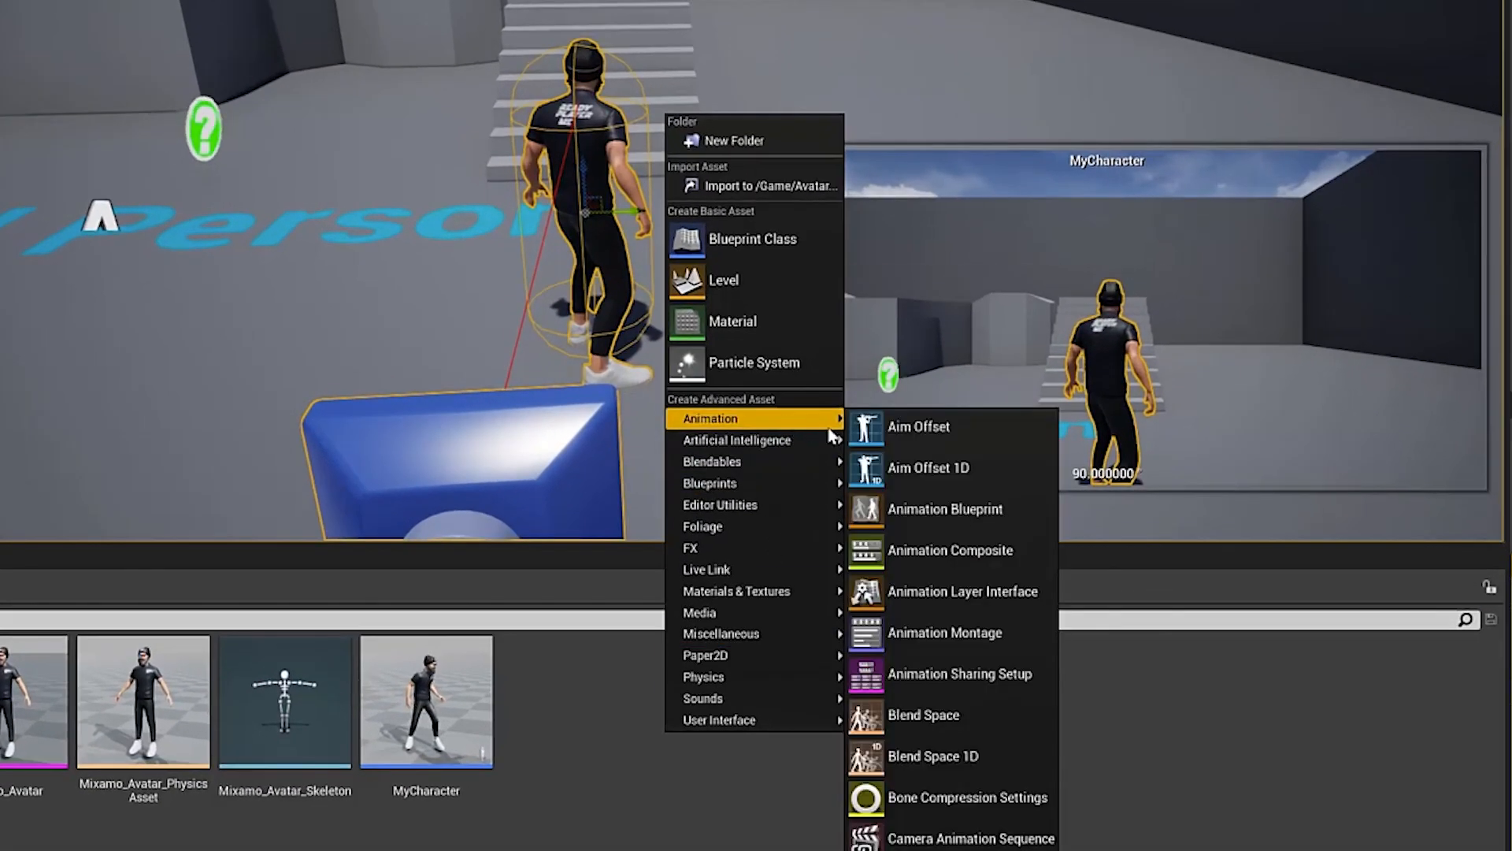
{"action": "left_click", "coordinate": [953, 516]}
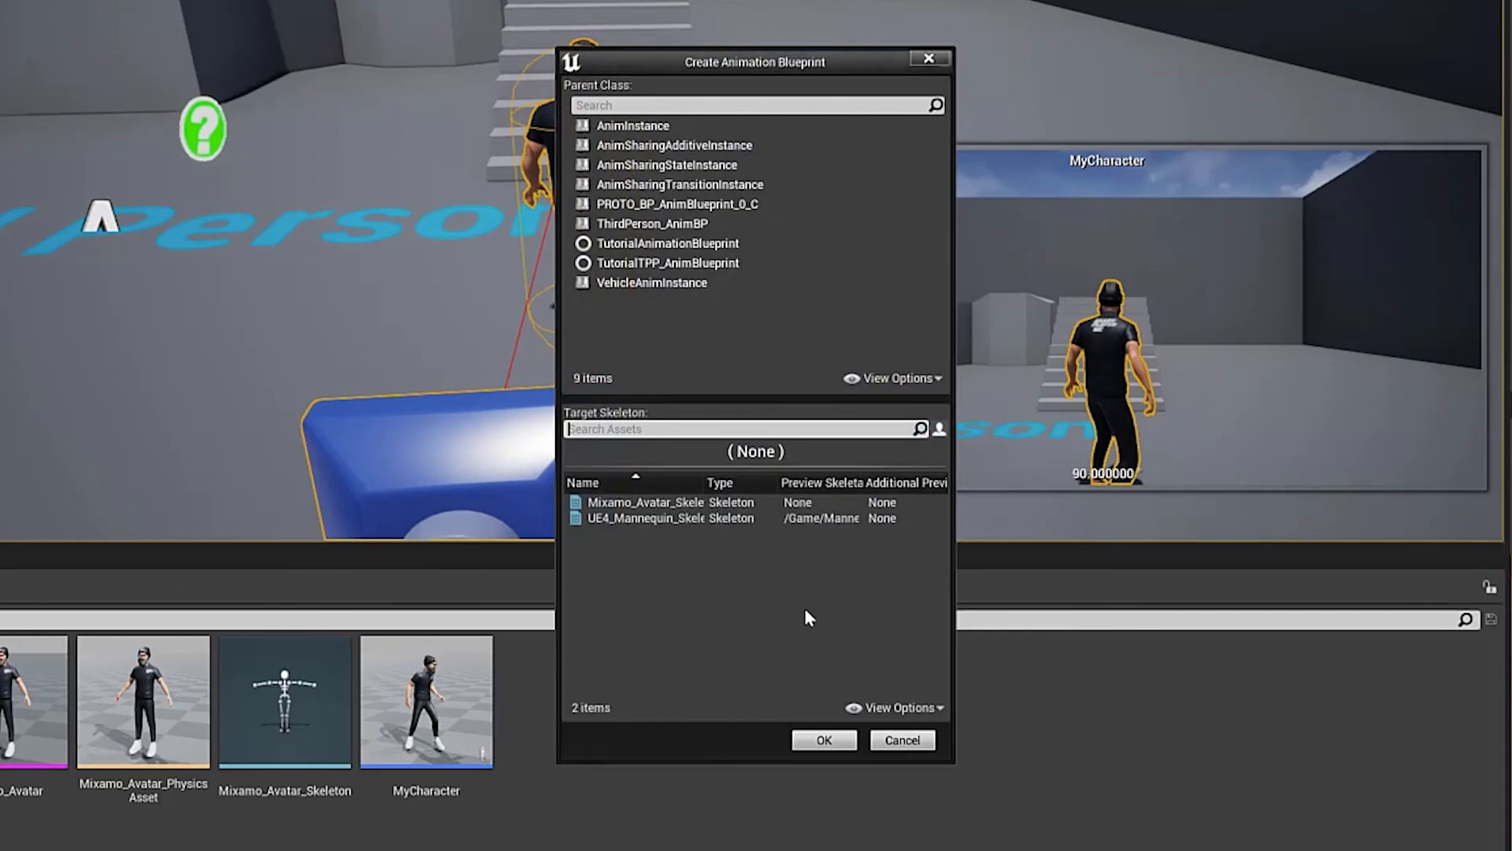
{"action": "left_click", "coordinate": [682, 504]}
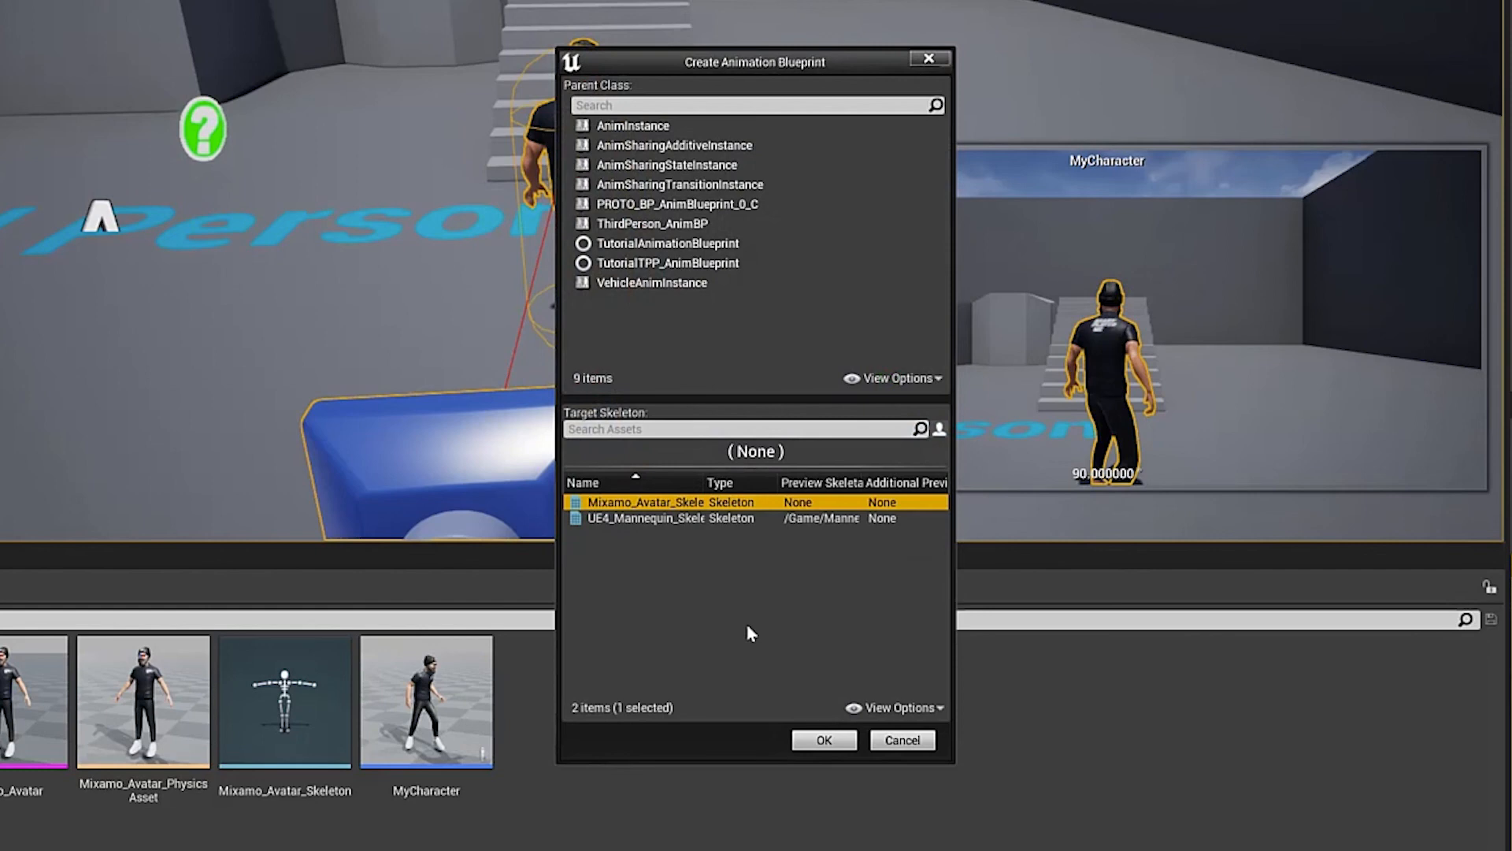
{"action": "left_click", "coordinate": [824, 740]}
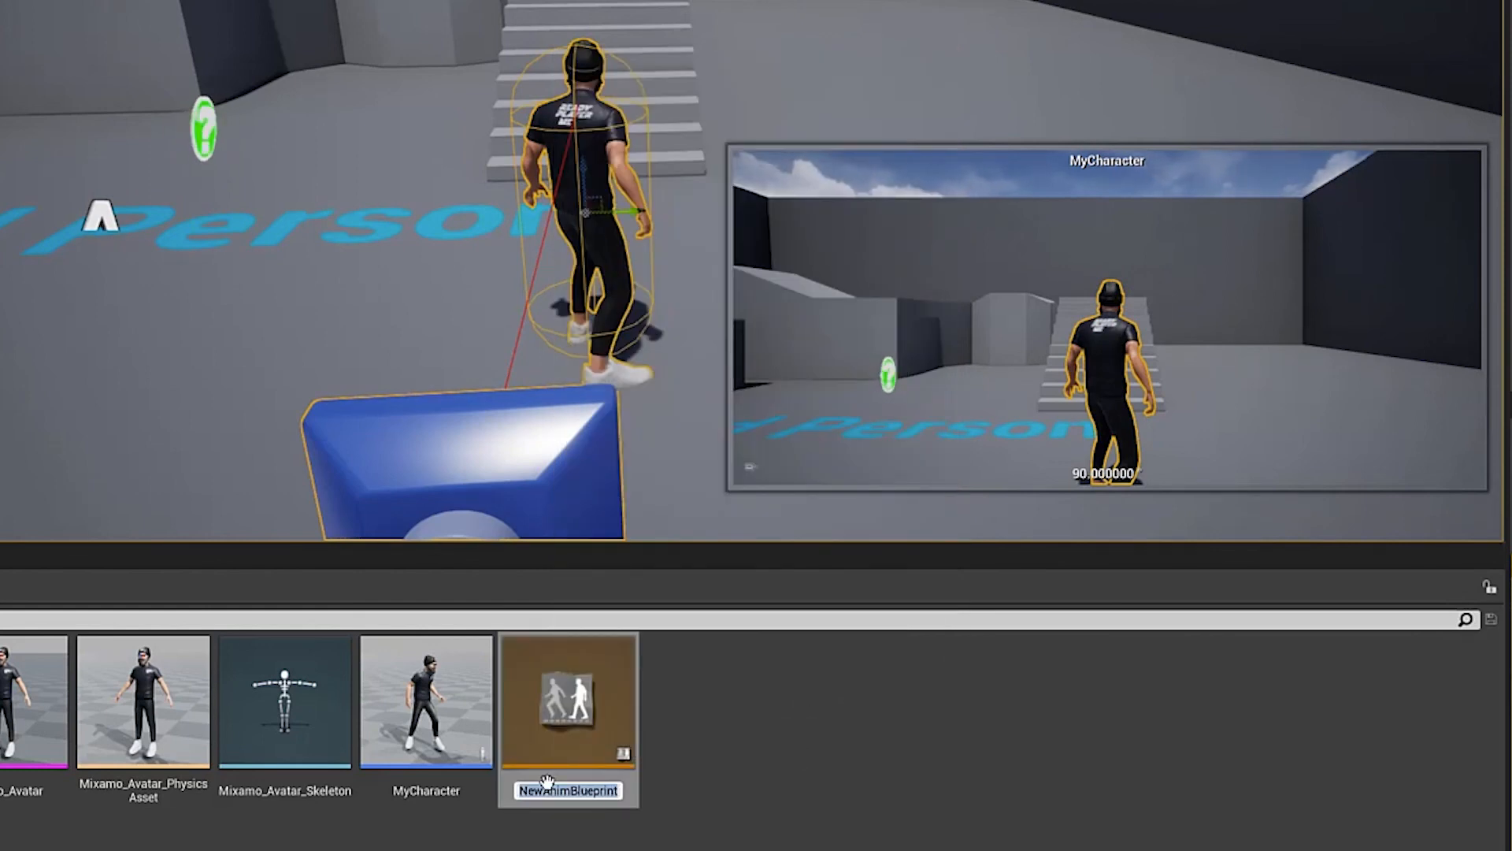
Name the new Animation Blueprint MyCharacterAnim_BP and select it in the Avatar folder.
{"action": "type", "text": "MyCharacye"}
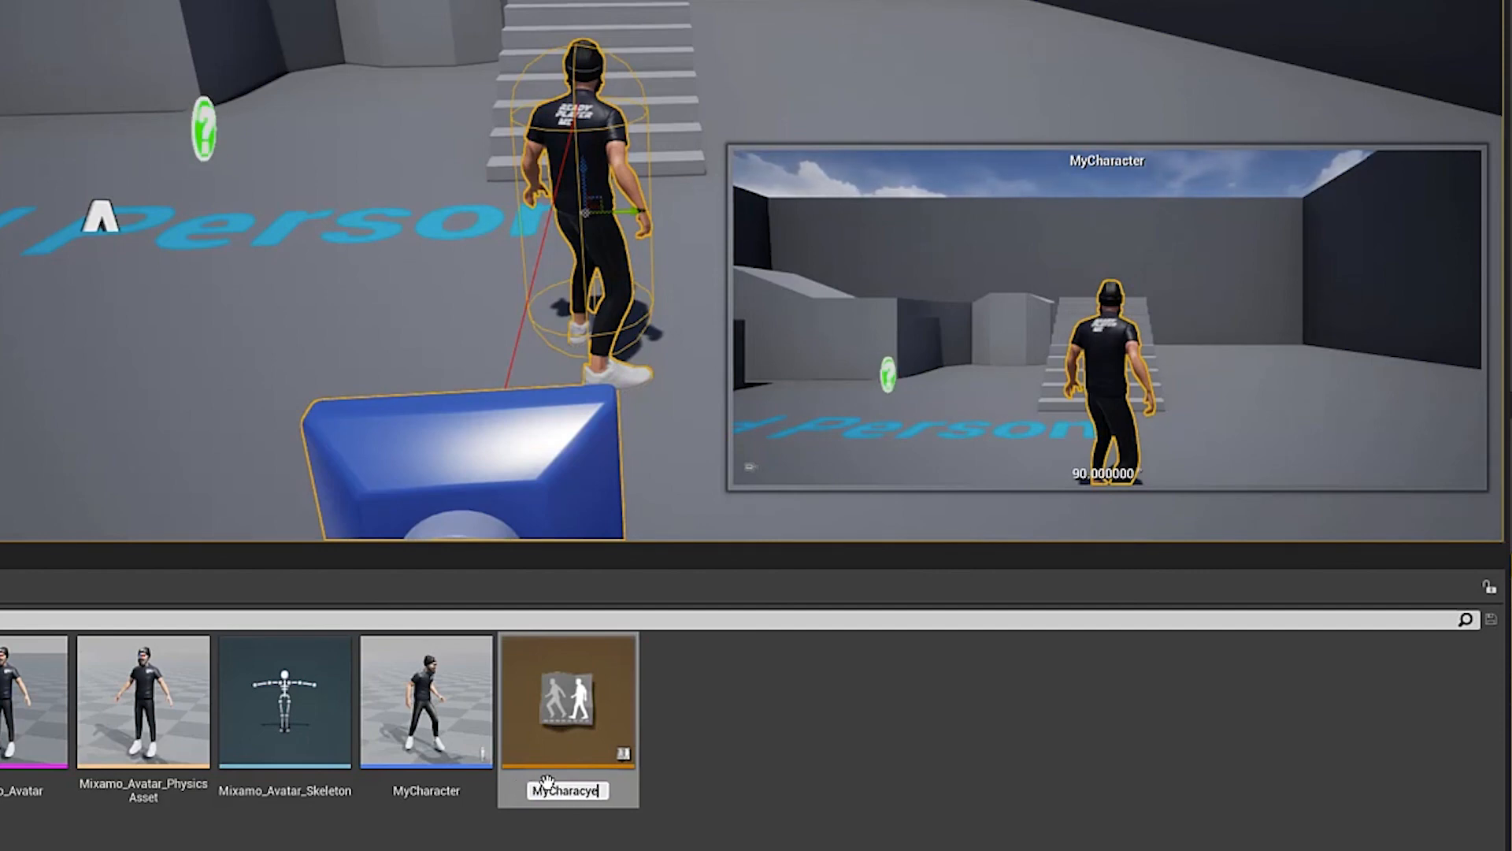
{"action": "type", "text": "rAni"}
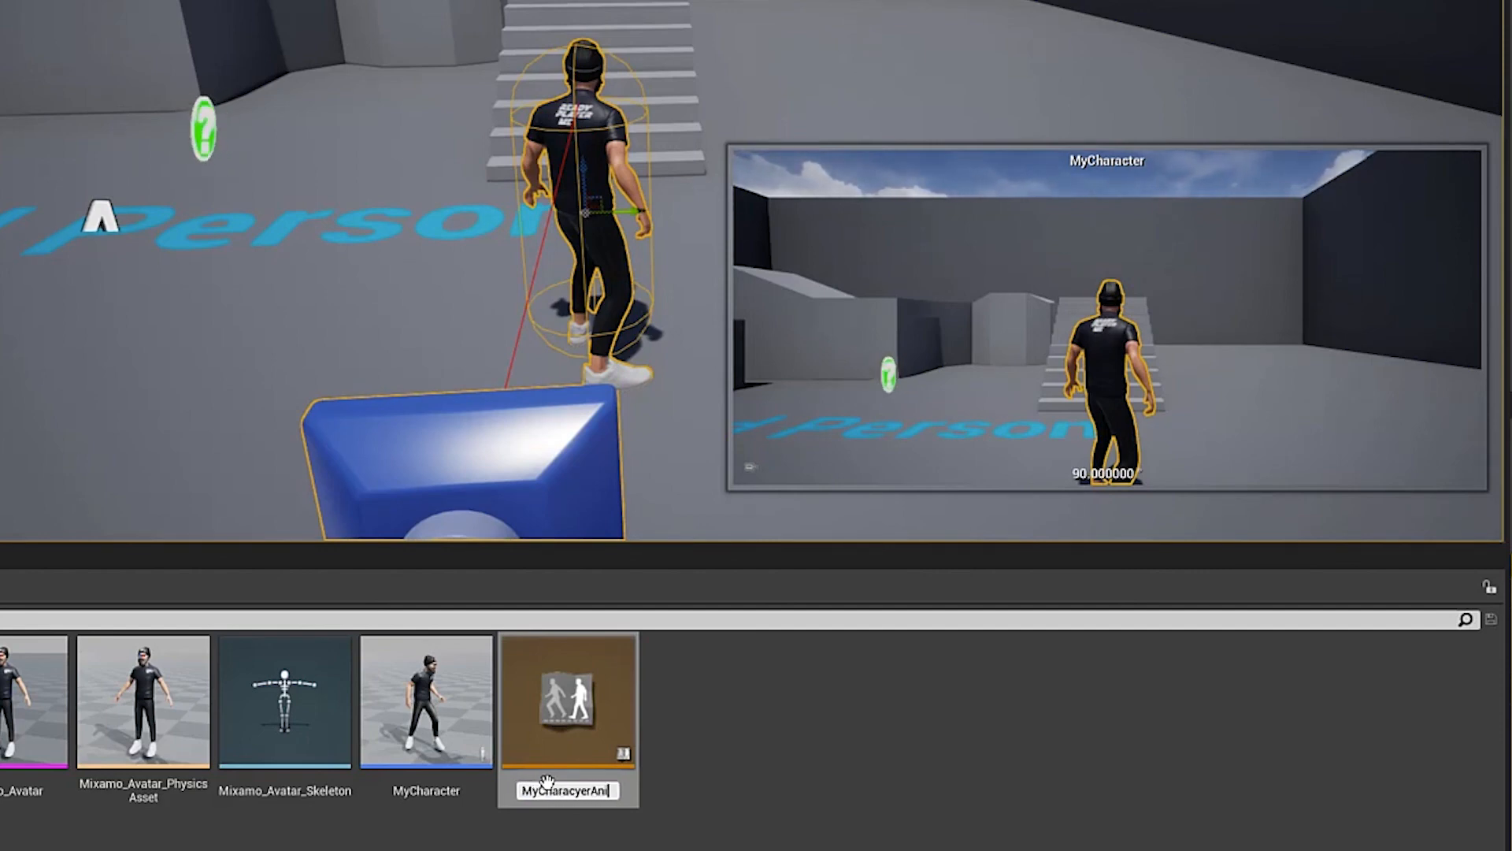
{"action": "type", "text": "m_BP"}
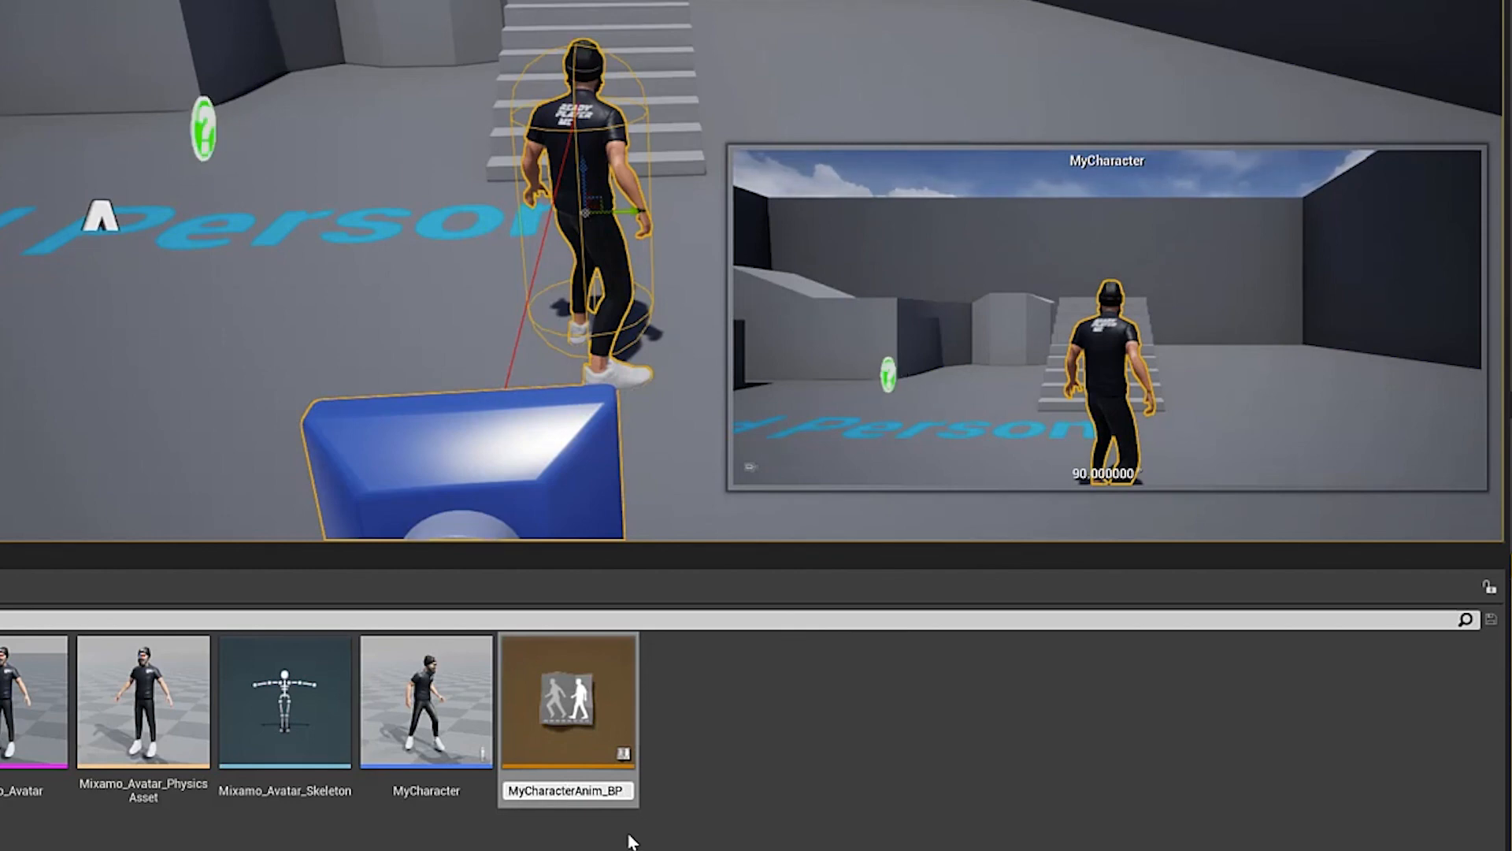
{"action": "key", "text": "Return"}
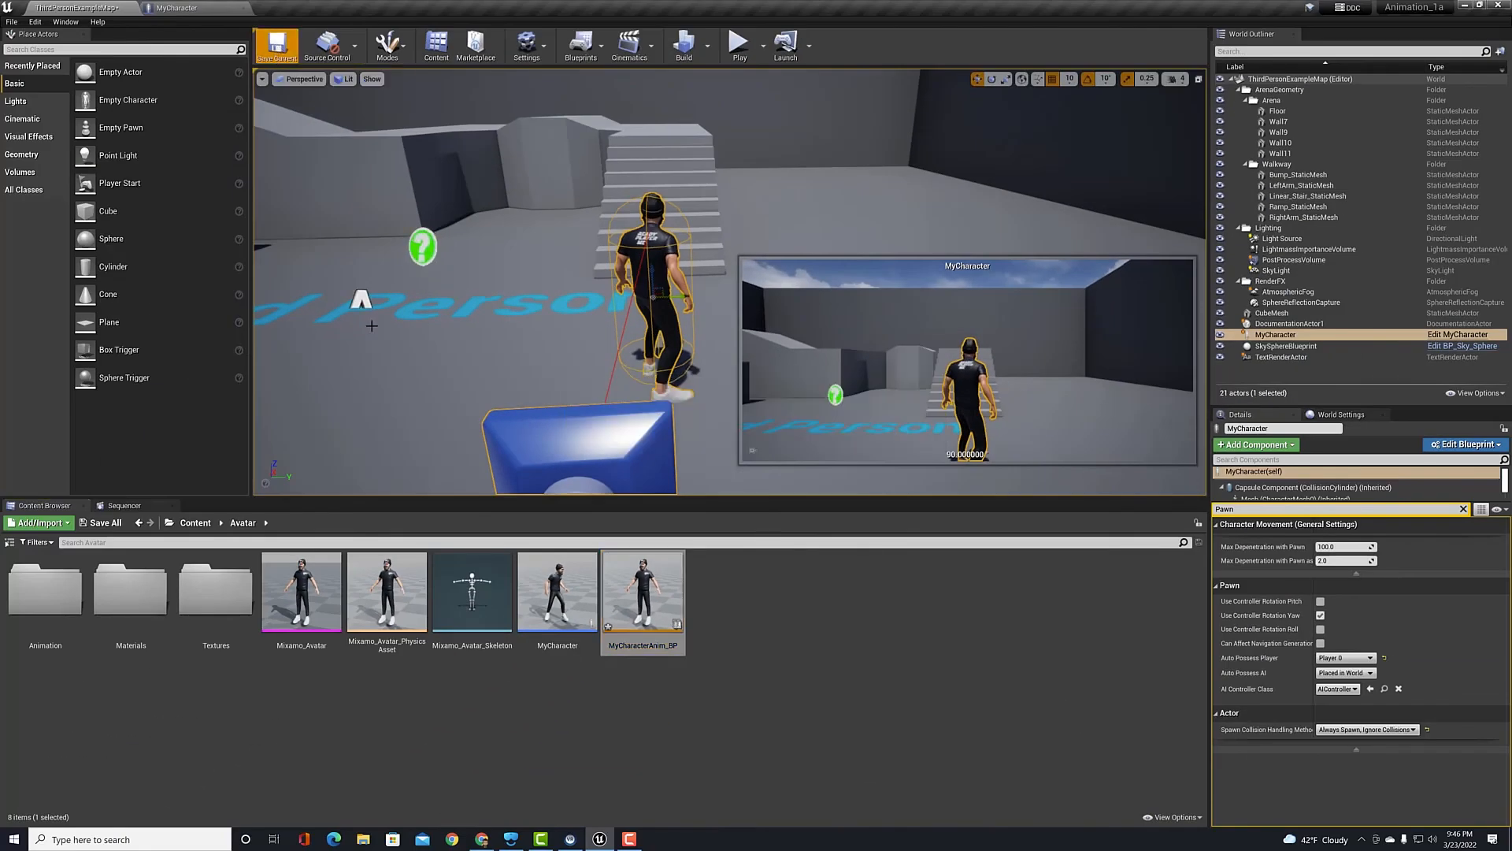
{"action": "left_click", "coordinate": [672, 628]}
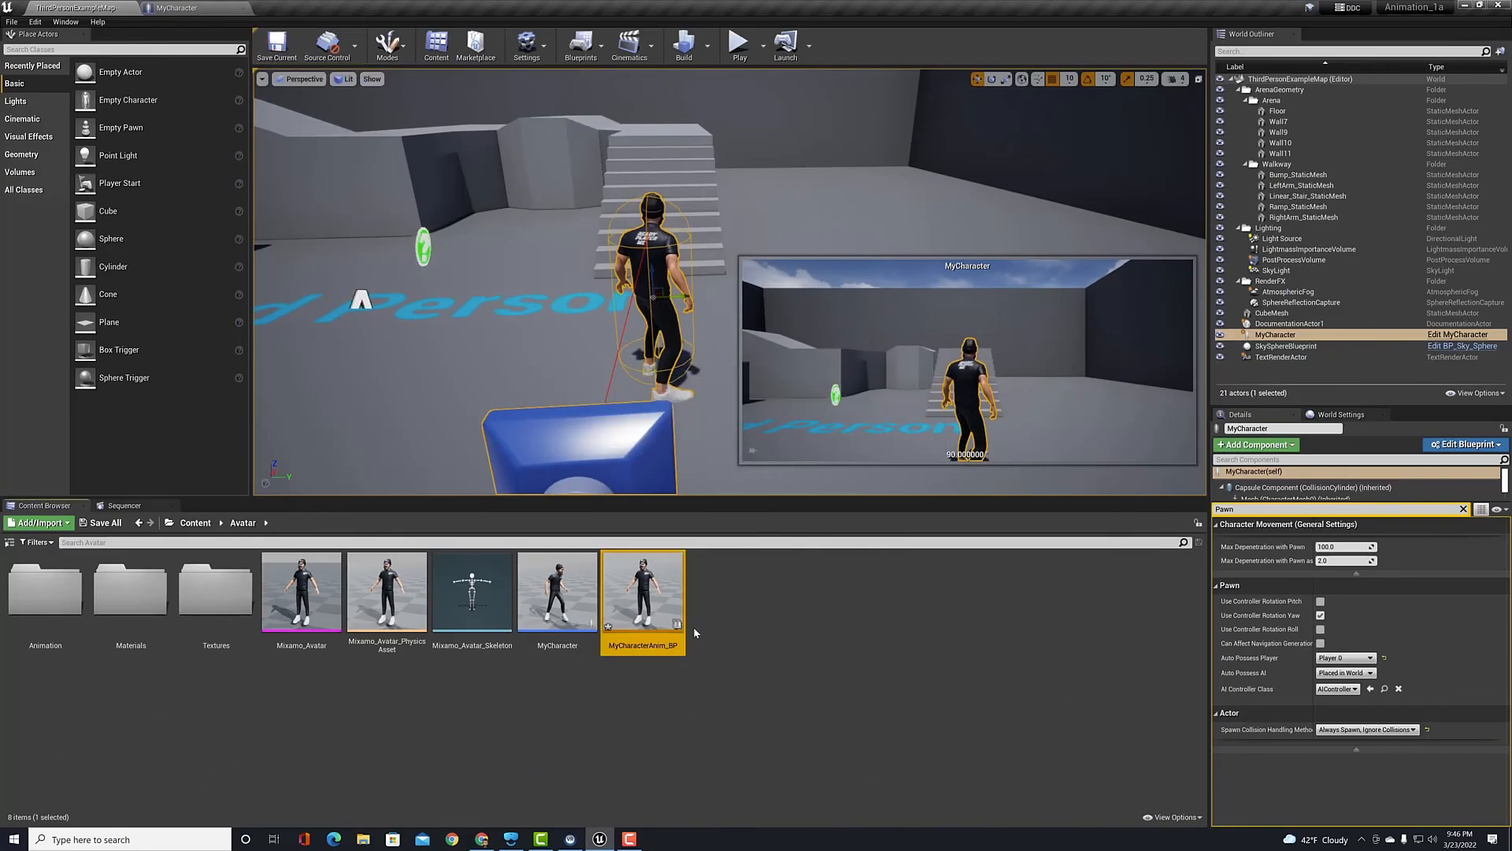